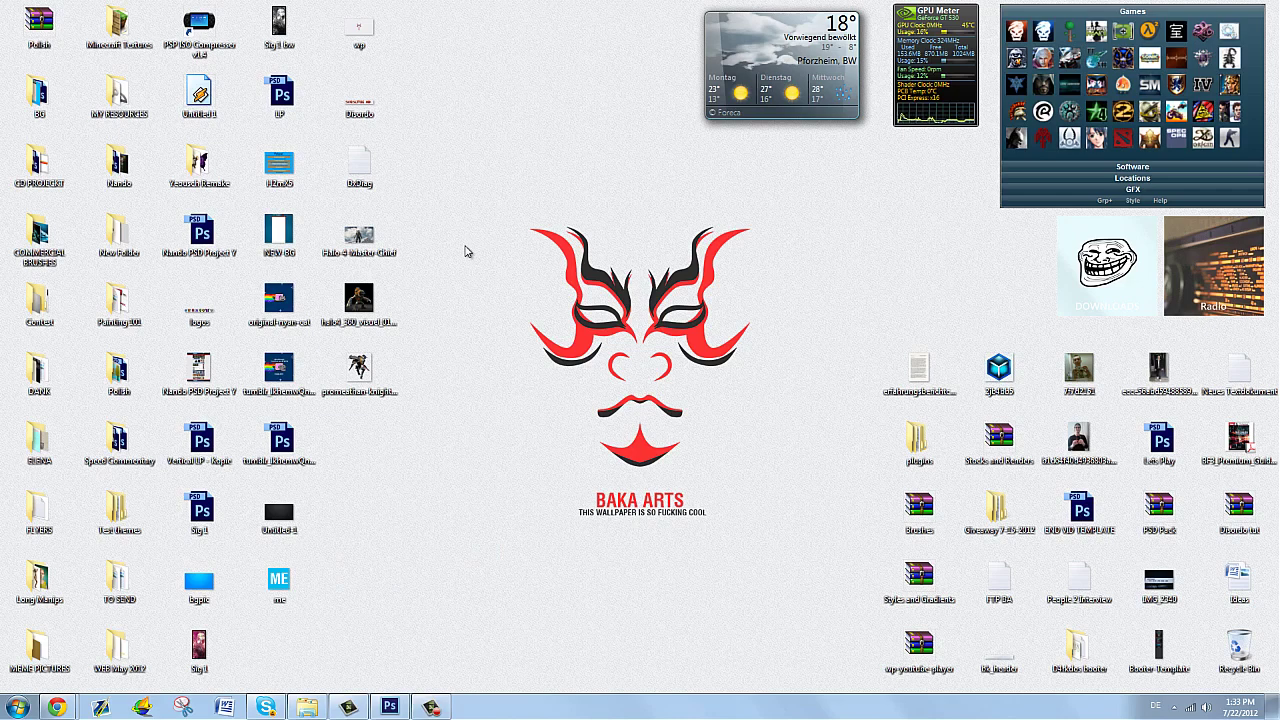
Preview the Halo-4-Master-Chief image from the desktop and open it in Photoshop
double_click(357, 236)
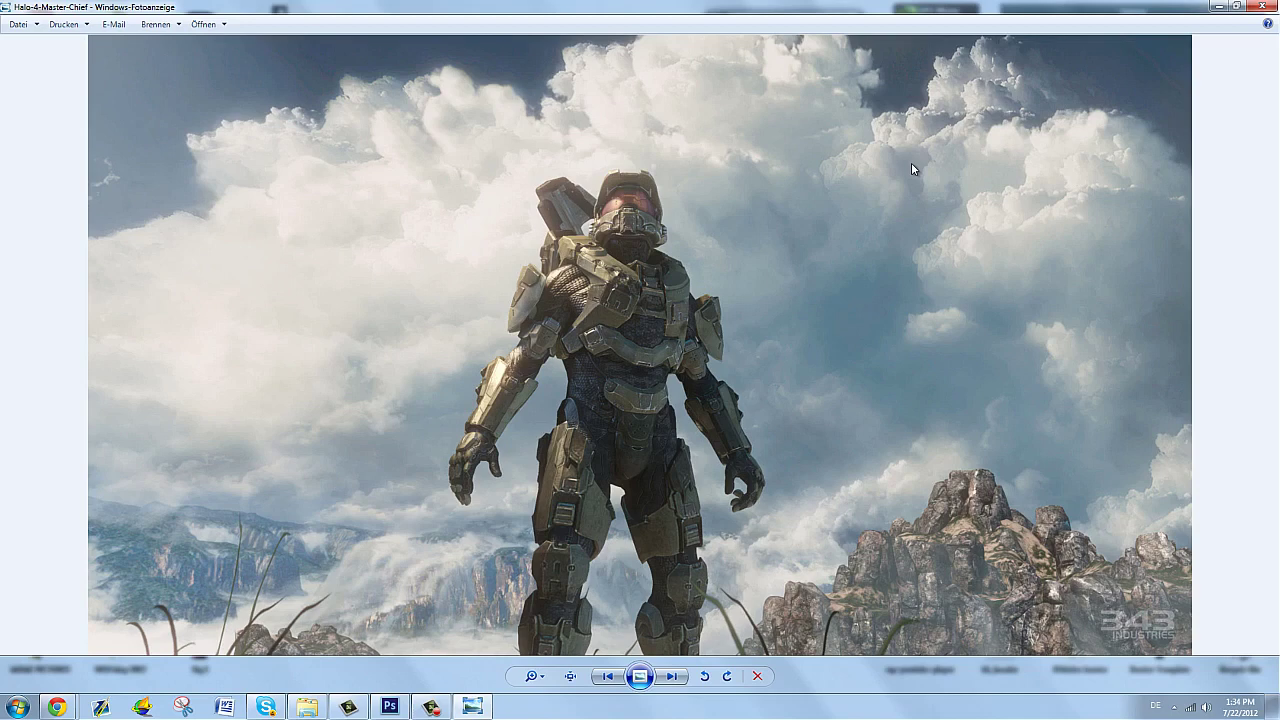
click(1263, 6)
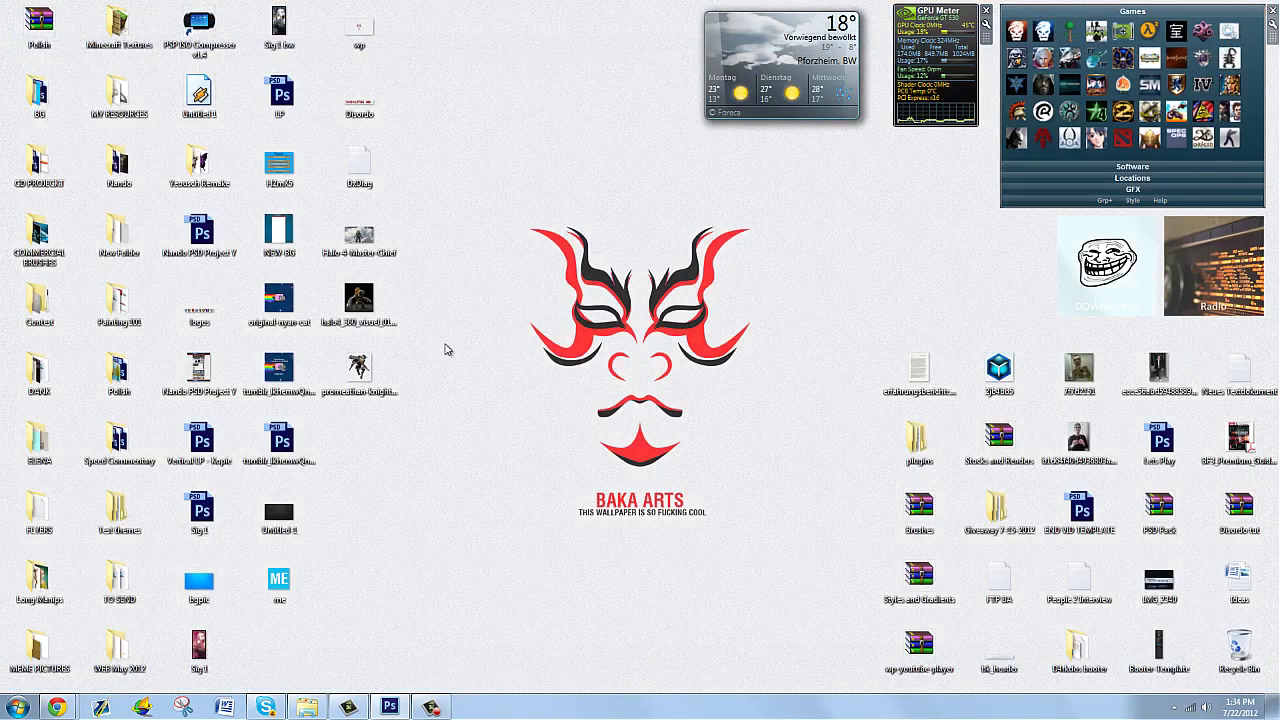
drag(365, 237, 560, 346)
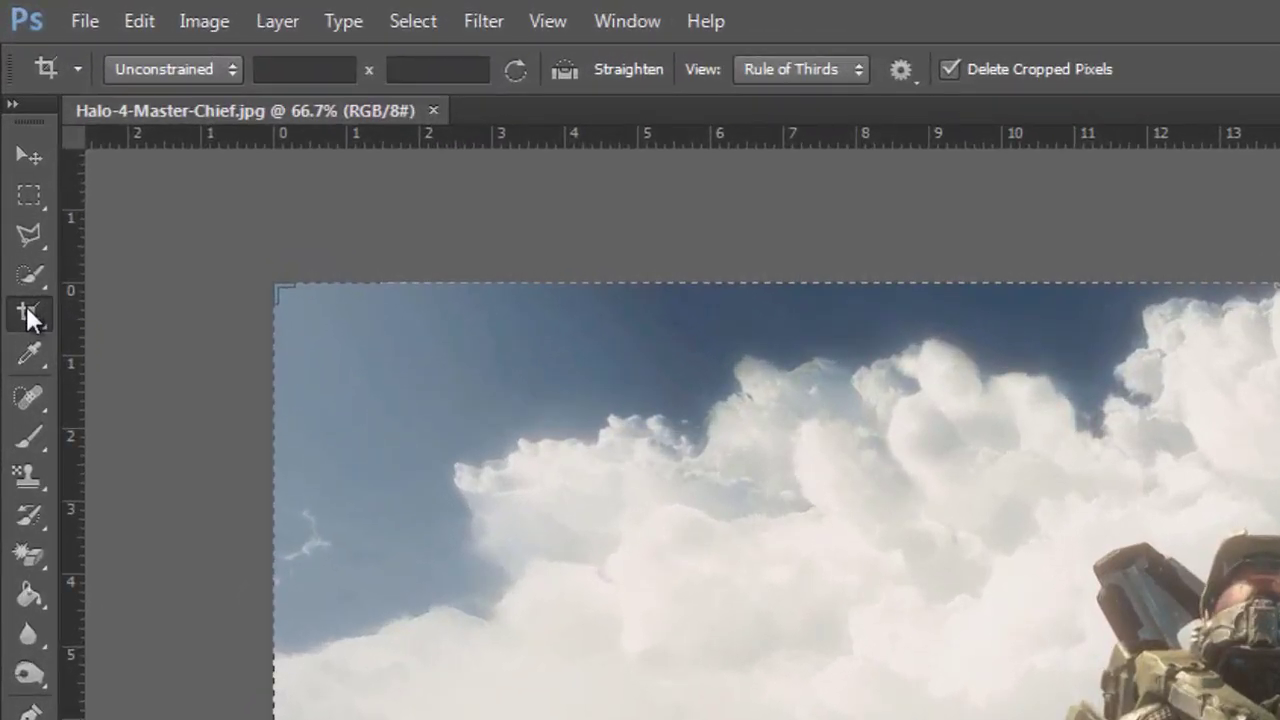
Crop the picture with the Crop Tool to a tight portrait frame around the armoured figure, cutting away sky and rocks on both sides
click(13, 138)
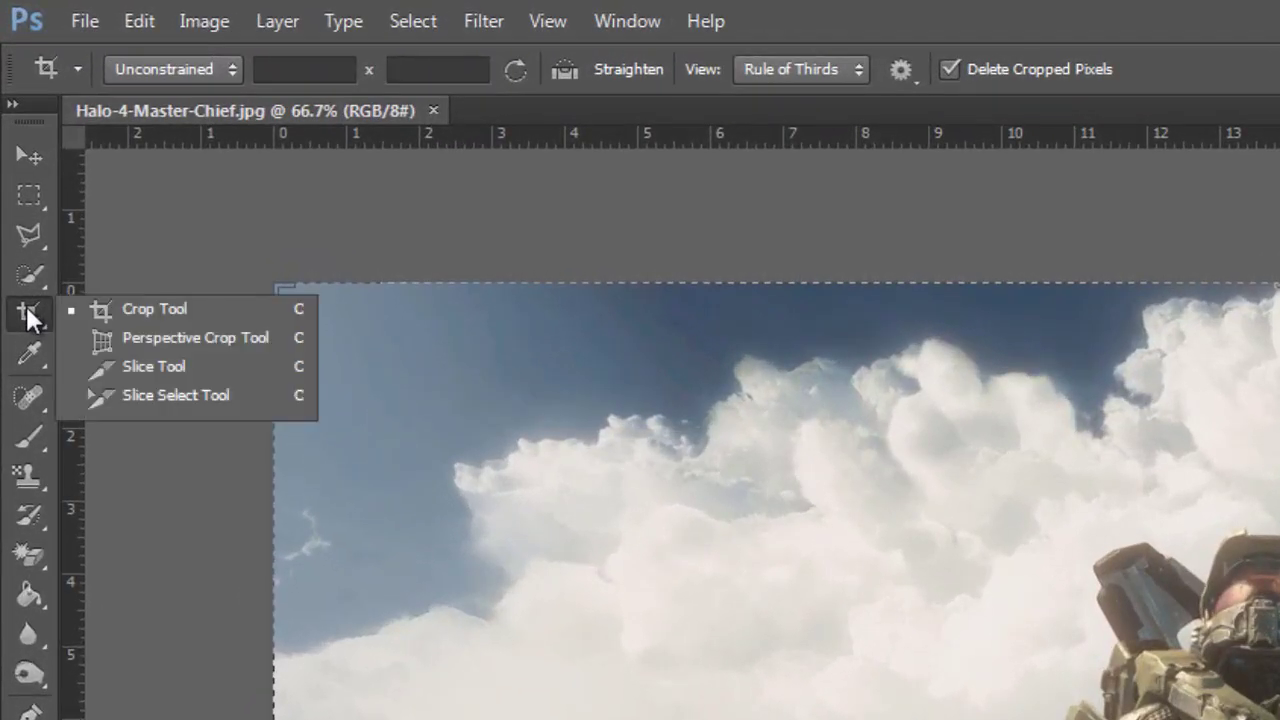
click(185, 308)
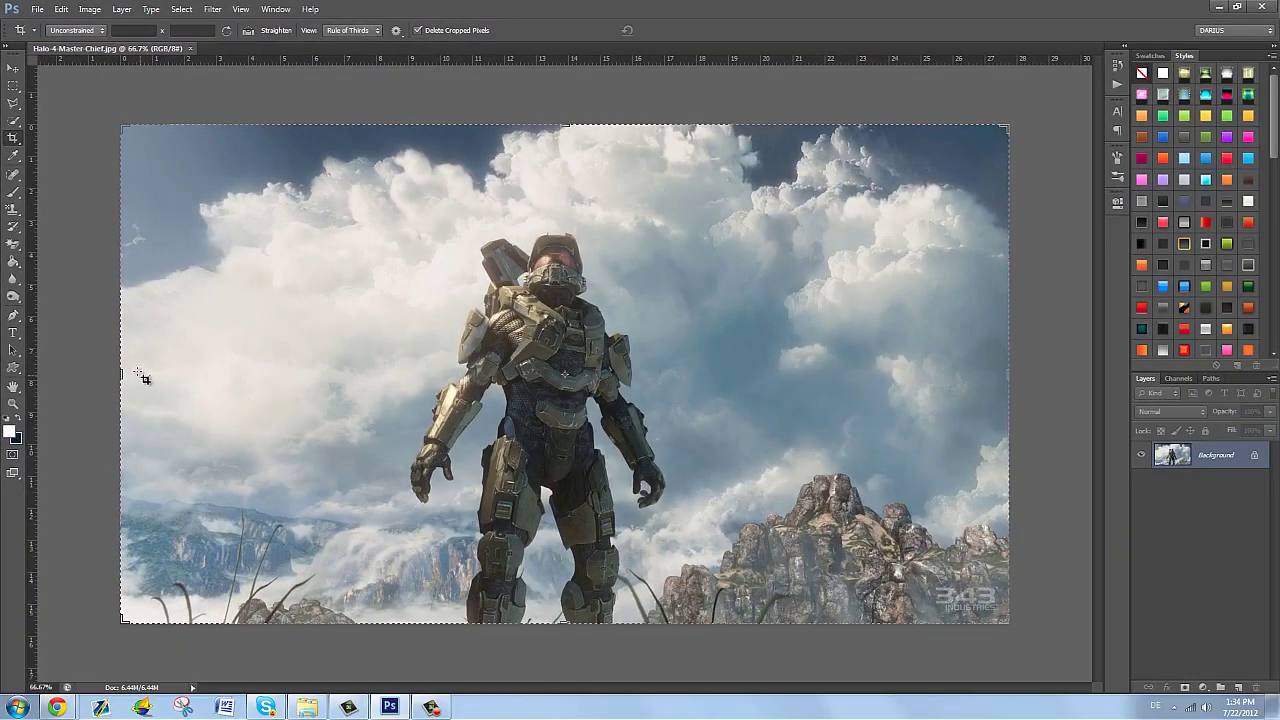
mouse_move(122, 374)
mouse_down()
mouse_move(309, 381)
mouse_move(262, 375)
mouse_up()
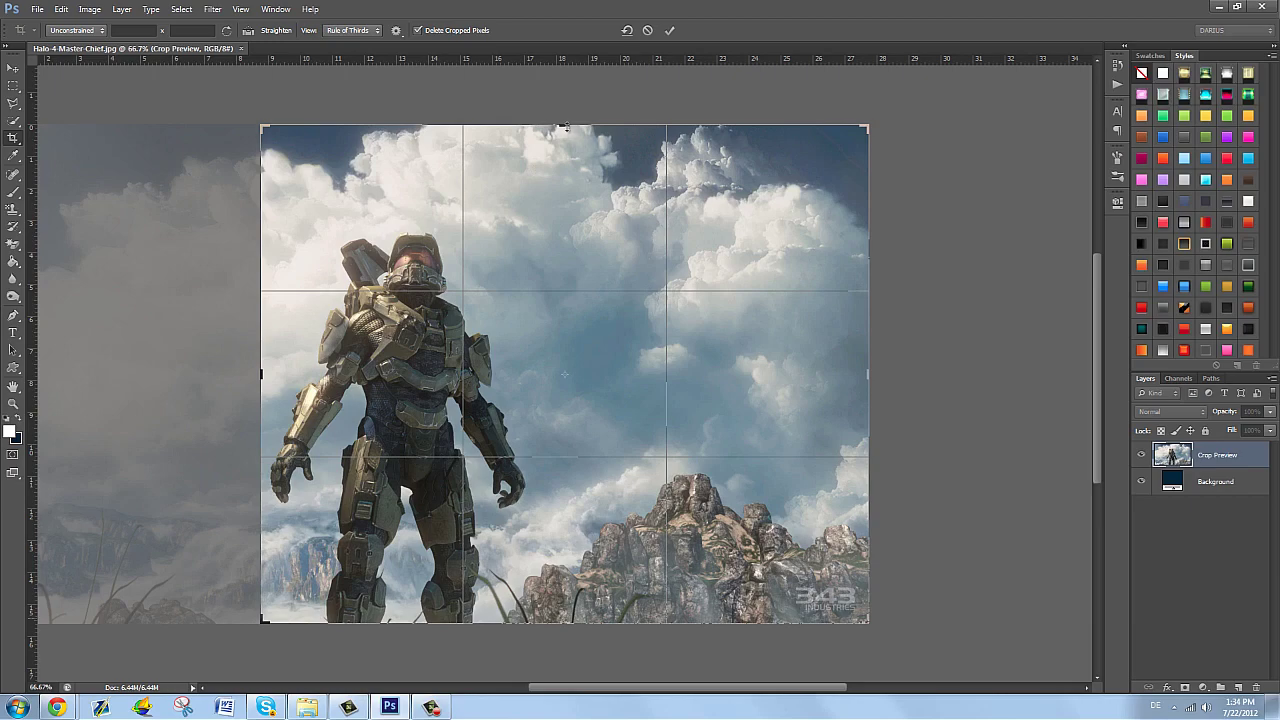
drag(566, 145, 568, 174)
drag(869, 378, 703, 371)
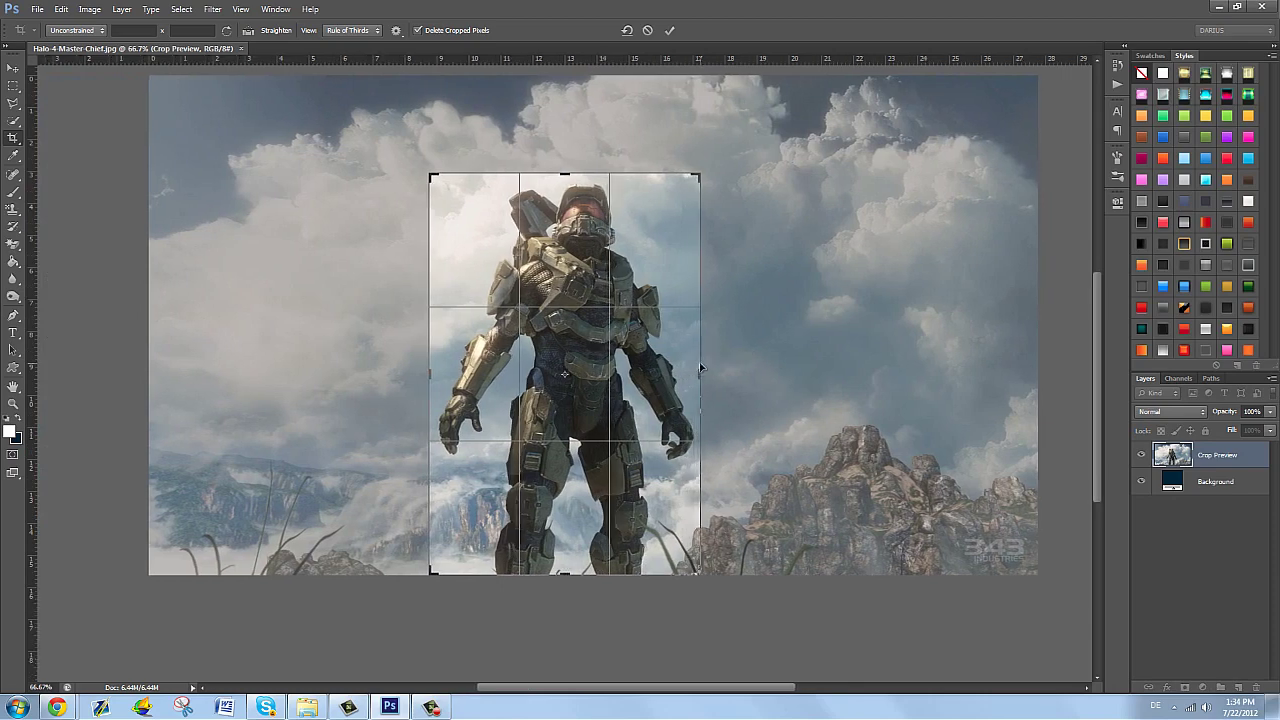
key(Return)
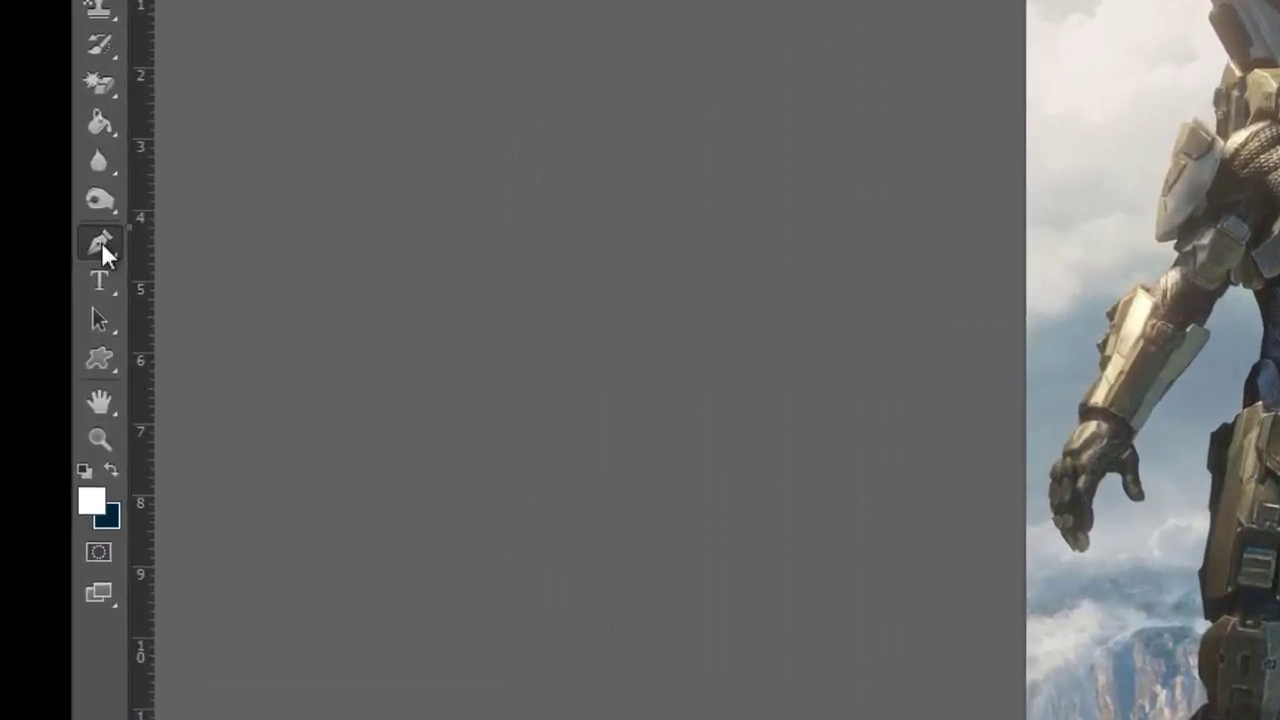
Choose the Pen Tool and bring the figure's helmet and shoulder outline into close view for tracing
right_click(13, 316)
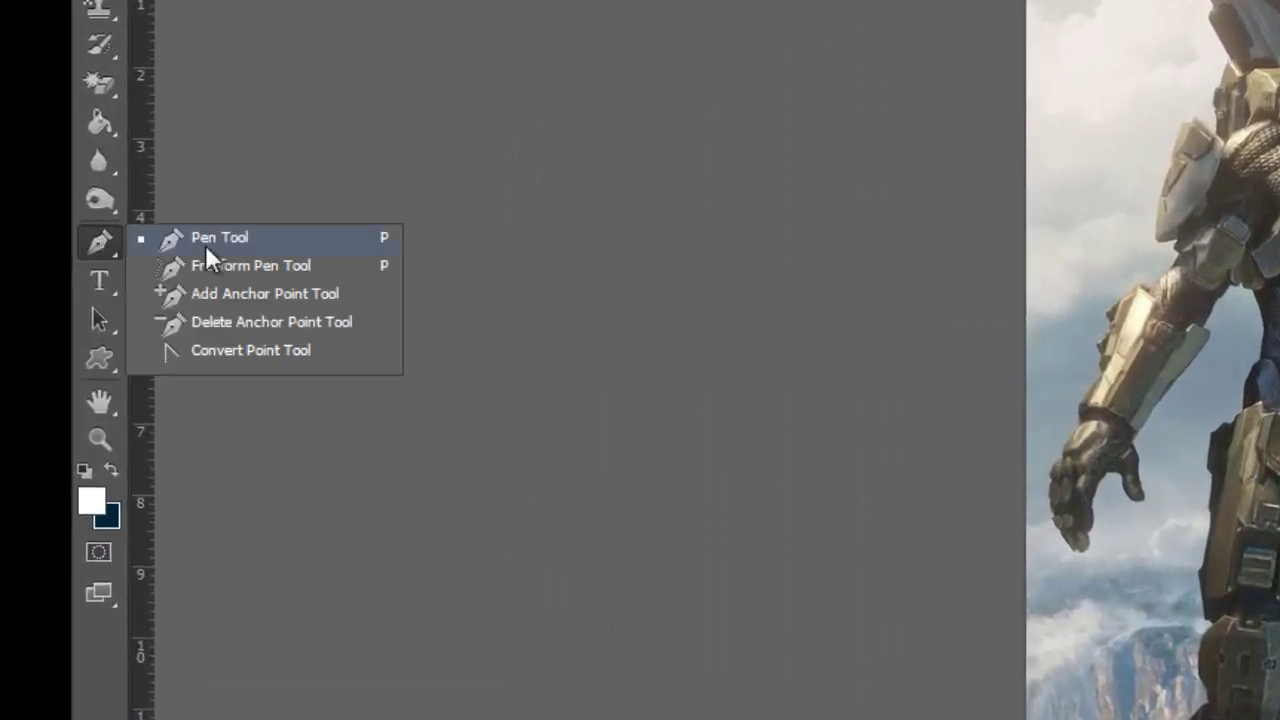
click(212, 240)
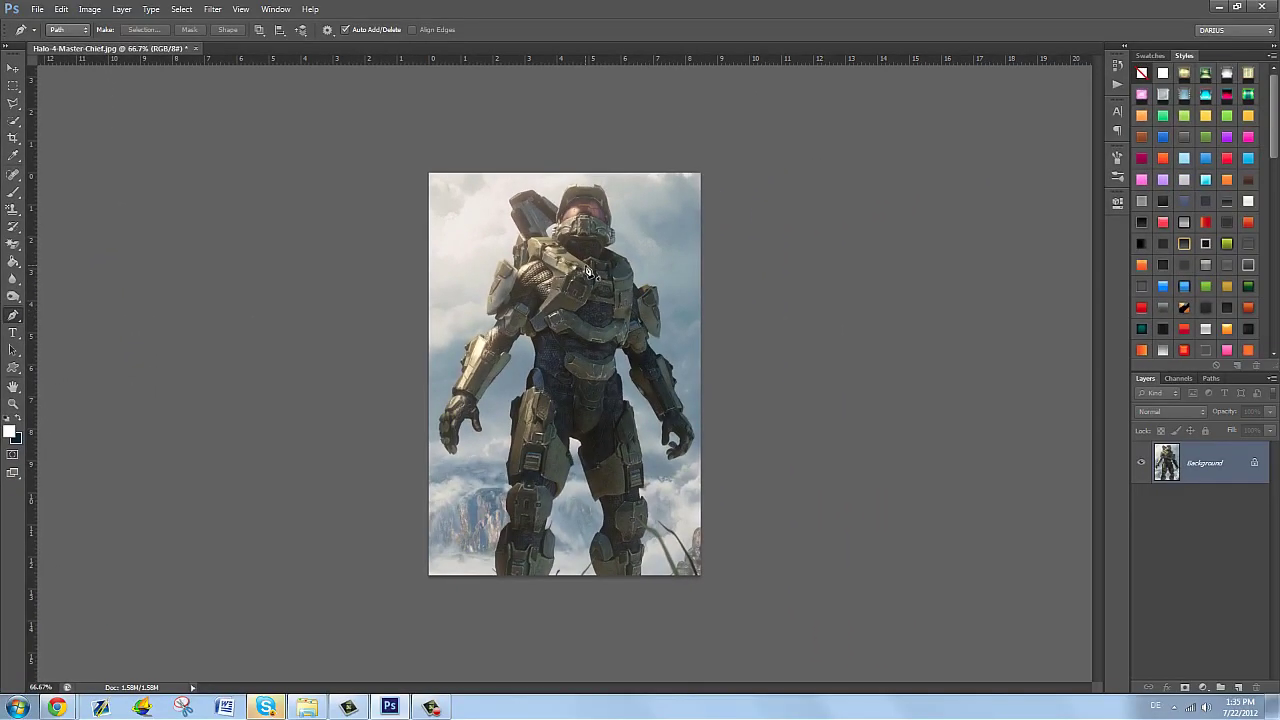
key(alt)
scroll(588, 272, up, 3)
scroll(585, 280, down, 3)
scroll(581, 287, up, 3)
scroll(581, 287, down, 2)
scroll(581, 287, up, 3)
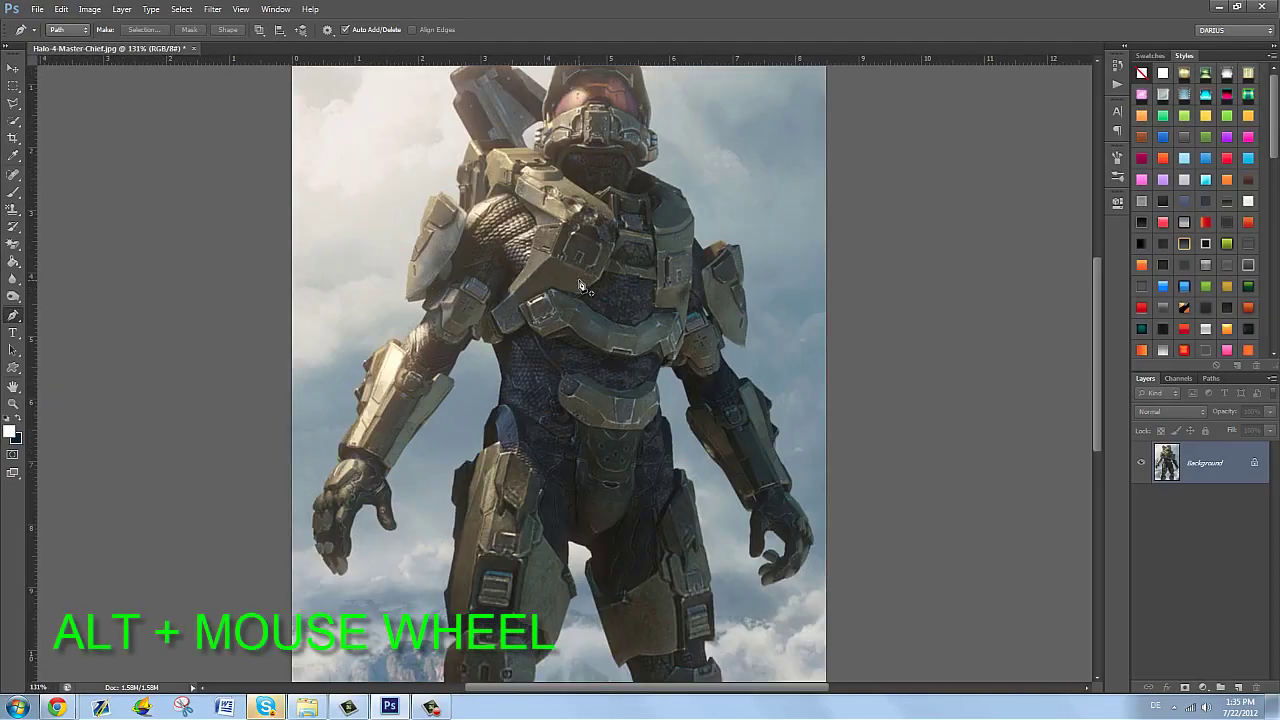
scroll(581, 287, down, 1)
scroll(581, 287, up, 3)
scroll(581, 287, down, 4)
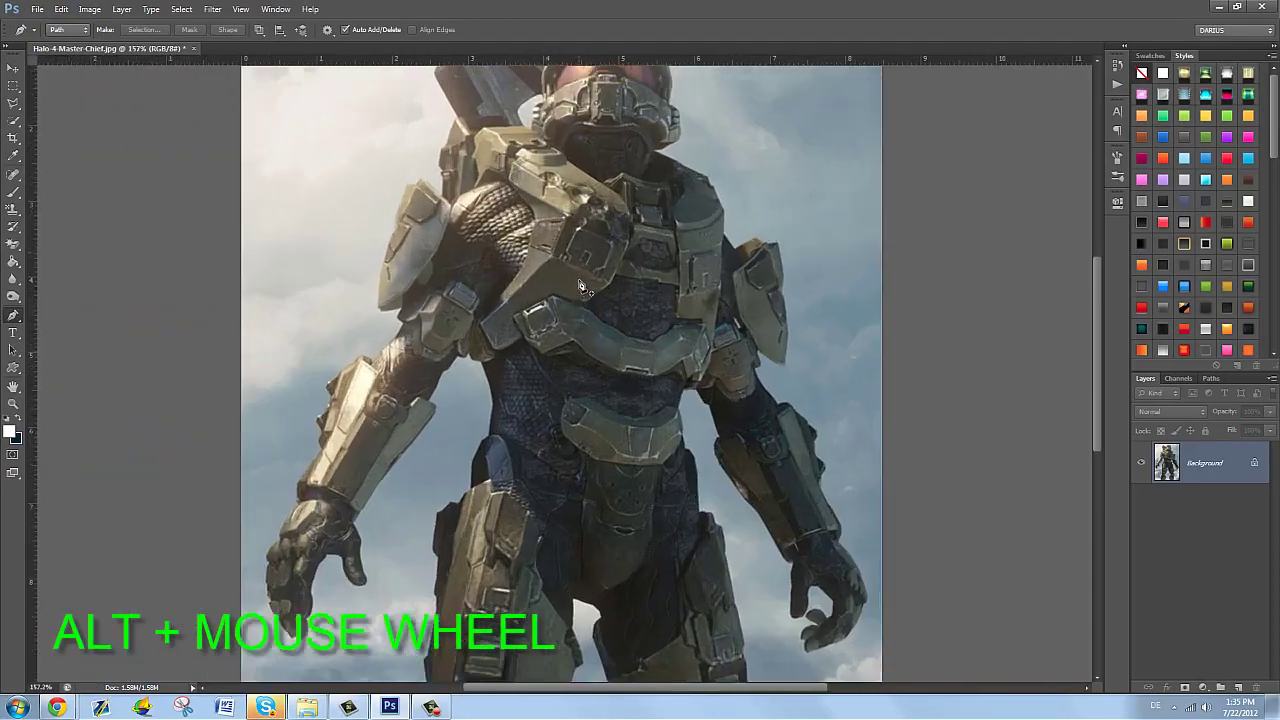
scroll(581, 287, up, 5)
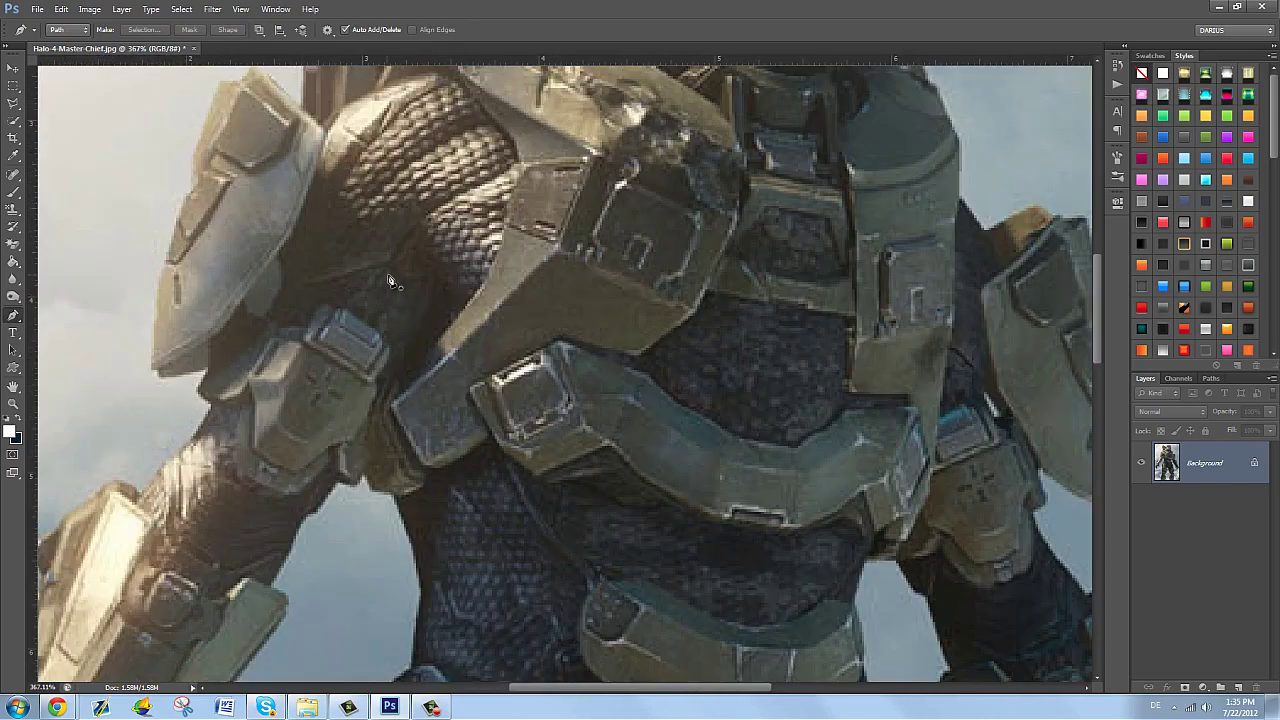
drag(527, 353, 576, 478)
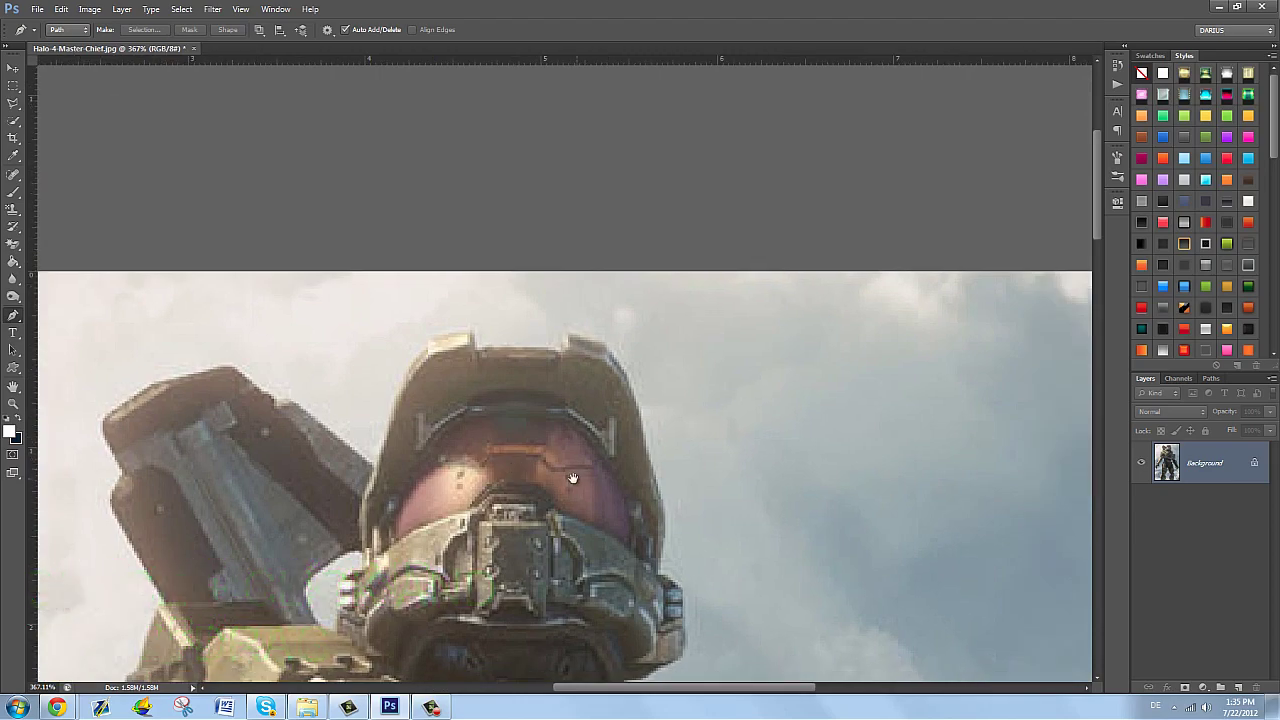
drag(481, 498, 556, 421)
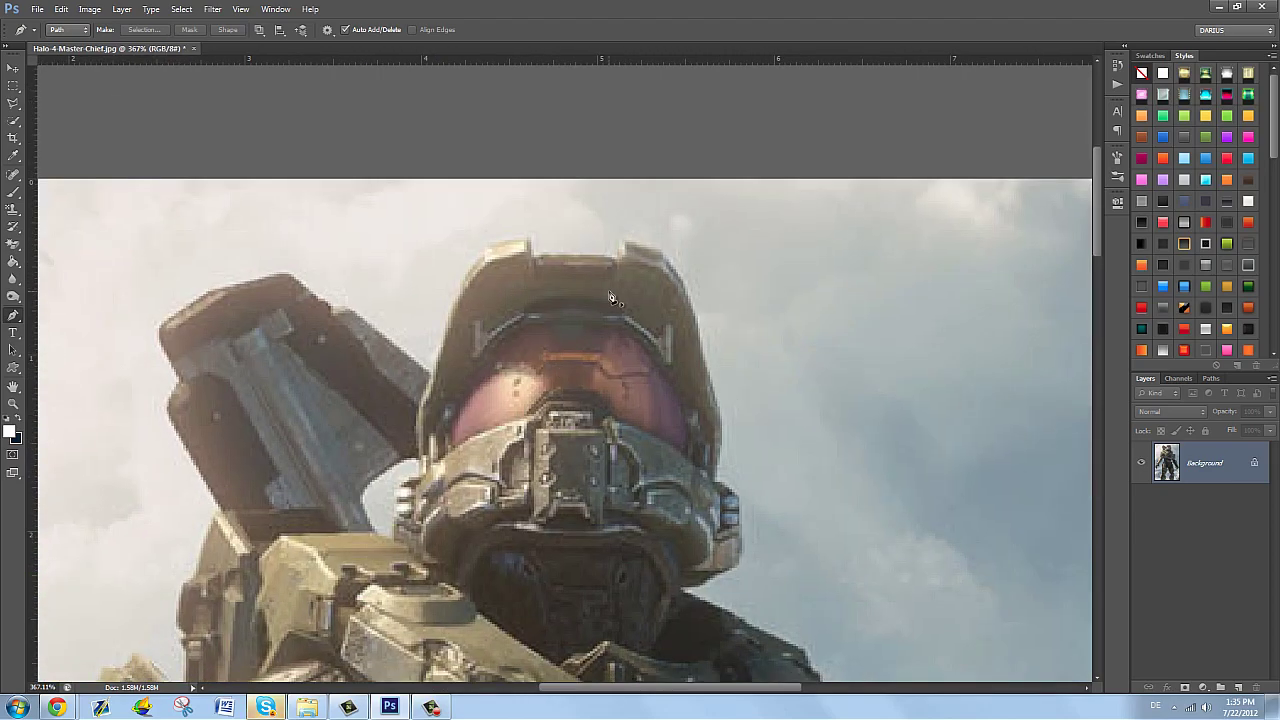
scroll(595, 278, up, 1)
scroll(595, 278, up, 2)
scroll(600, 309, down, 1)
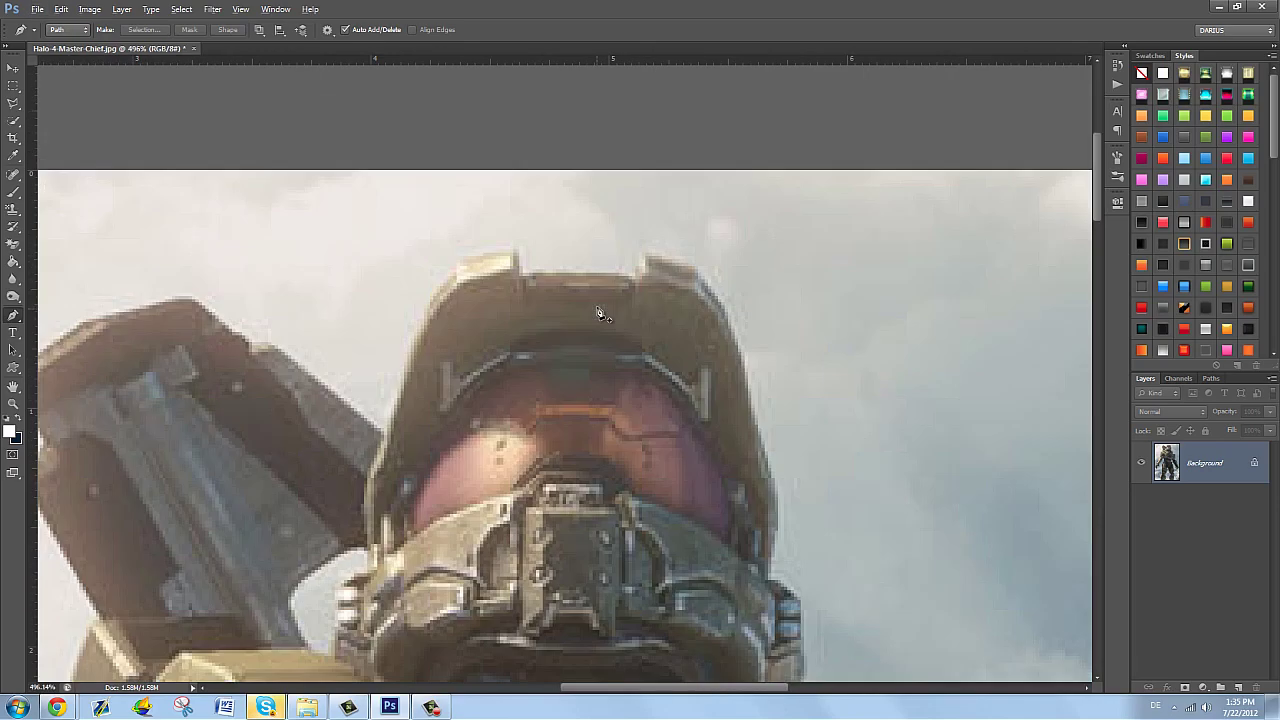
drag(640, 370, 622, 295)
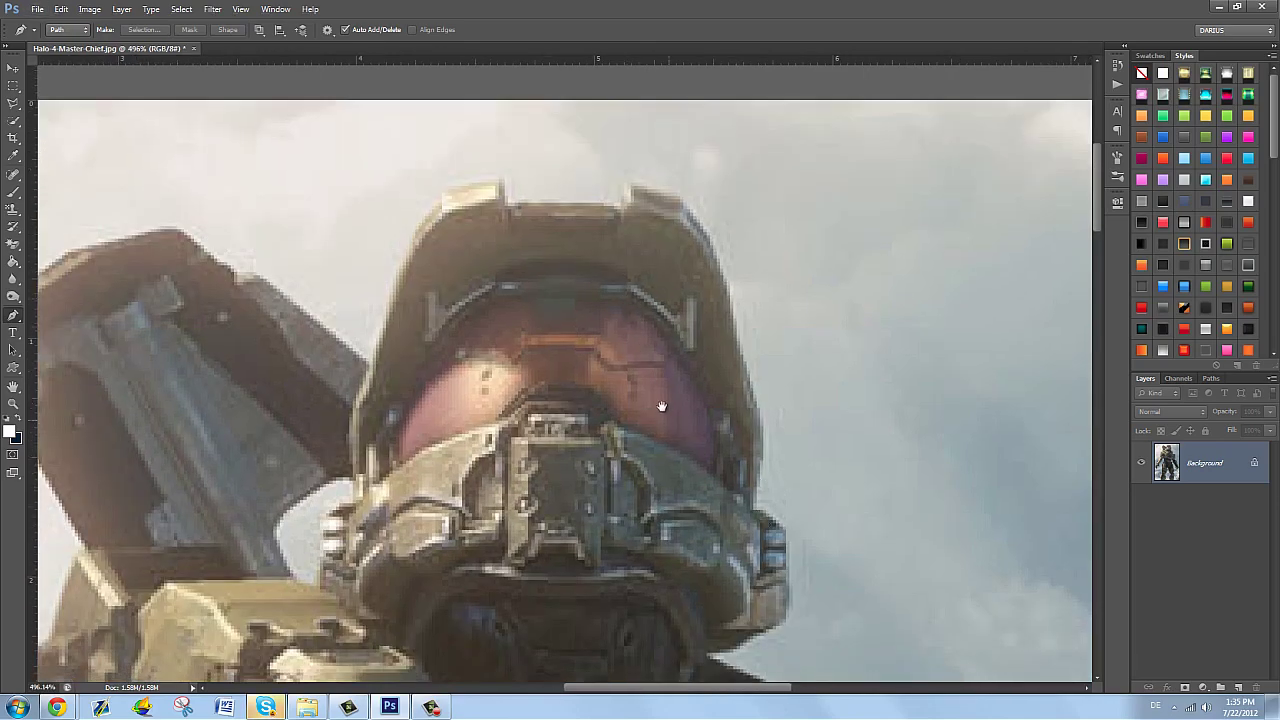
drag(665, 411, 653, 385)
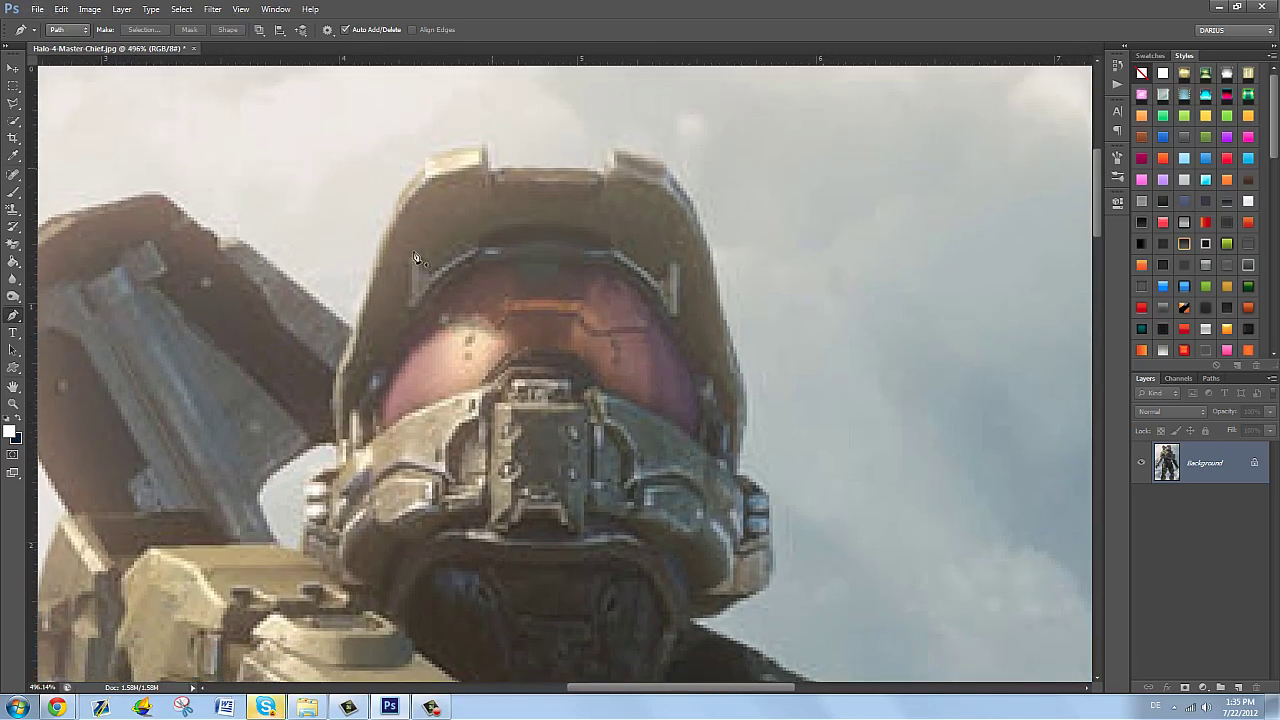
scroll(680, 380, down, 3)
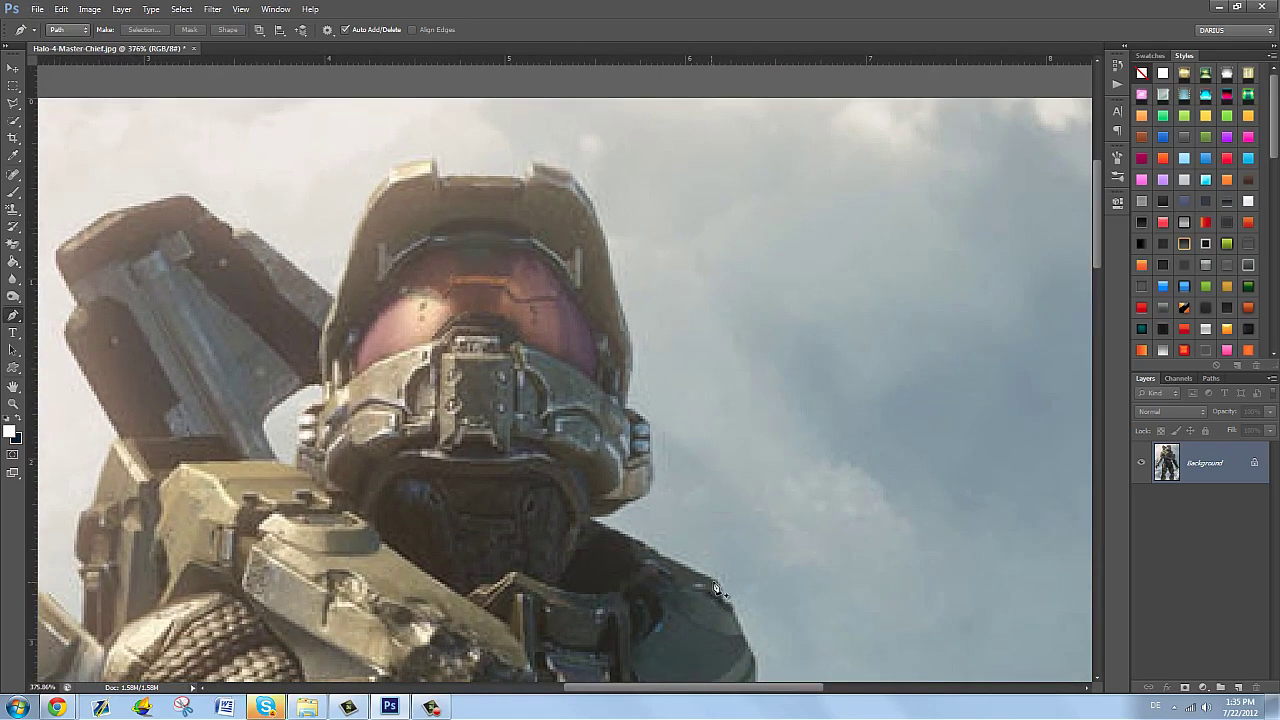
With the Pen Tool in Path mode, trace a first segment from the shoulder's corner up to the notch where the shoulder meets the helmet
click(75, 36)
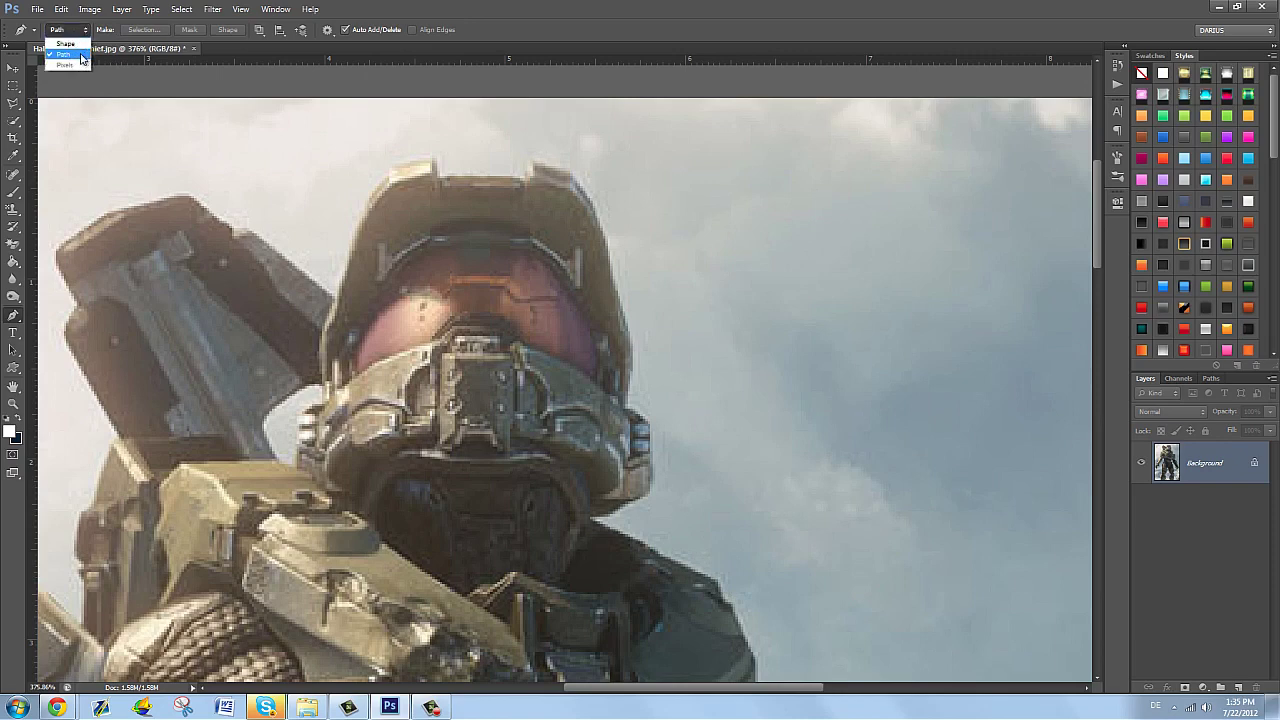
click(548, 24)
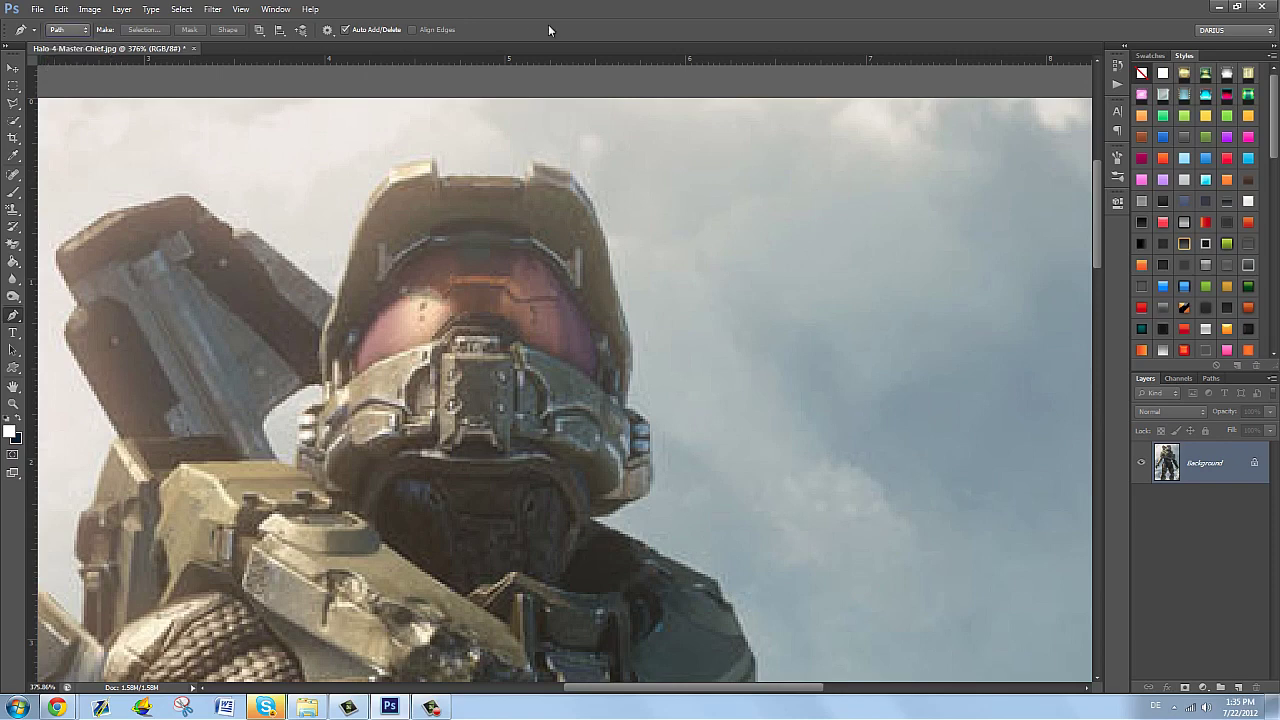
click(718, 590)
scroll(590, 527, up, 5)
key(alt)
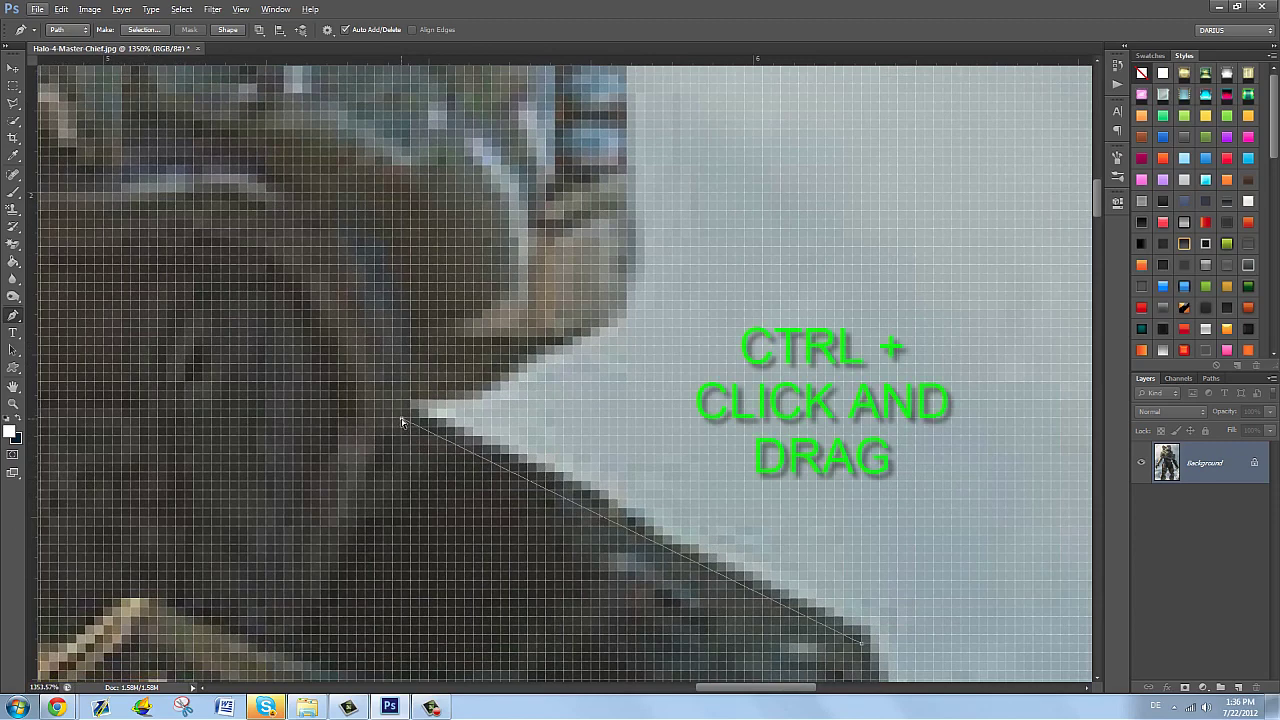
drag(403, 421, 421, 413)
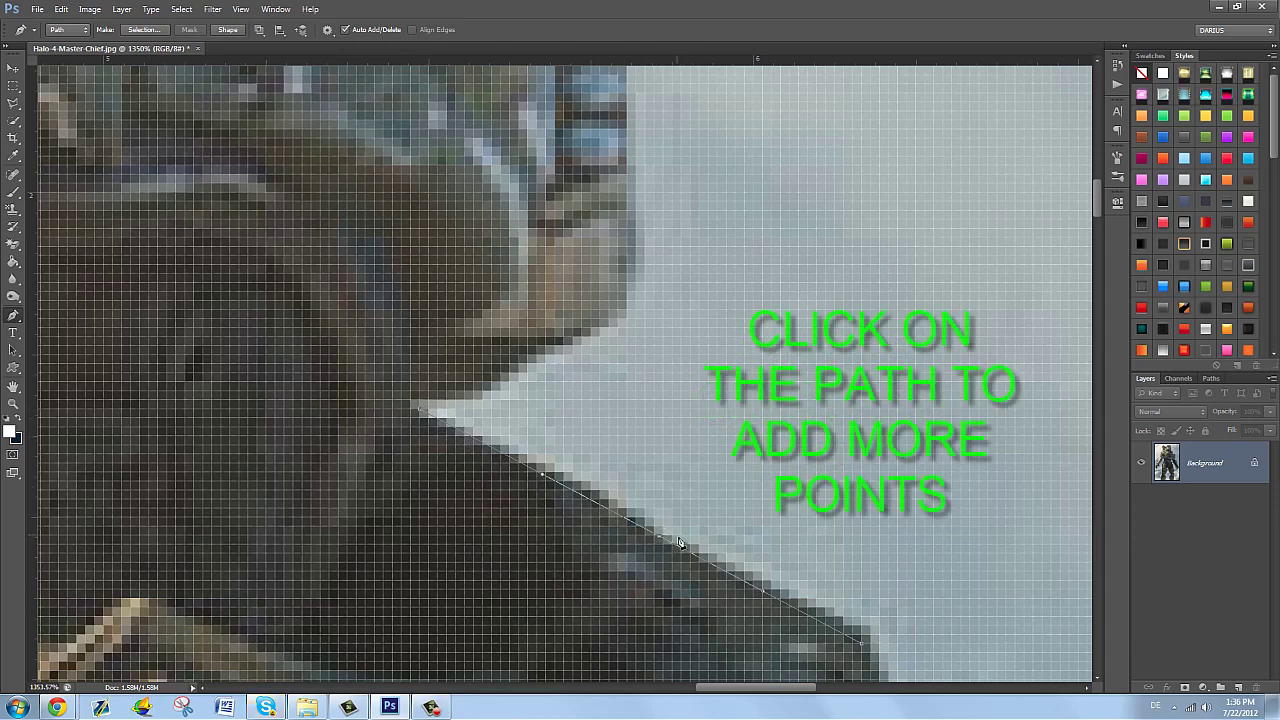
Add anchor points along the shoulder segment and adjust them so the path follows the shoulder's upper edge
click(532, 474)
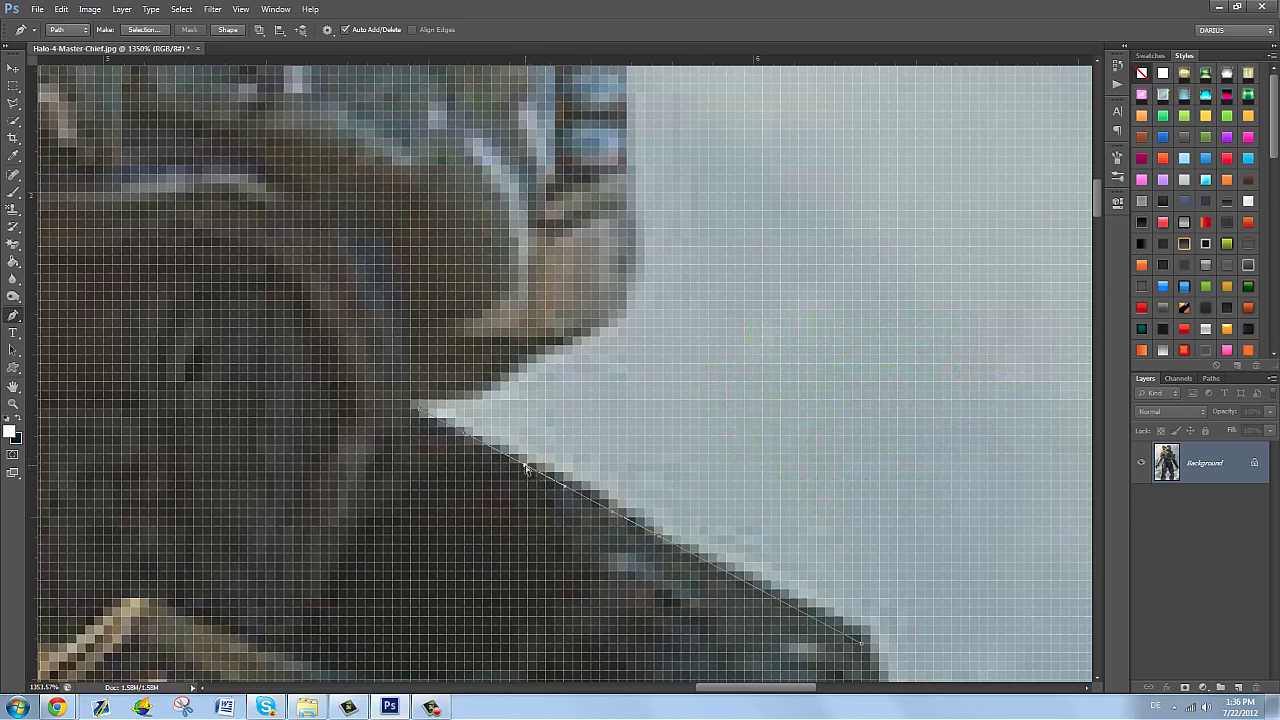
drag(525, 470, 627, 401)
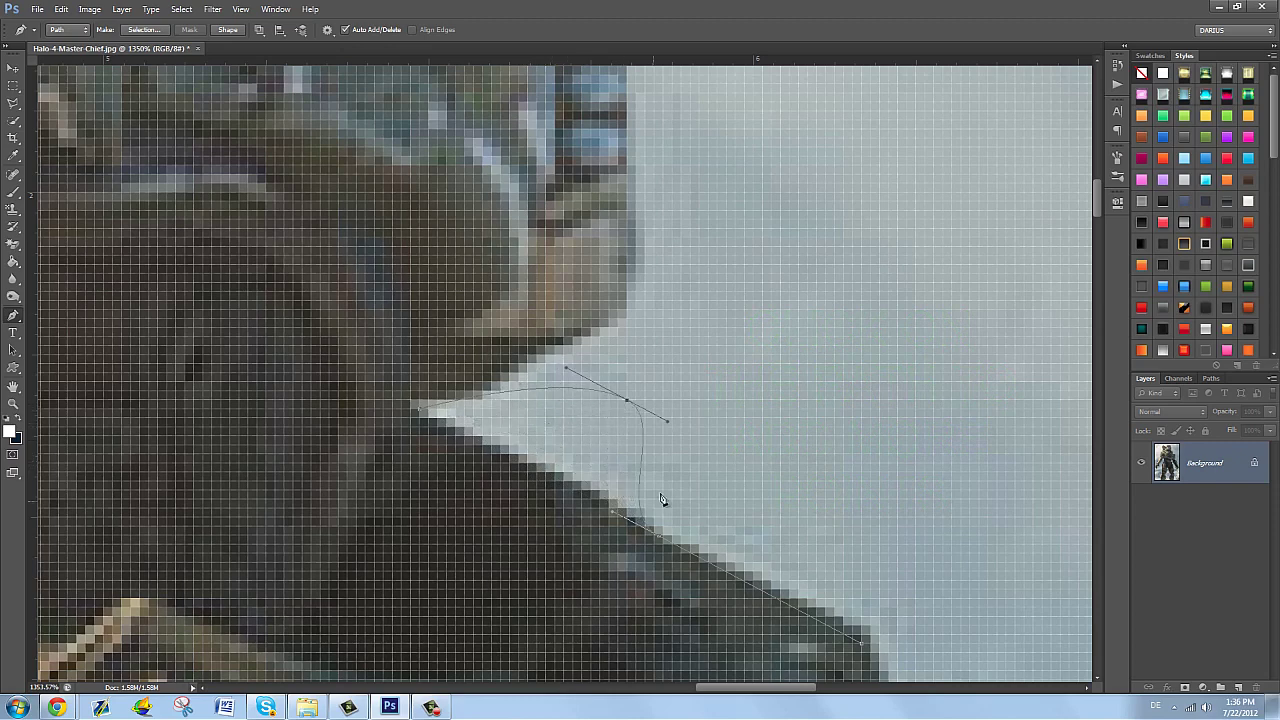
mouse_move(643, 514)
mouse_down()
mouse_move(666, 541)
mouse_move(663, 523)
mouse_up()
click(644, 407)
drag(626, 404, 556, 472)
drag(657, 329, 670, 420)
Extend the path to the helmet's side edge and bend the new segment out to the helmet's lower cheek corner with an added anchor
scroll(671, 425, down, 4)
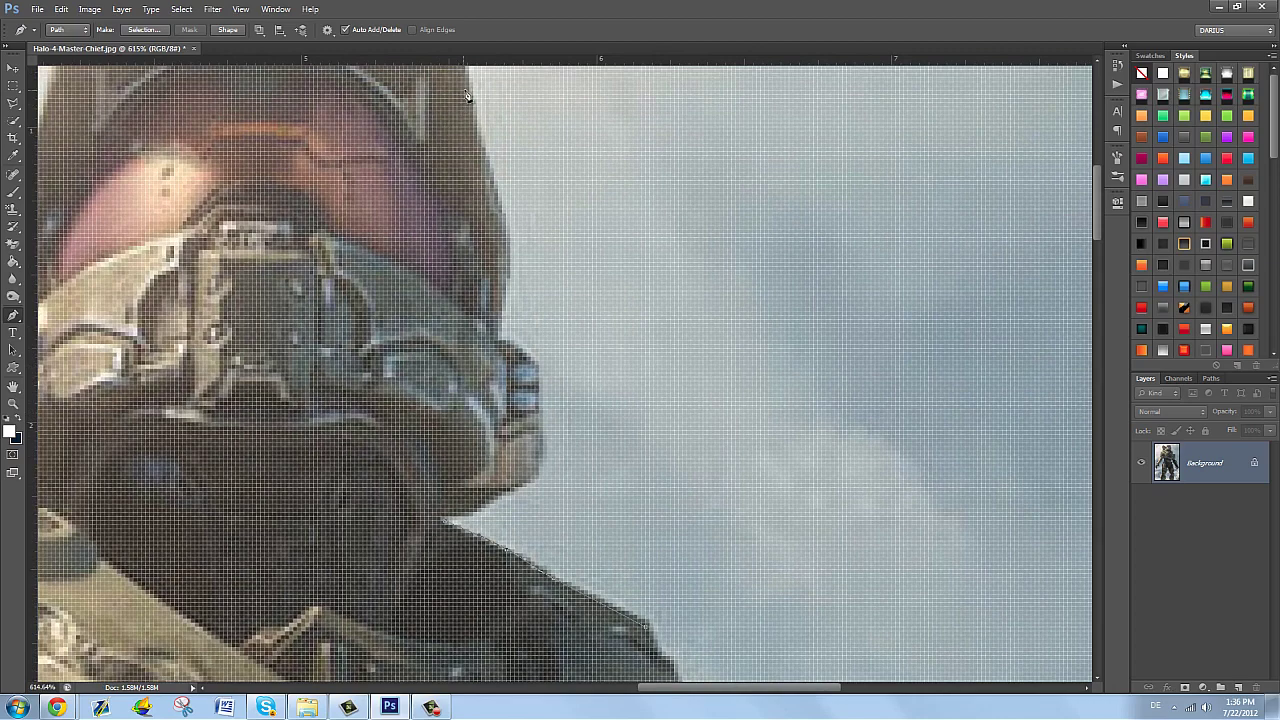
click(477, 101)
drag(454, 418, 457, 457)
drag(457, 481, 542, 448)
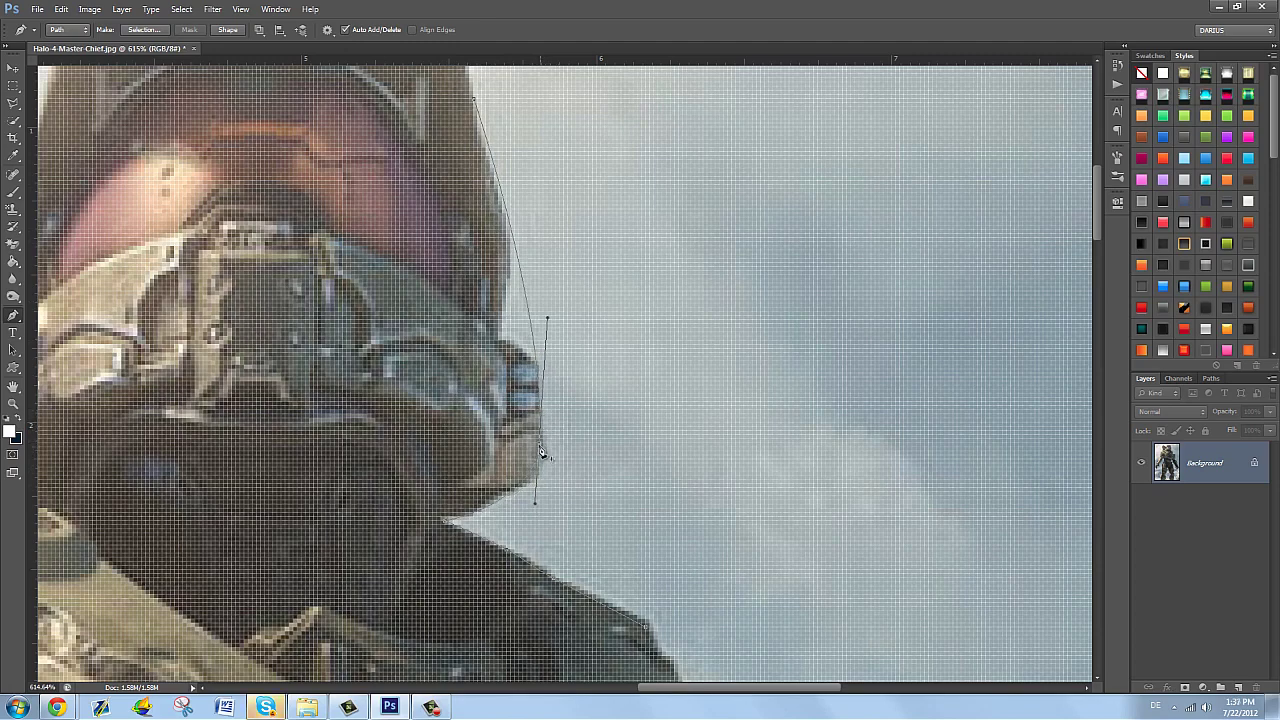
Refine the anchor at the cheek corner and add another on the helmet's lower edge, fitting the path to that edge
scroll(538, 495, up, 6)
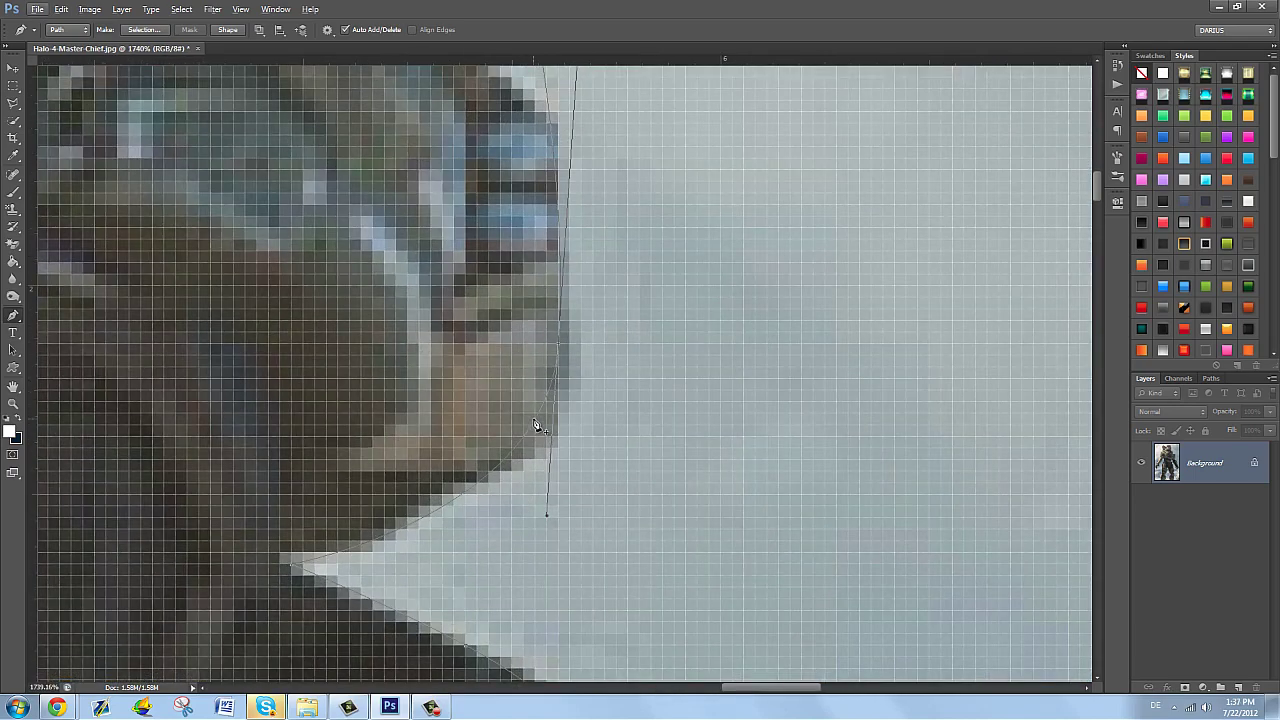
drag(535, 425, 545, 440)
click(472, 507)
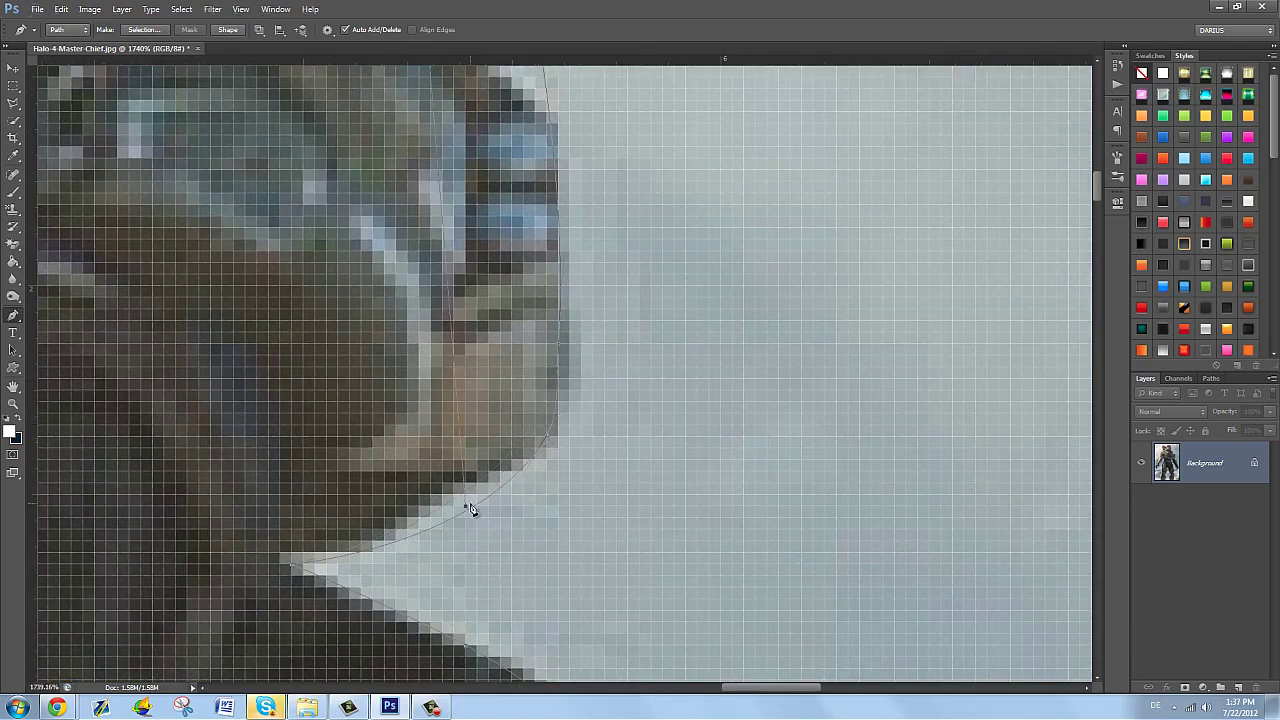
click(470, 507)
click(432, 498)
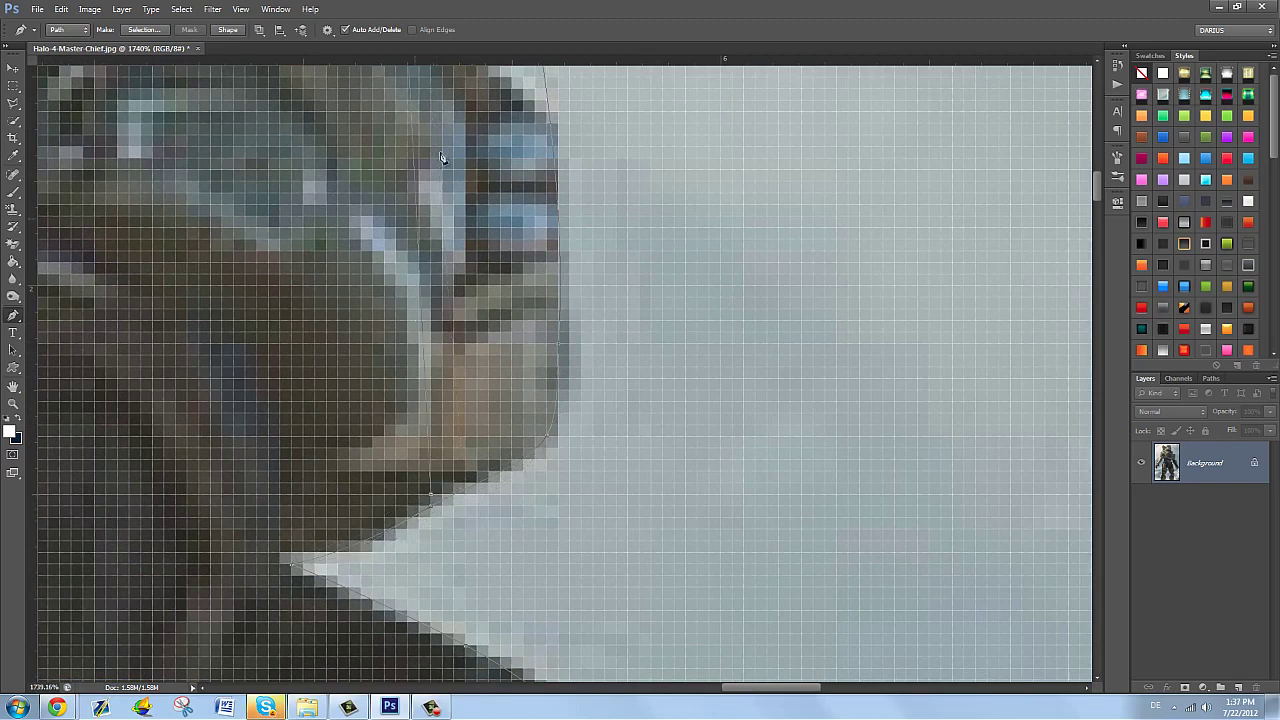
click(443, 485)
Add anchors beside the helmet's blue side piece and pull the path inward to the notch above it
scroll(531, 458, up, 10)
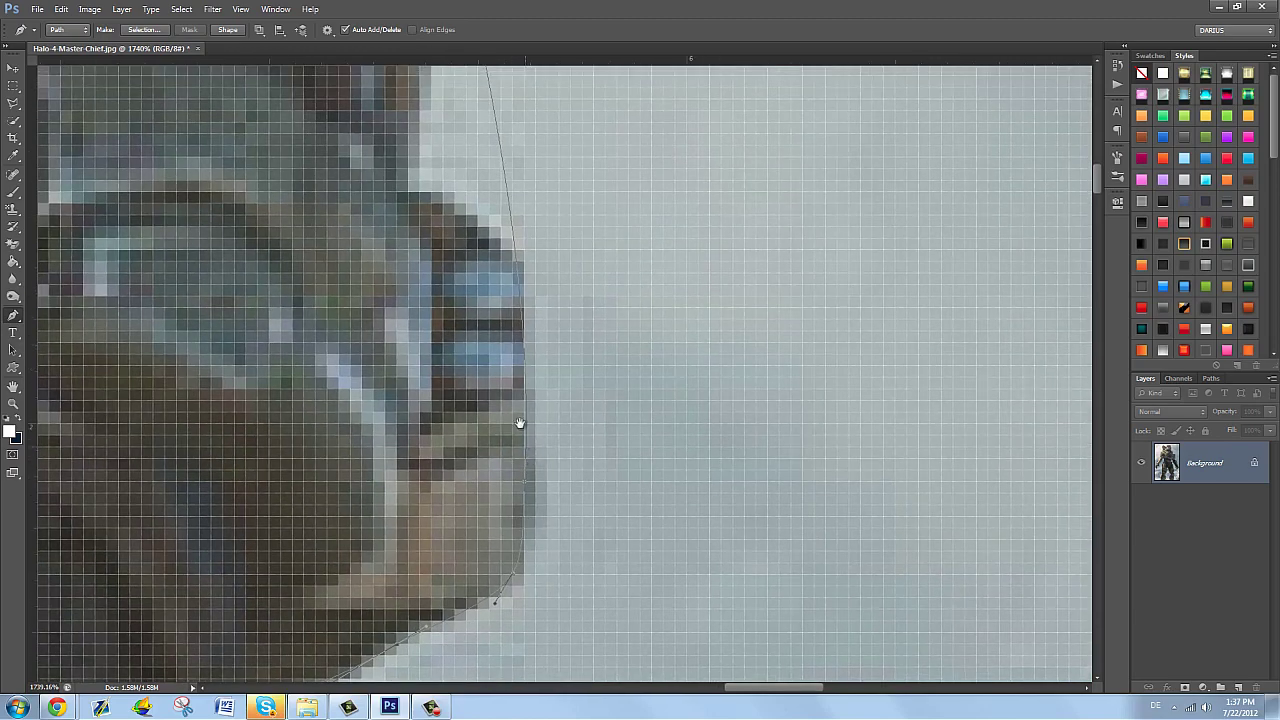
click(522, 432)
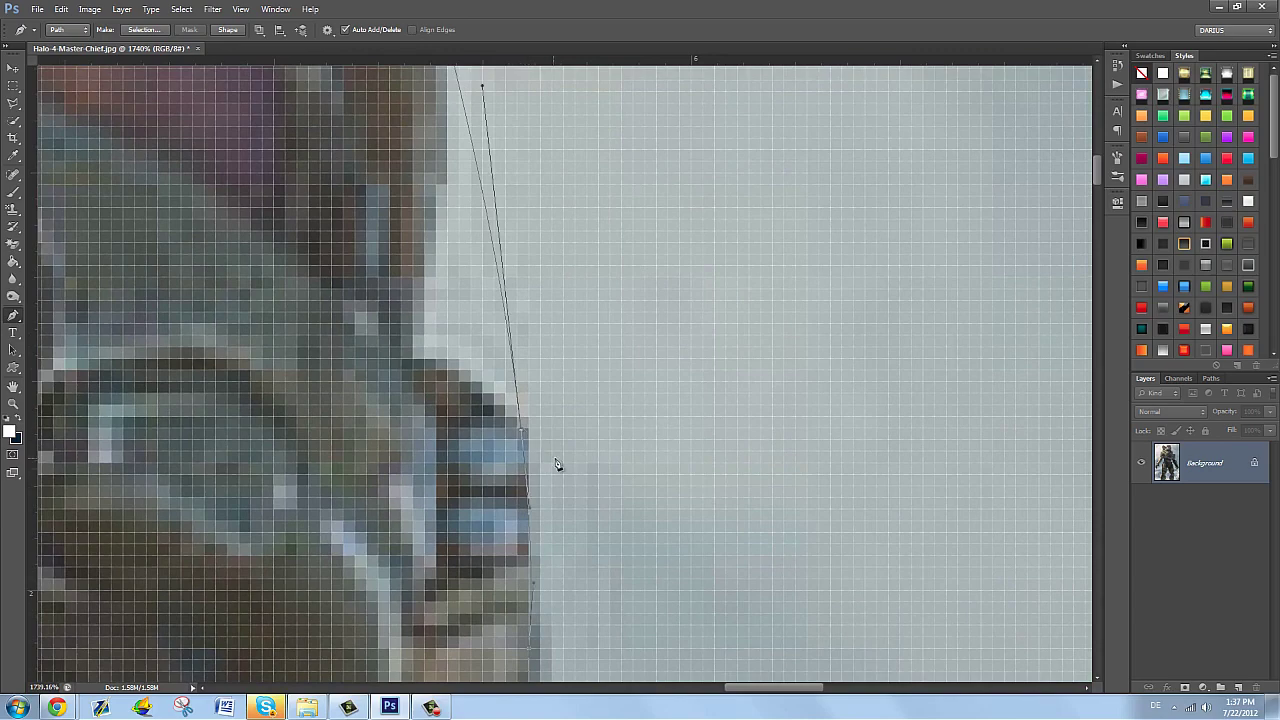
drag(547, 423, 549, 469)
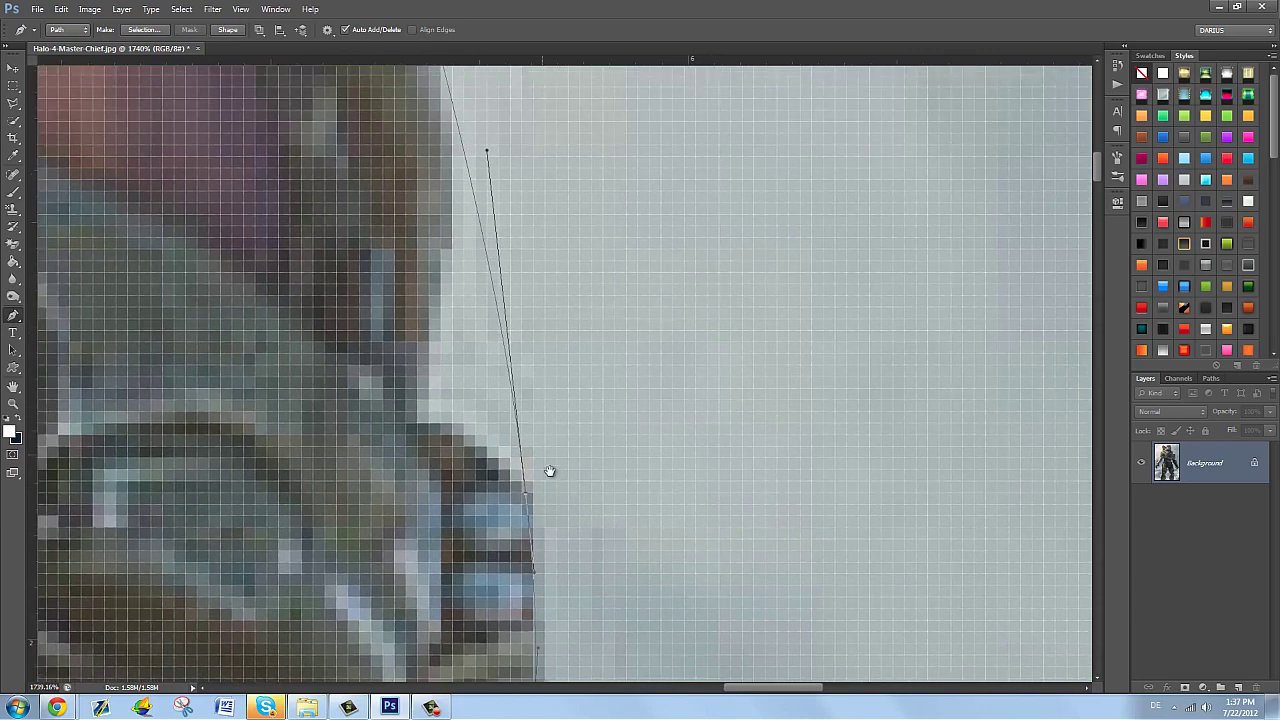
click(497, 303)
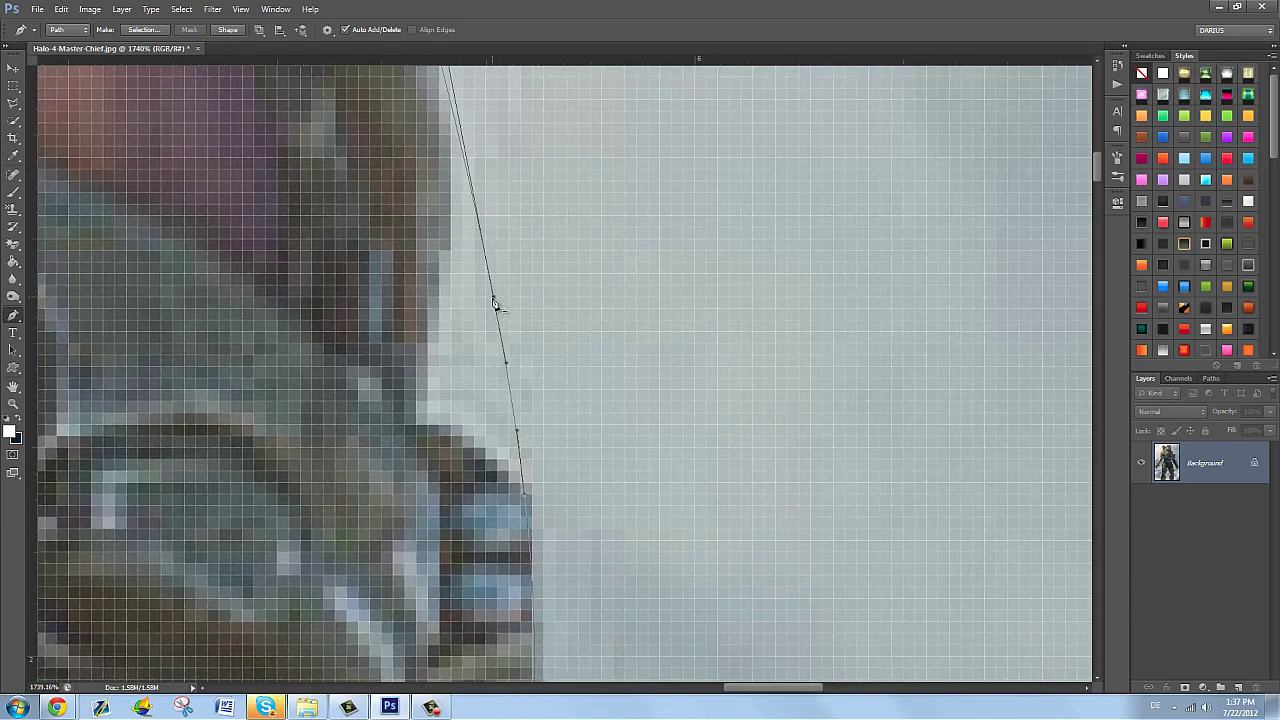
drag(493, 301, 412, 390)
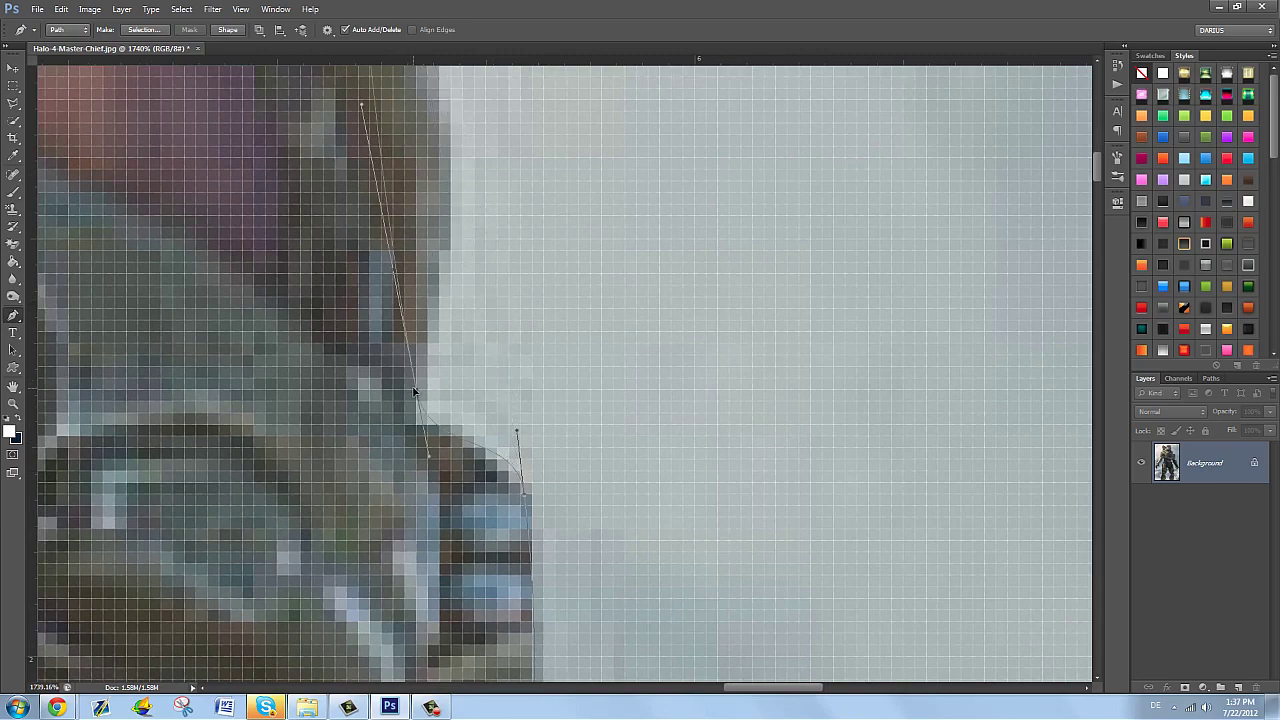
Shorten the handle above the helmet's blue side piece and add anchors, bending the path to follow the helmet's outer side edge
scroll(505, 345, up, 3)
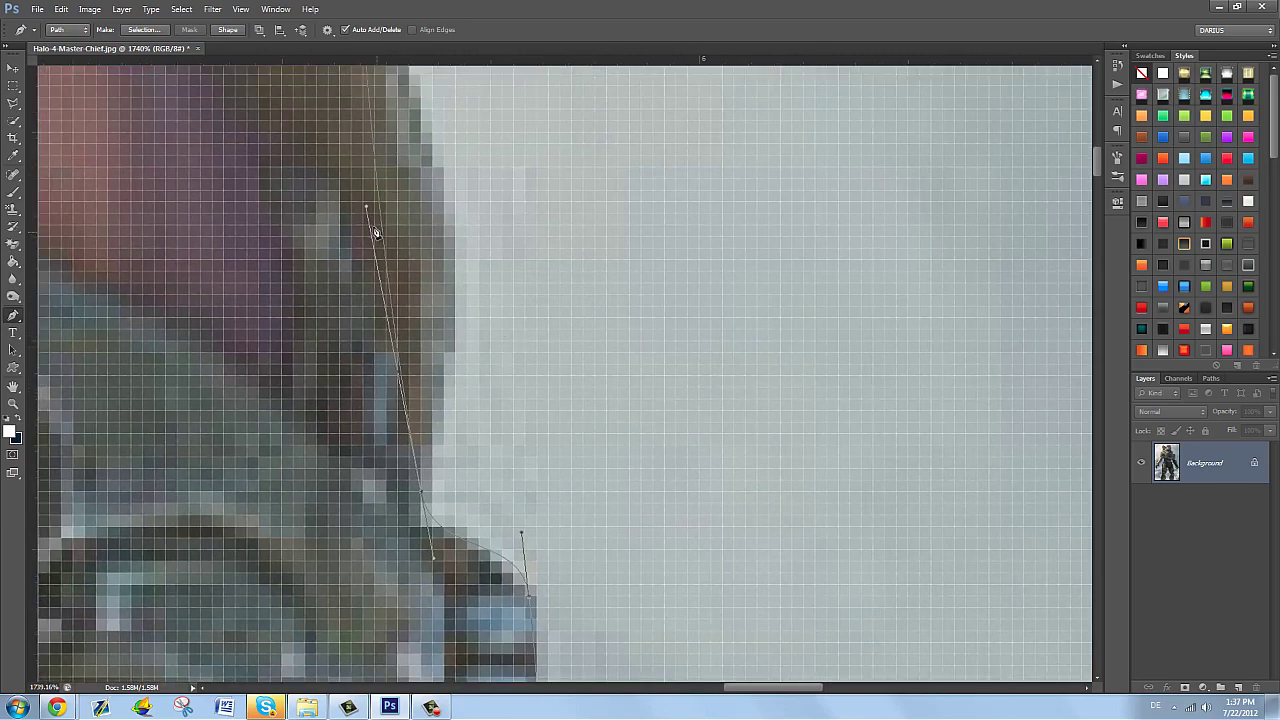
drag(366, 210, 423, 441)
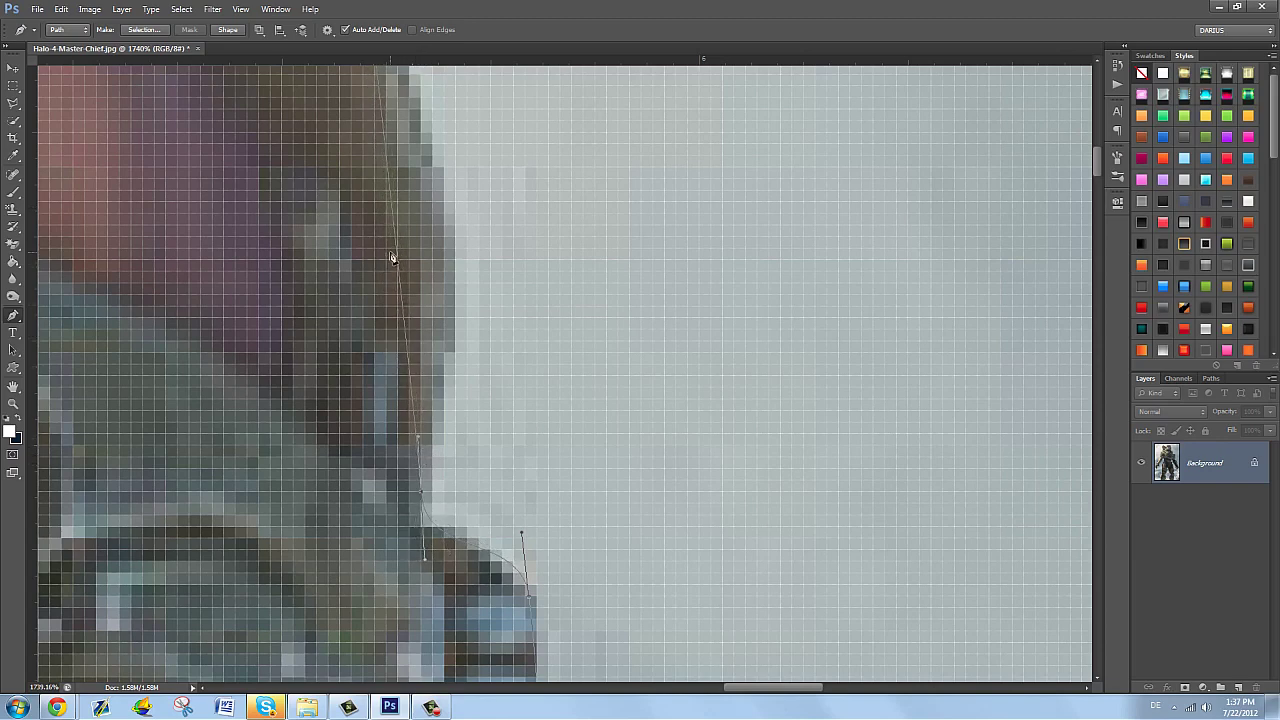
drag(398, 257, 441, 255)
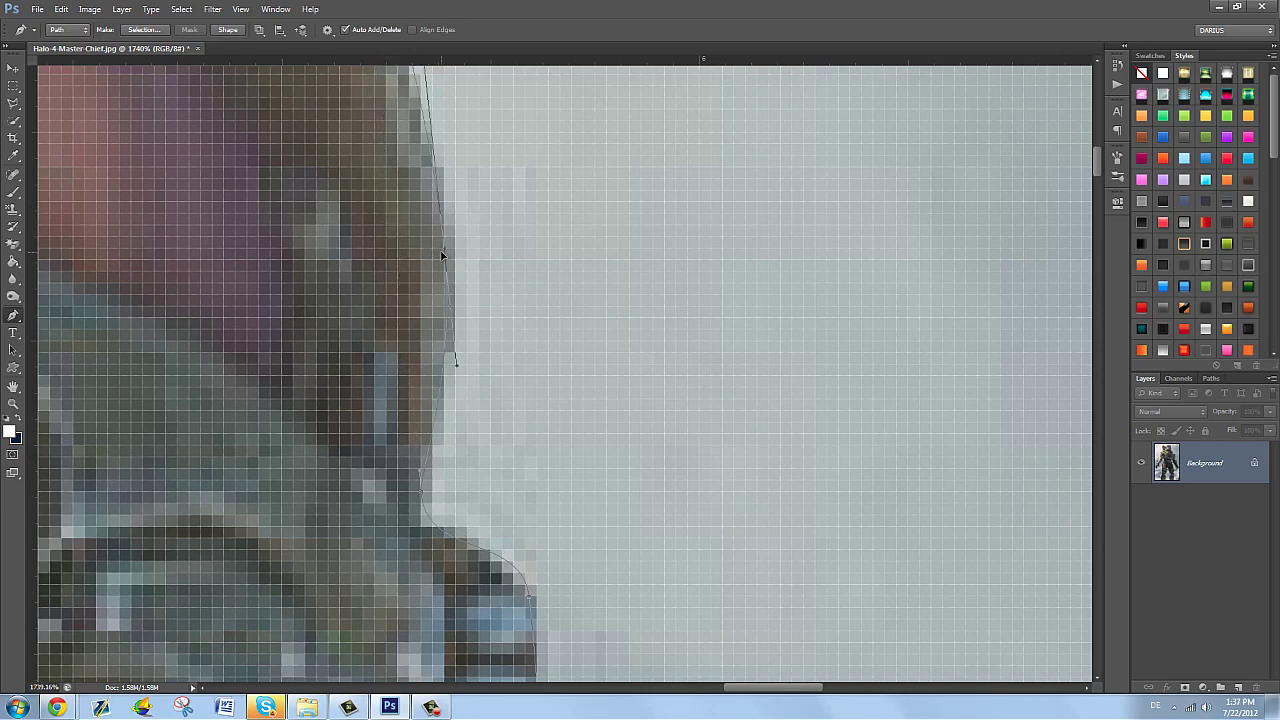
drag(505, 205, 494, 500)
drag(440, 140, 382, 336)
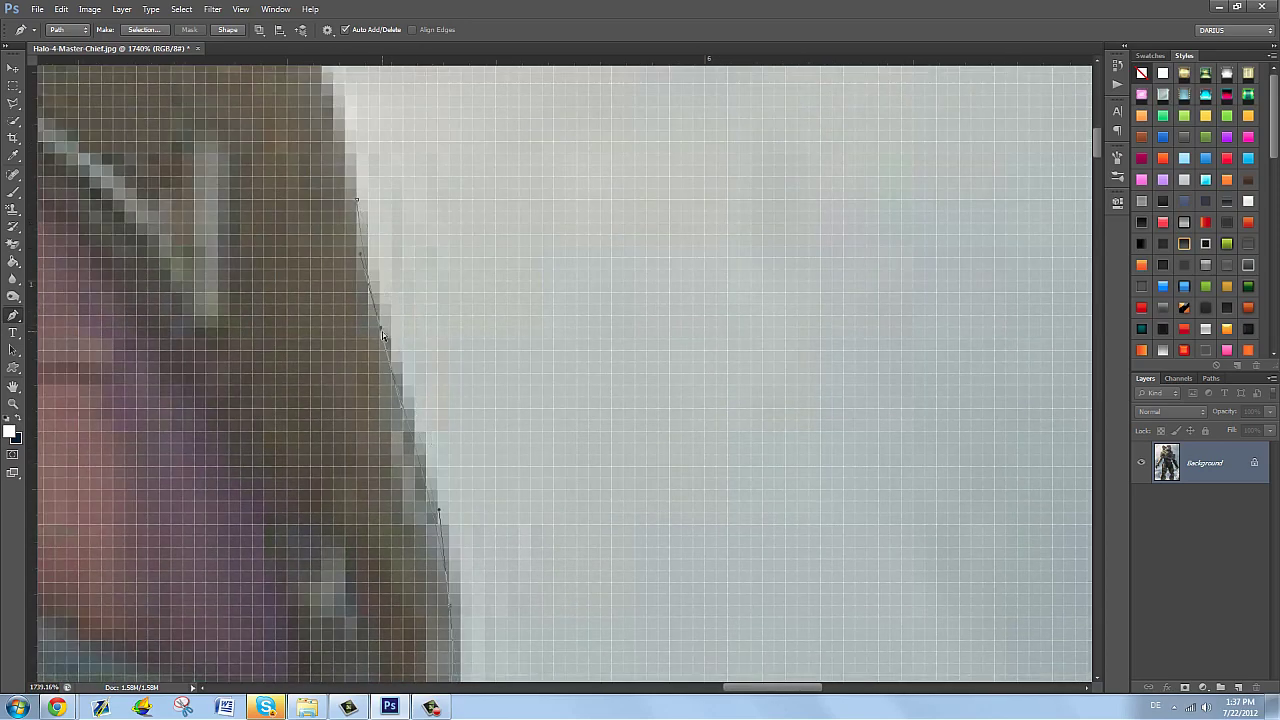
scroll(408, 325, down, 5)
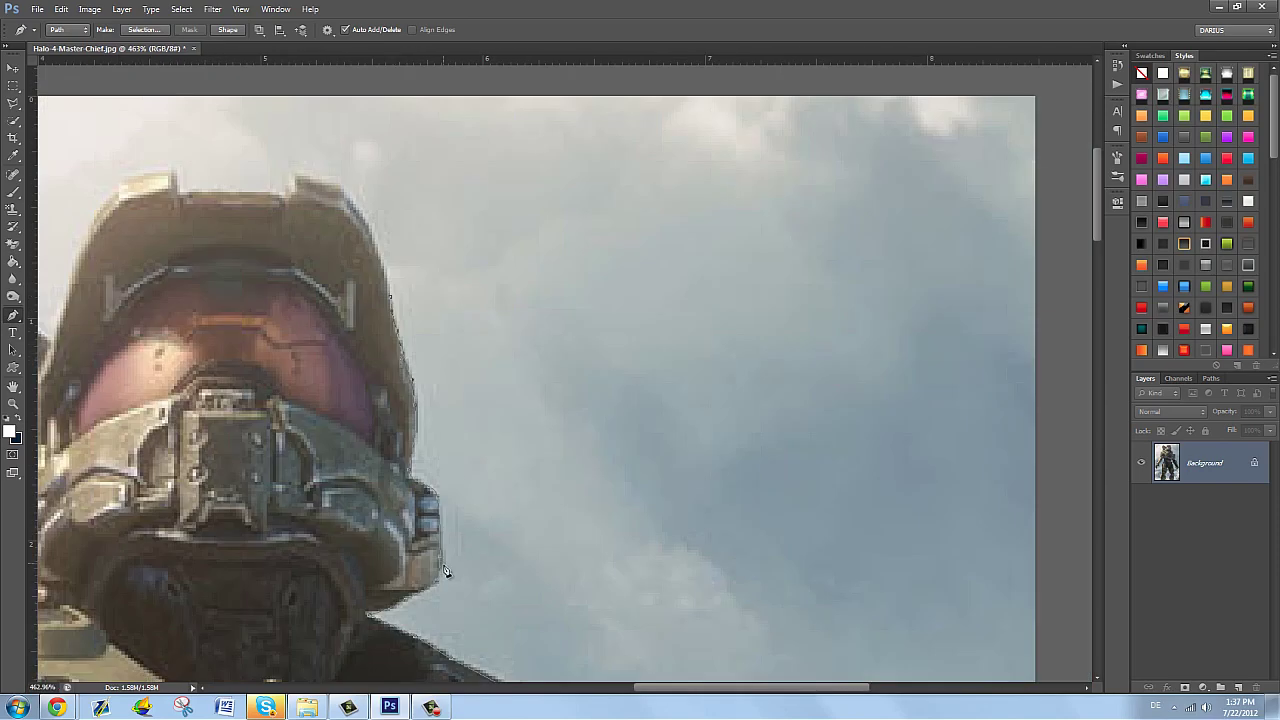
drag(453, 513, 420, 357)
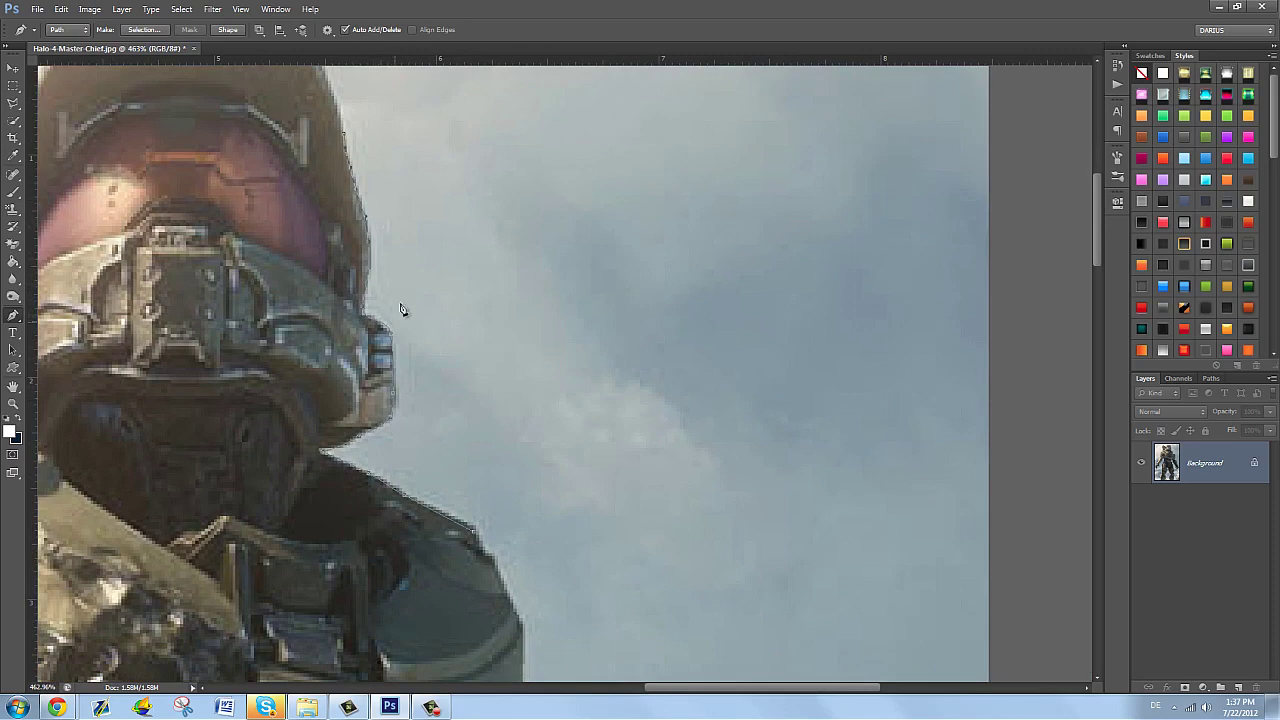
click(448, 525)
drag(583, 320, 670, 228)
drag(599, 205, 586, 323)
key(ctrl+z)
Extend the path to the inner corner of the helmet's raised crest and fit the new segment to the outer curve with two added anchors
drag(481, 222, 506, 414)
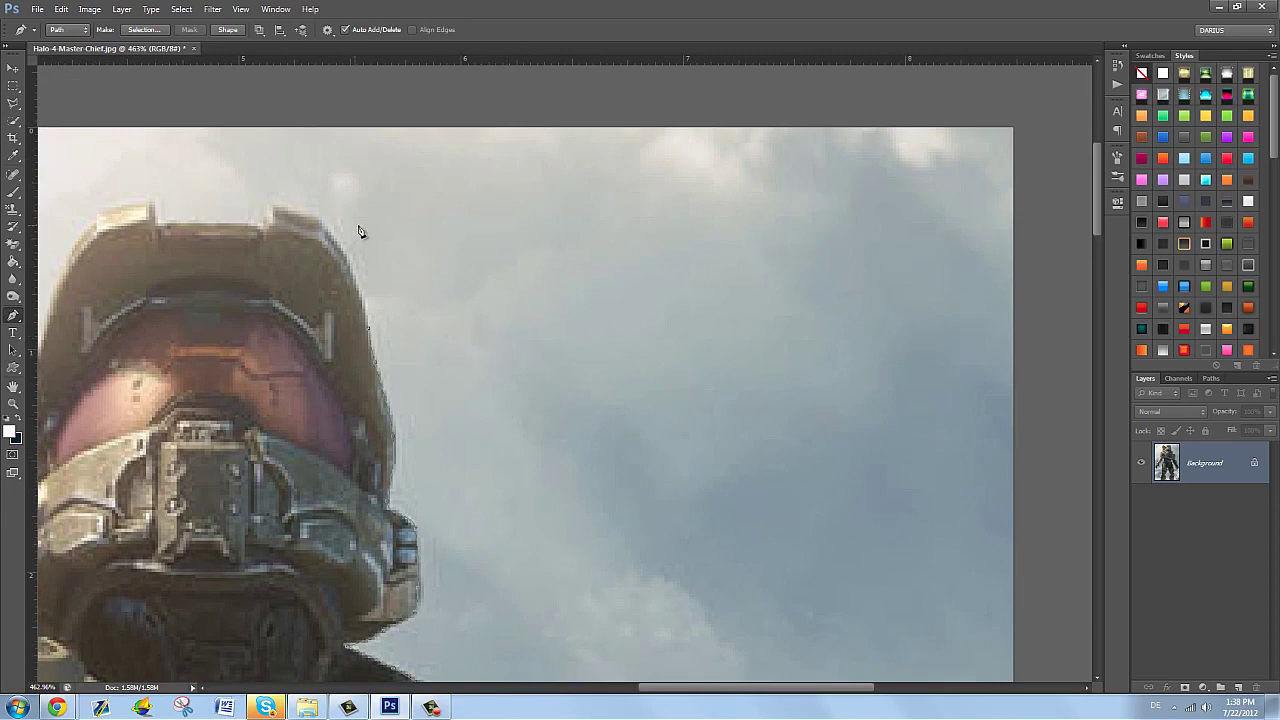
scroll(317, 211, up, 1)
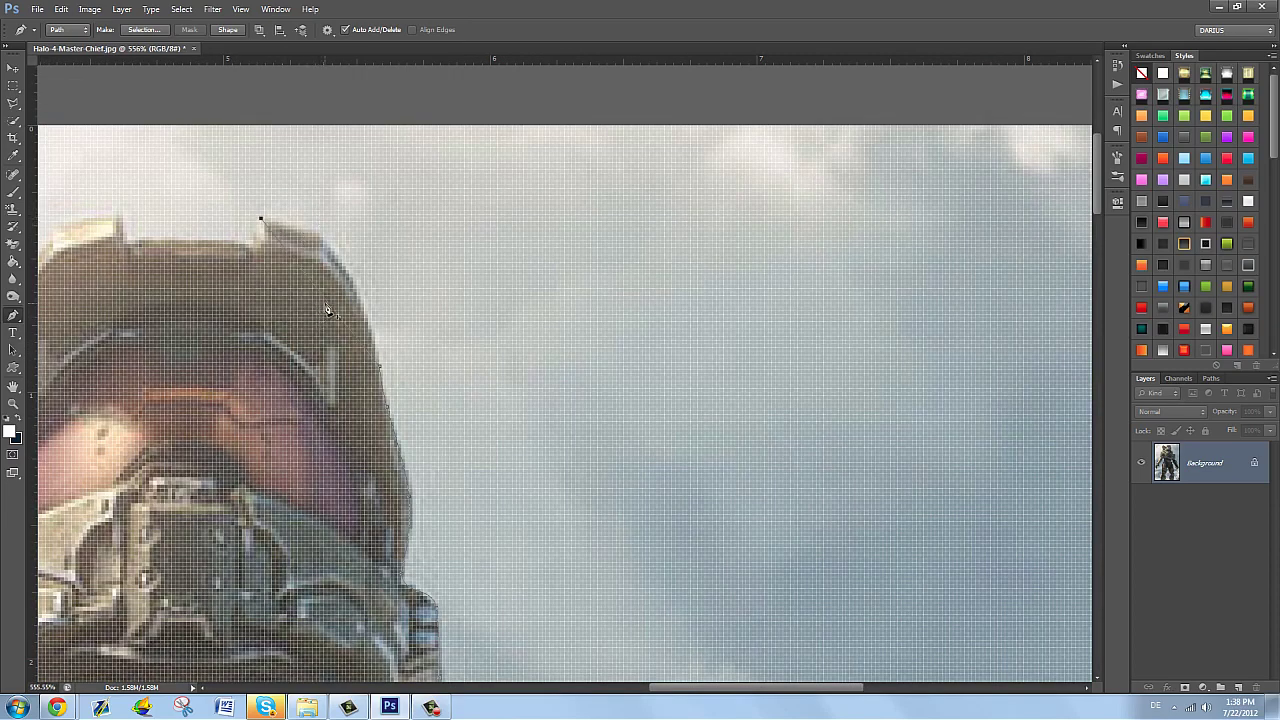
mouse_move(341, 265)
mouse_down()
mouse_move(369, 296)
mouse_move(340, 258)
mouse_up()
scroll(470, 275, up, 2)
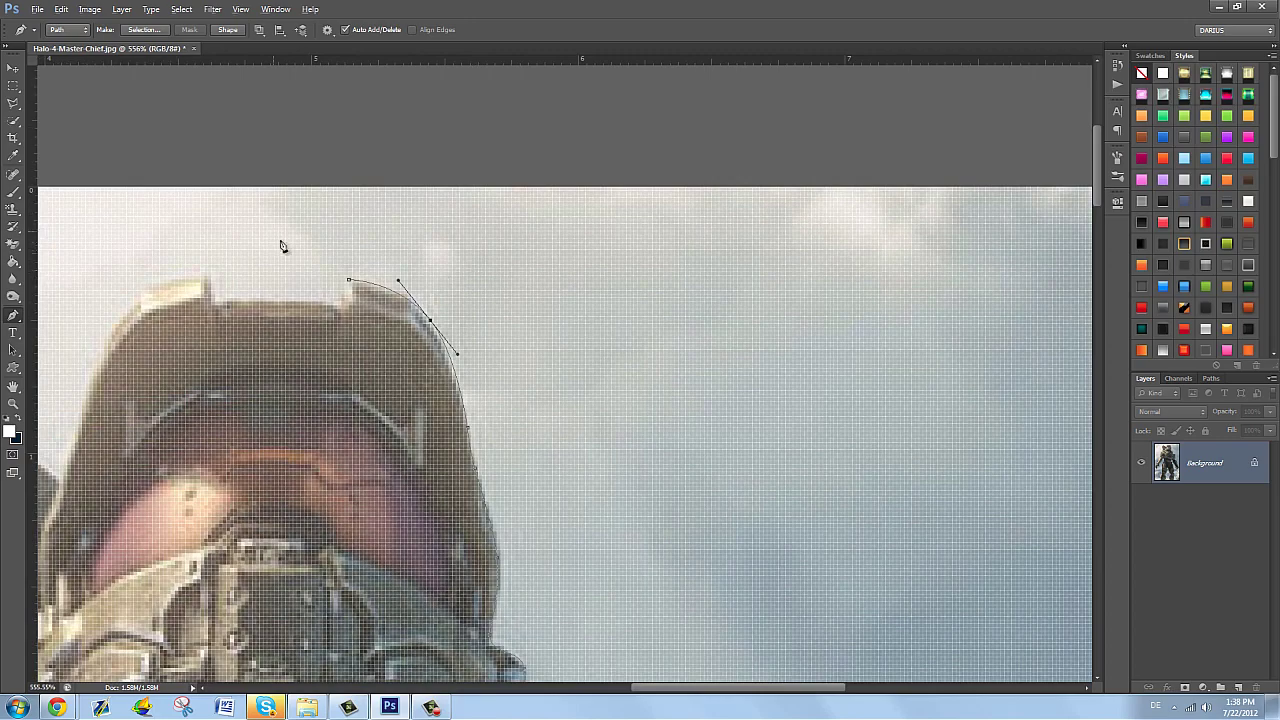
scroll(340, 280, up, 2)
scroll(404, 323, up, 1)
drag(495, 300, 502, 293)
drag(403, 327, 492, 316)
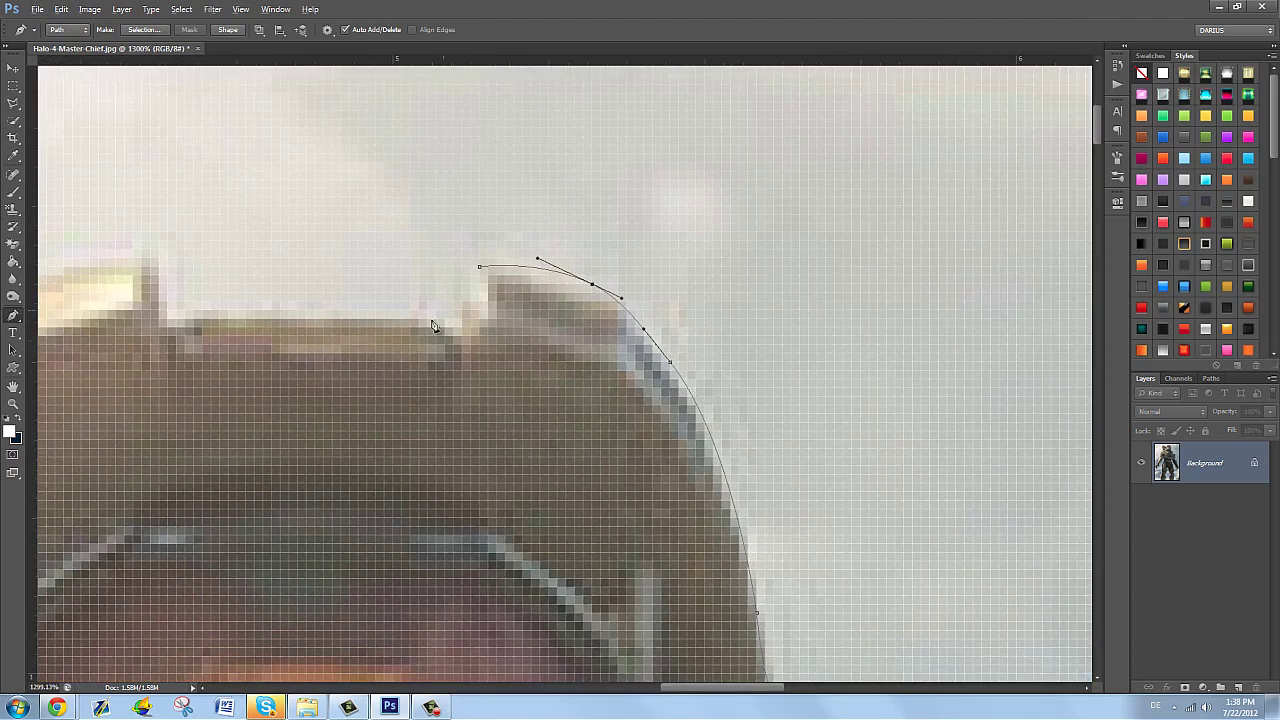
Trace the recess between the helmet's two raised crests with straight path segments, ending at the opposite crest's inner corner
scroll(428, 330, down, 2)
click(449, 319)
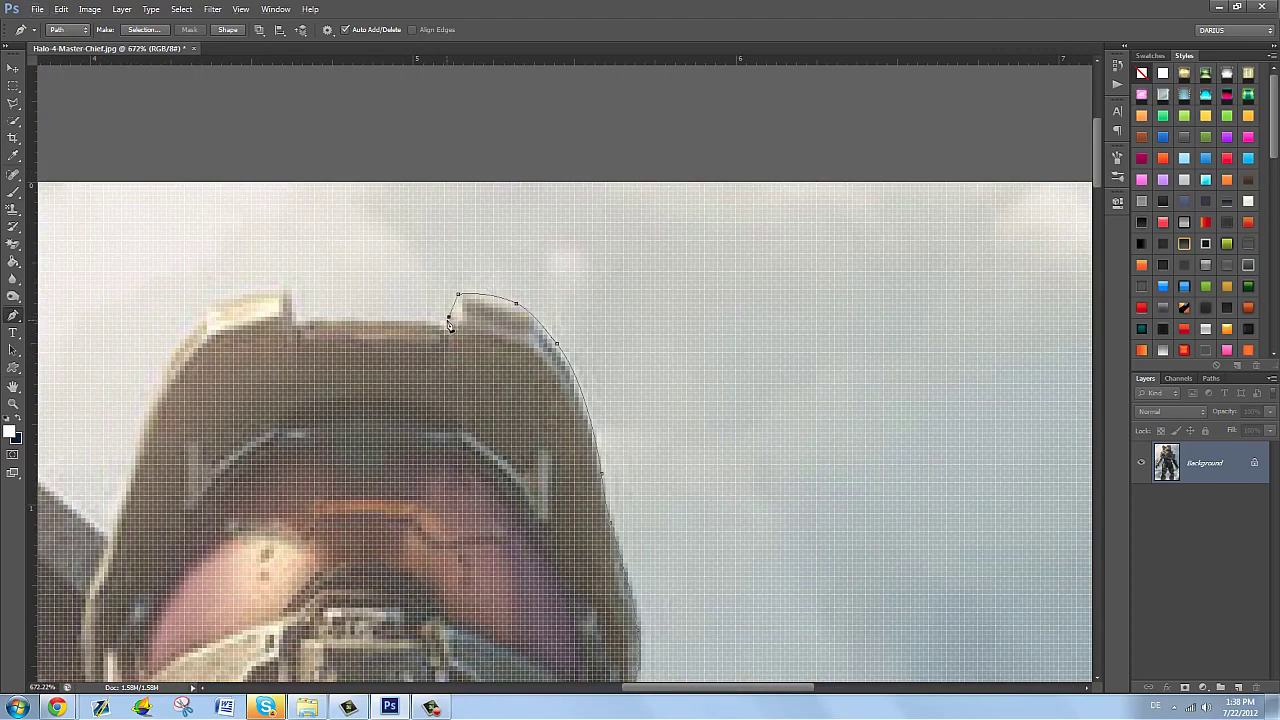
click(296, 318)
scroll(291, 295, down, 3)
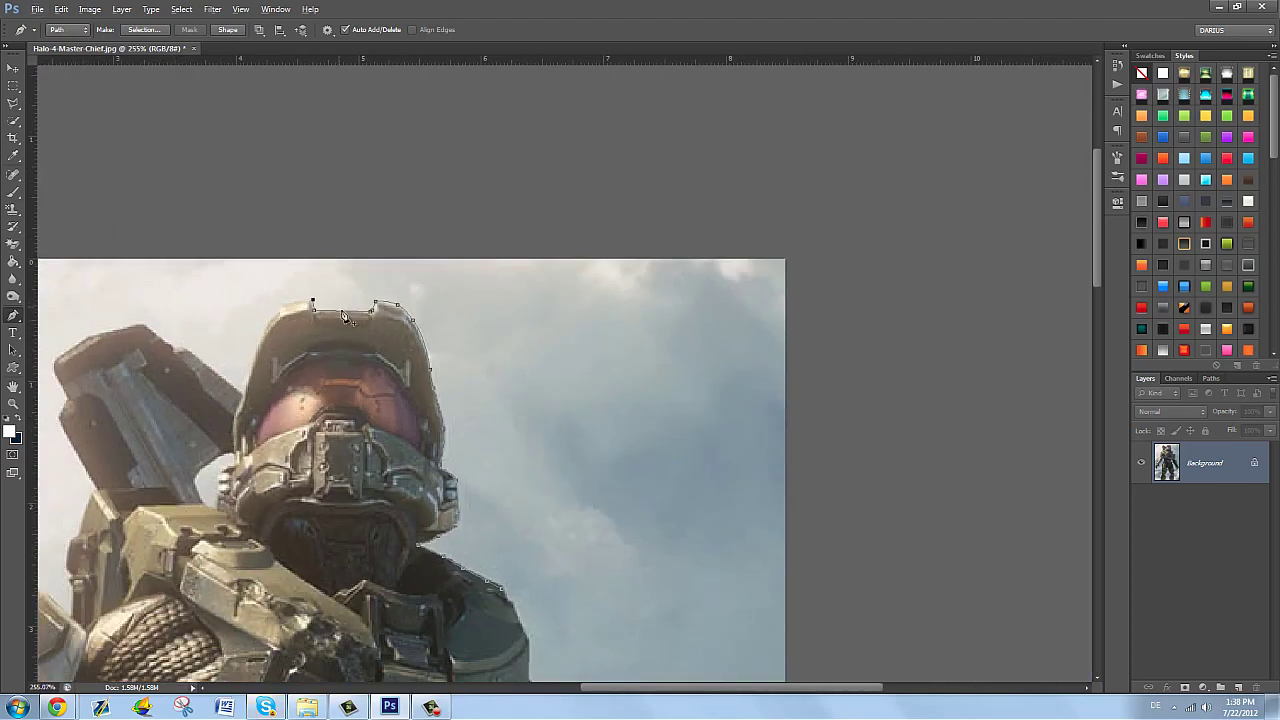
scroll(420, 407, down, 1)
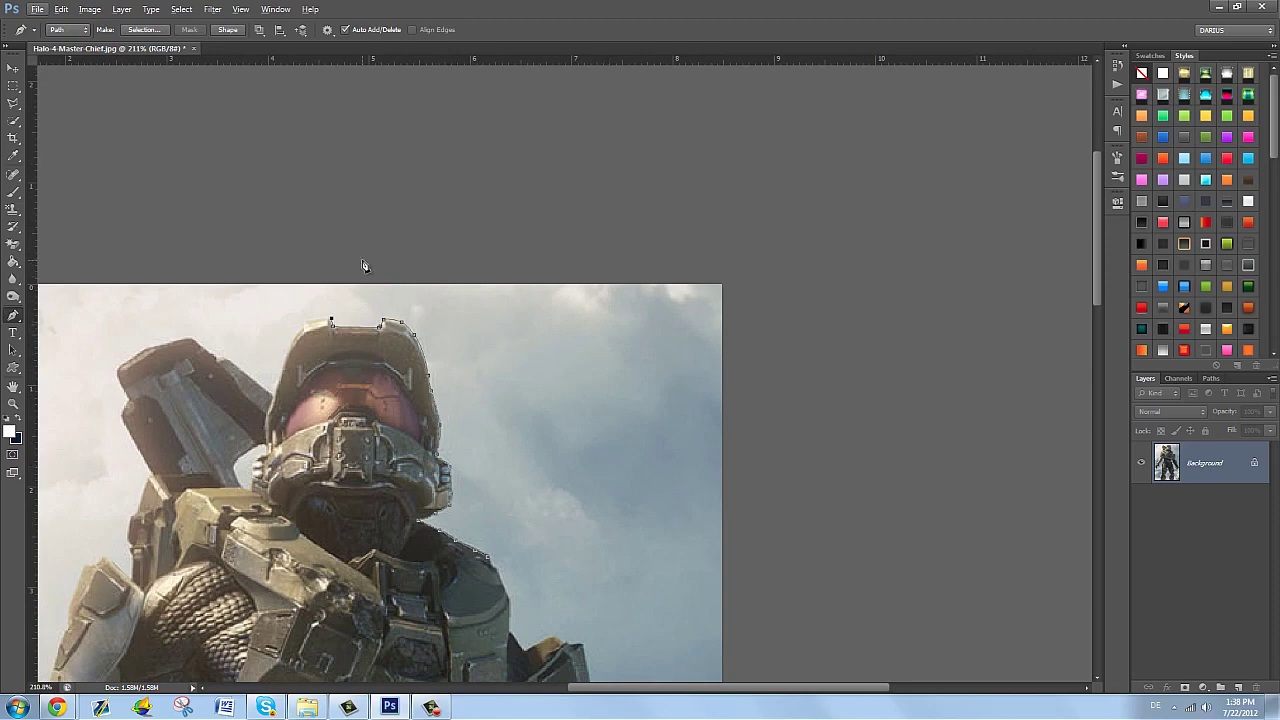
Close the path by running it outside the canvas around the sky beside the helmet and back to the starting point on the shoulder
click(338, 187)
click(820, 241)
scroll(824, 374, down, 2)
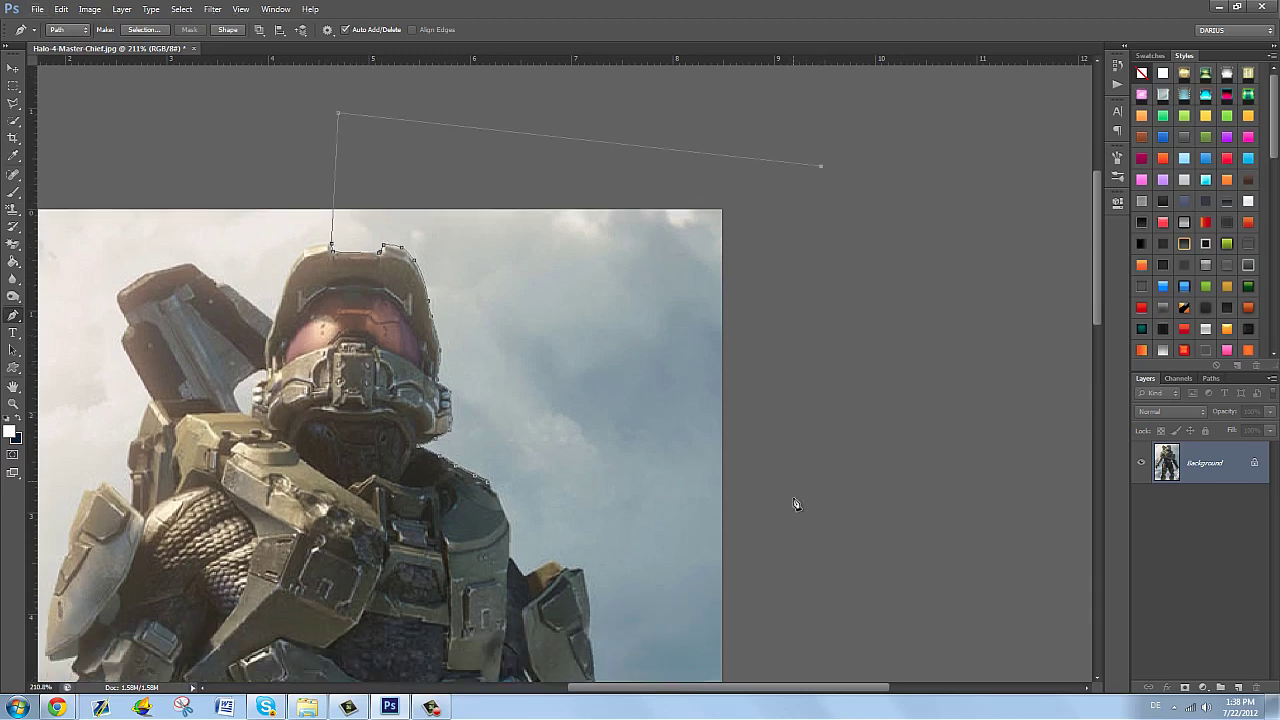
click(797, 561)
click(509, 484)
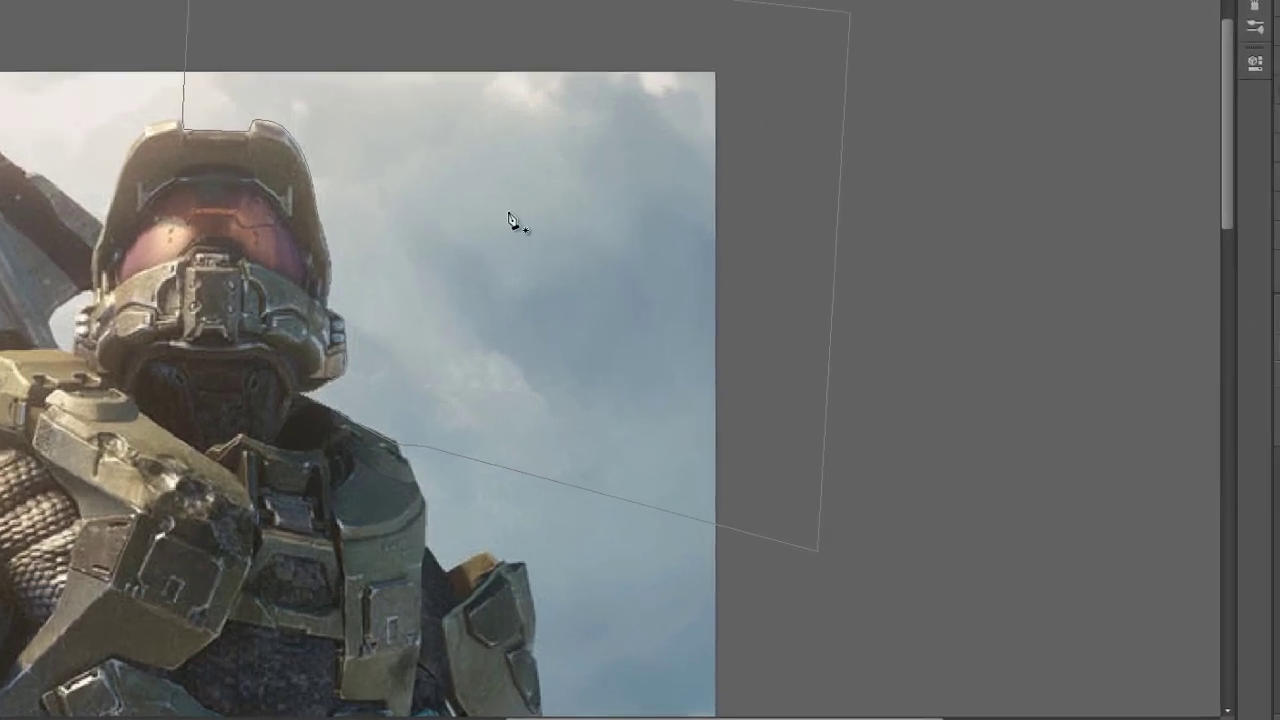
Convert the closed path into a new anti-aliased selection with a feather radius of 0 pixels
right_click(565, 311)
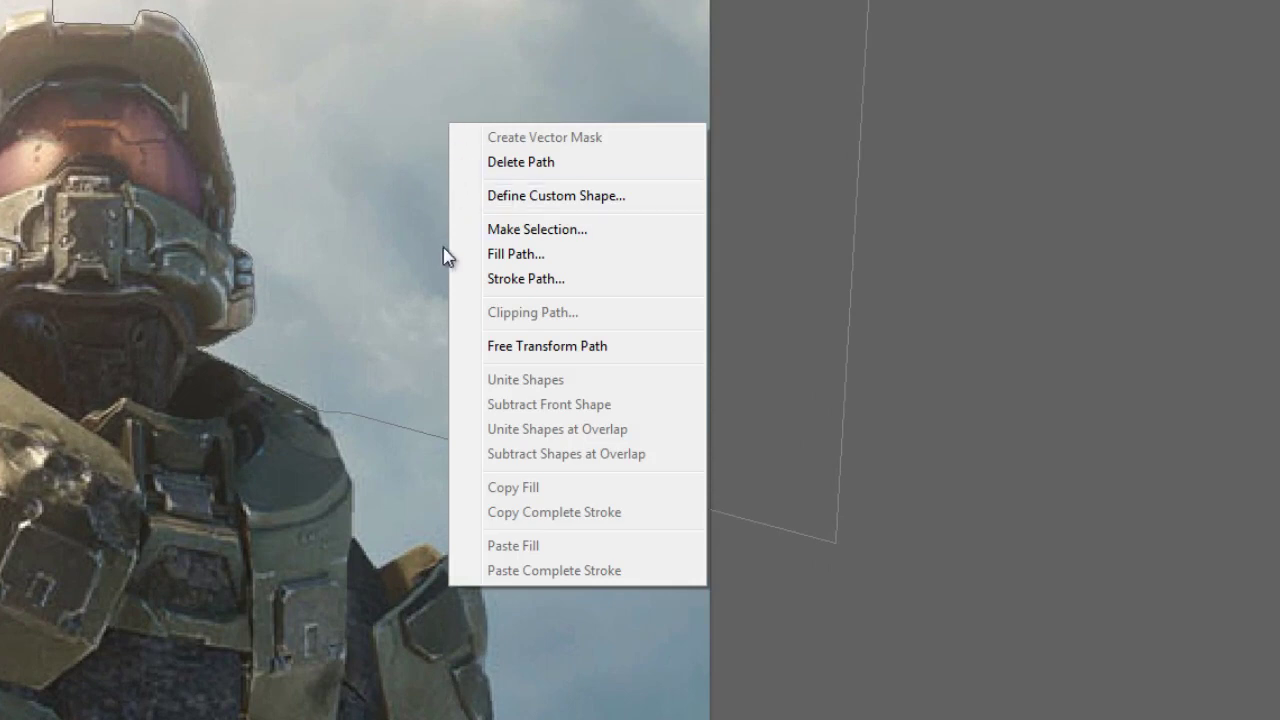
click(557, 238)
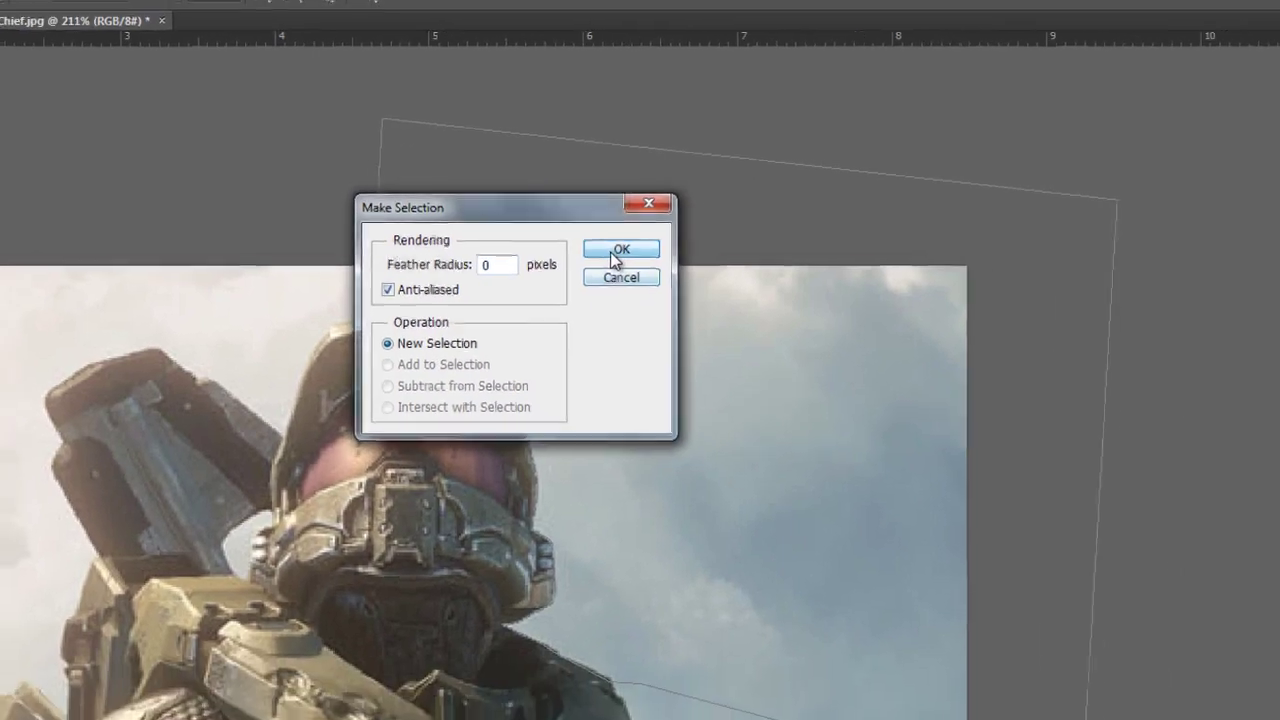
click(616, 256)
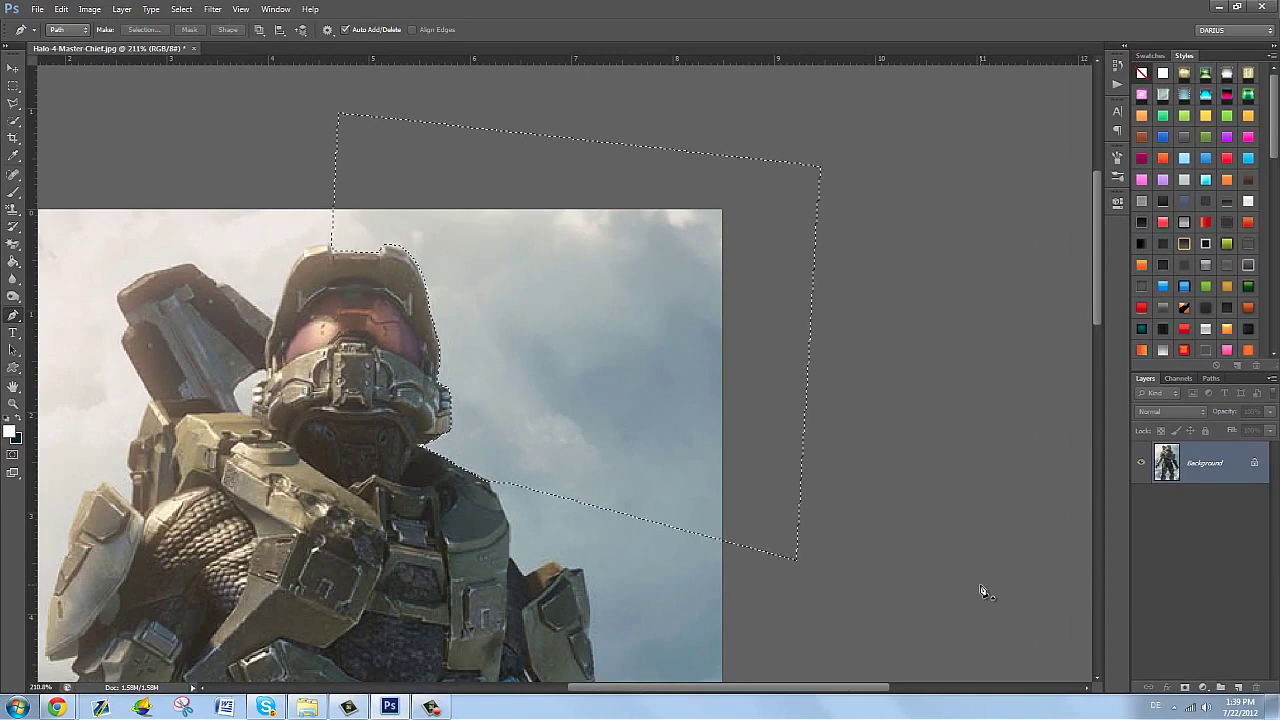
Try filling the selected sky area with white in Normal mode at 100% opacity, and undo the fill
key(shift+BackSpace)
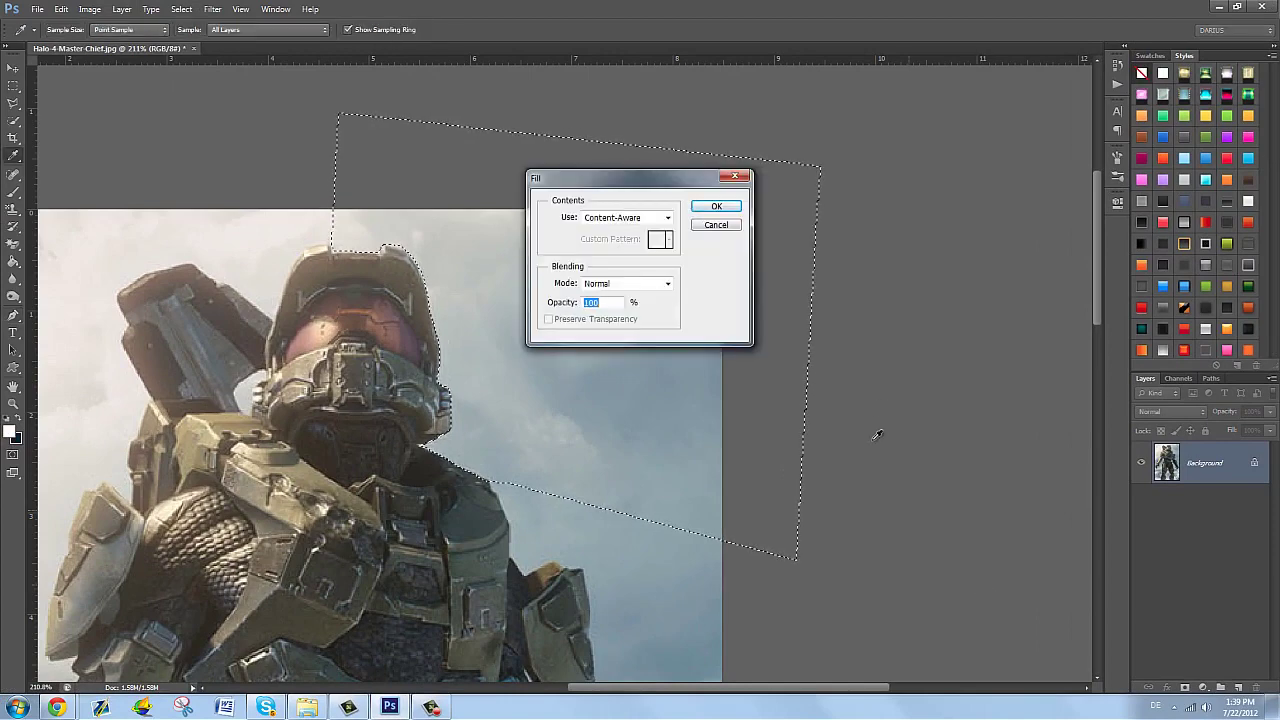
click(623, 217)
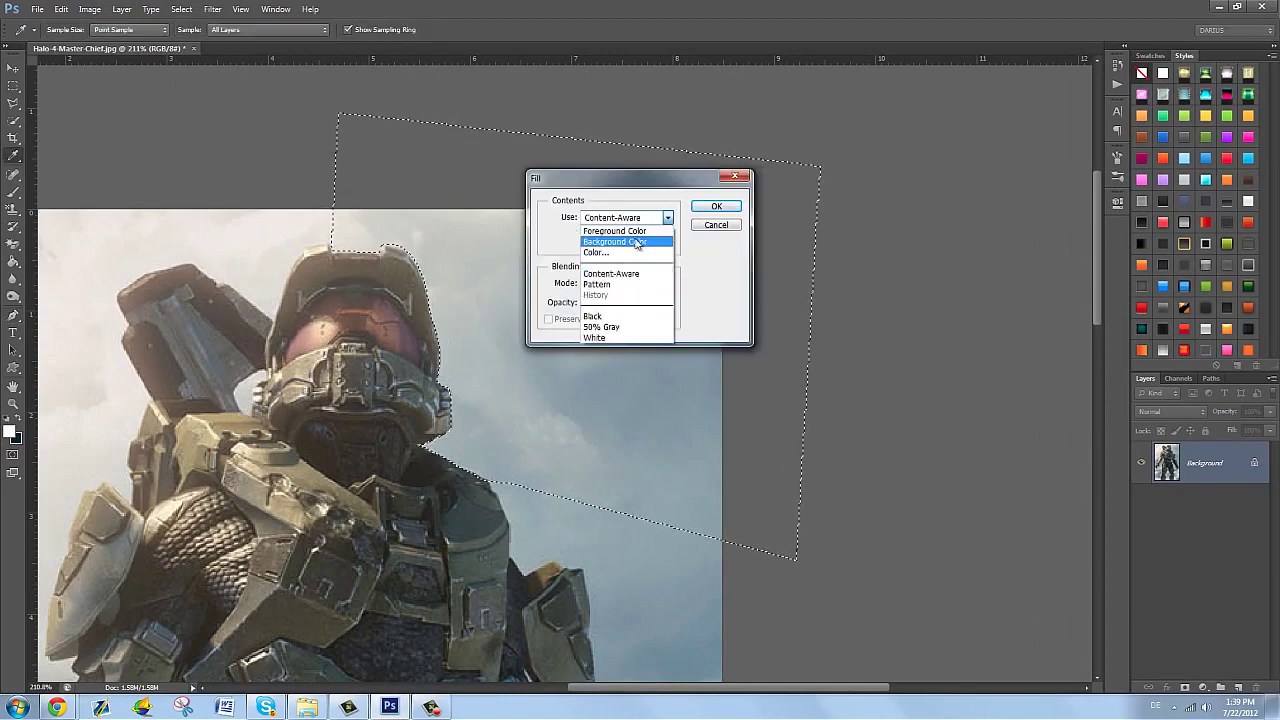
click(621, 338)
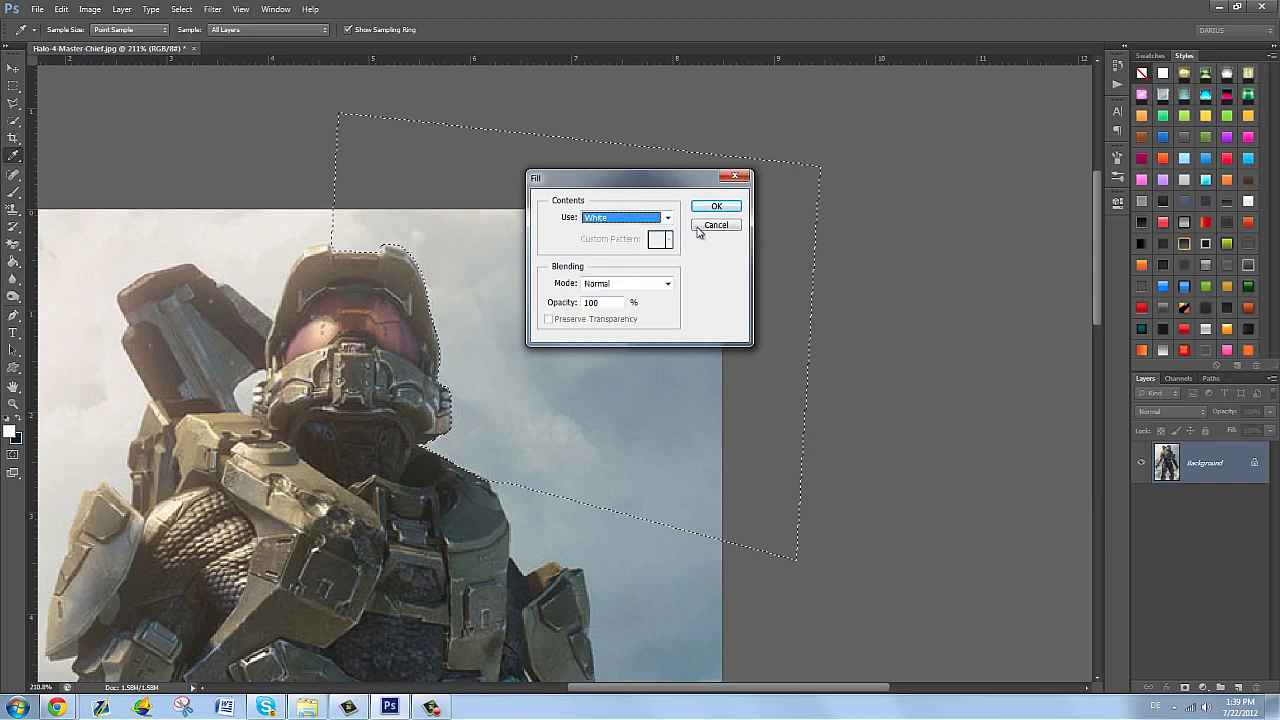
click(716, 206)
key(p)
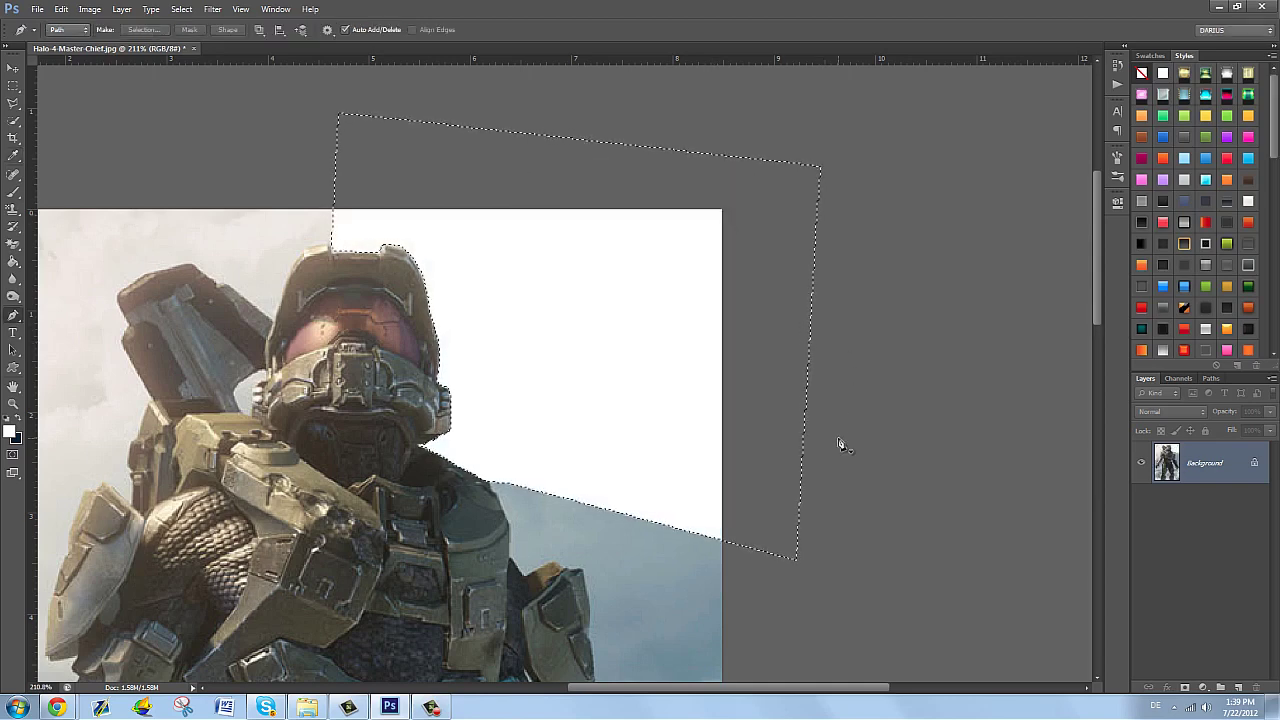
key(ctrl+z)
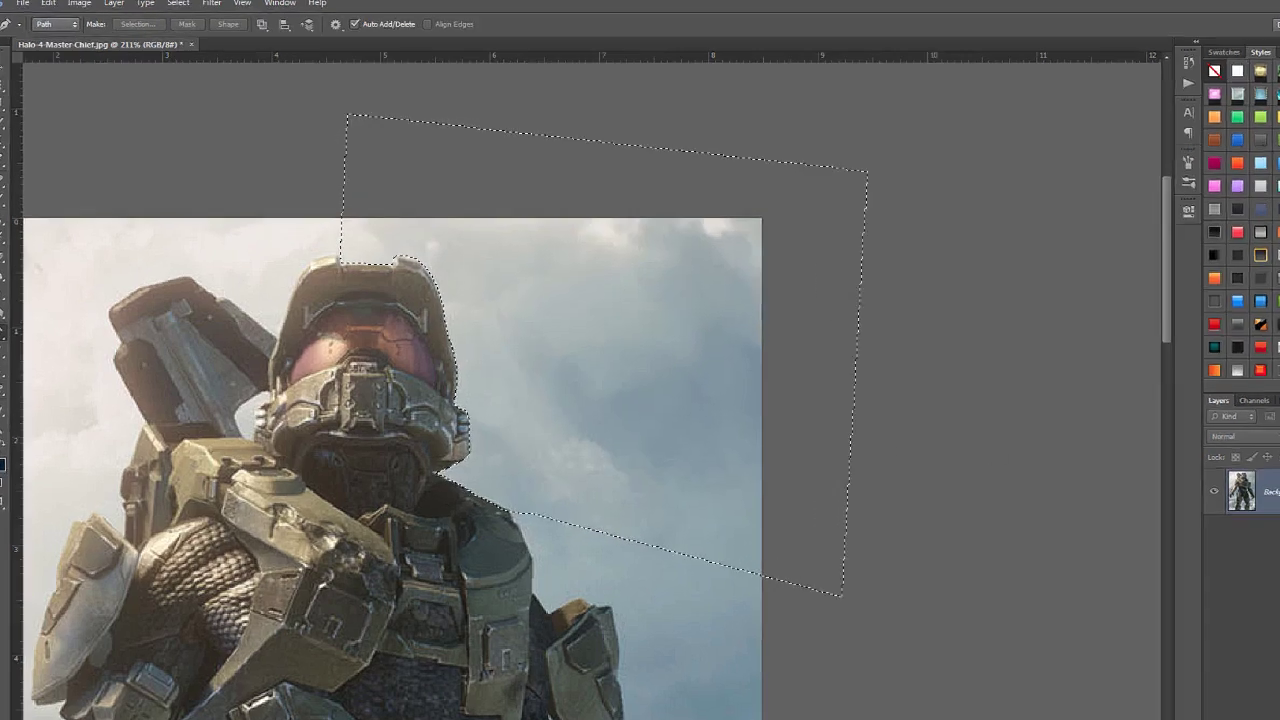
Unlock the Background as a regular layer named Layer 0, delete the selected sky from it and deselect
double_click(1205, 463)
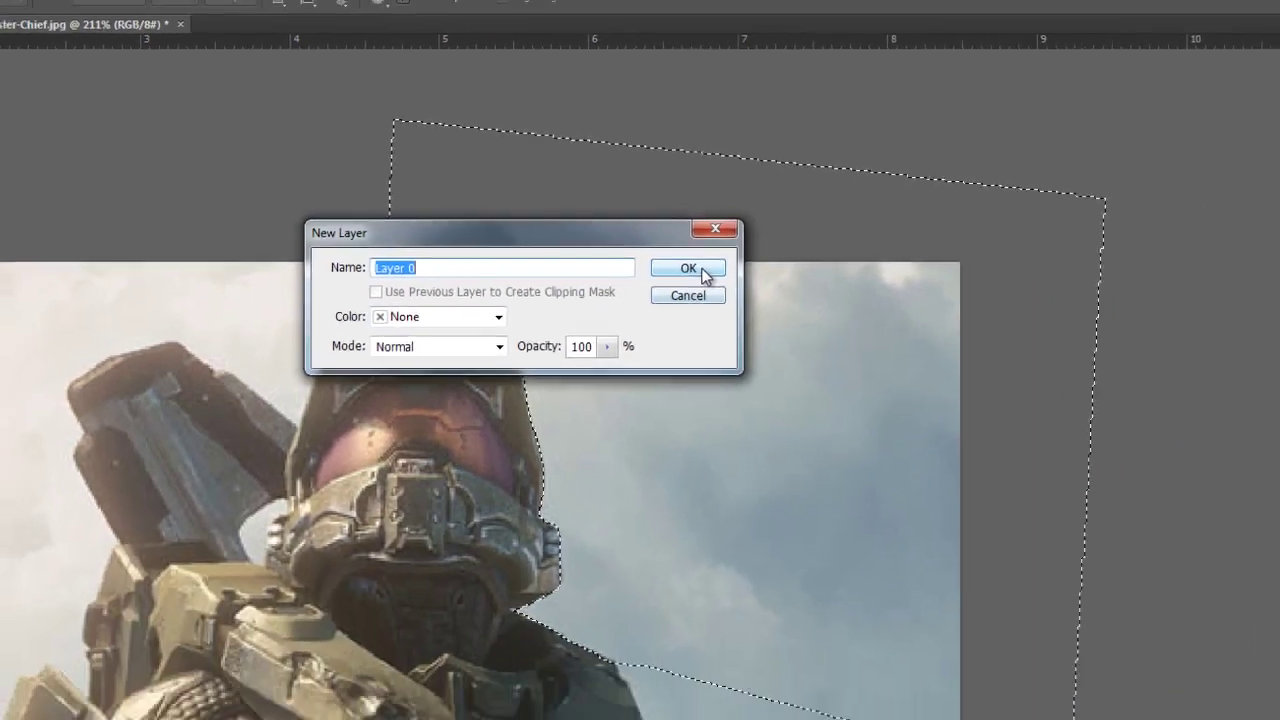
click(914, 349)
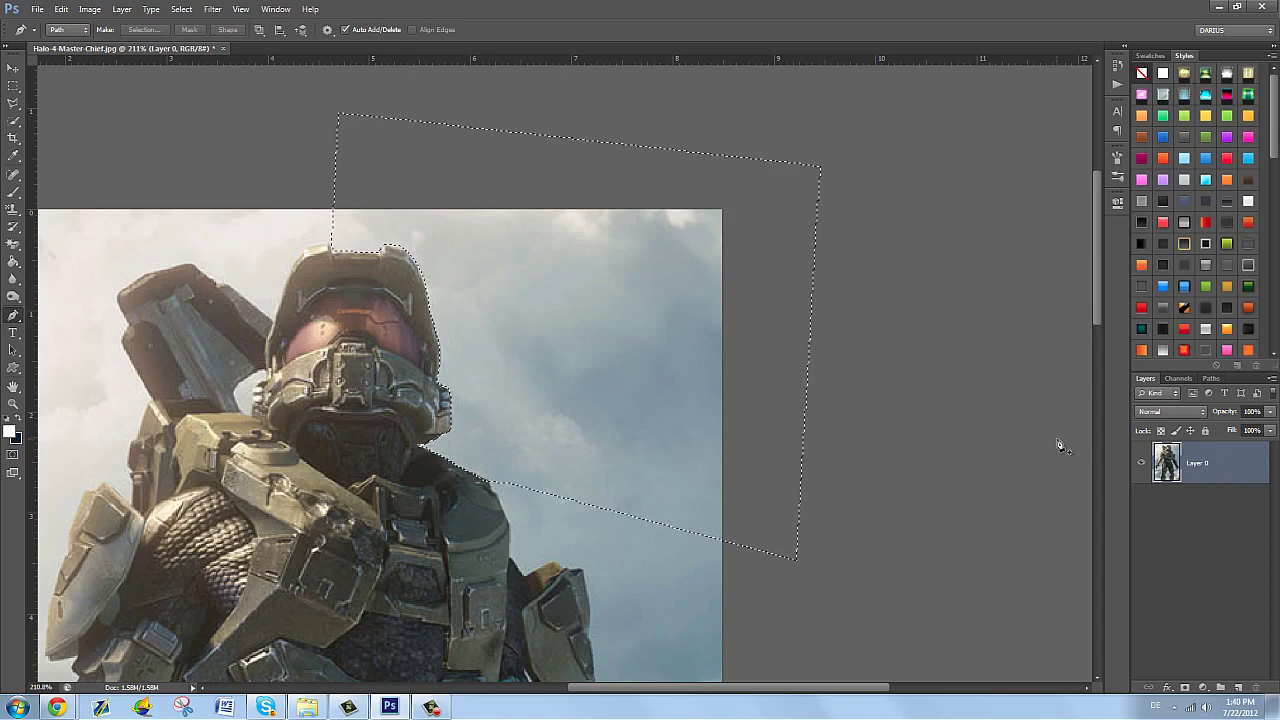
key(Delete)
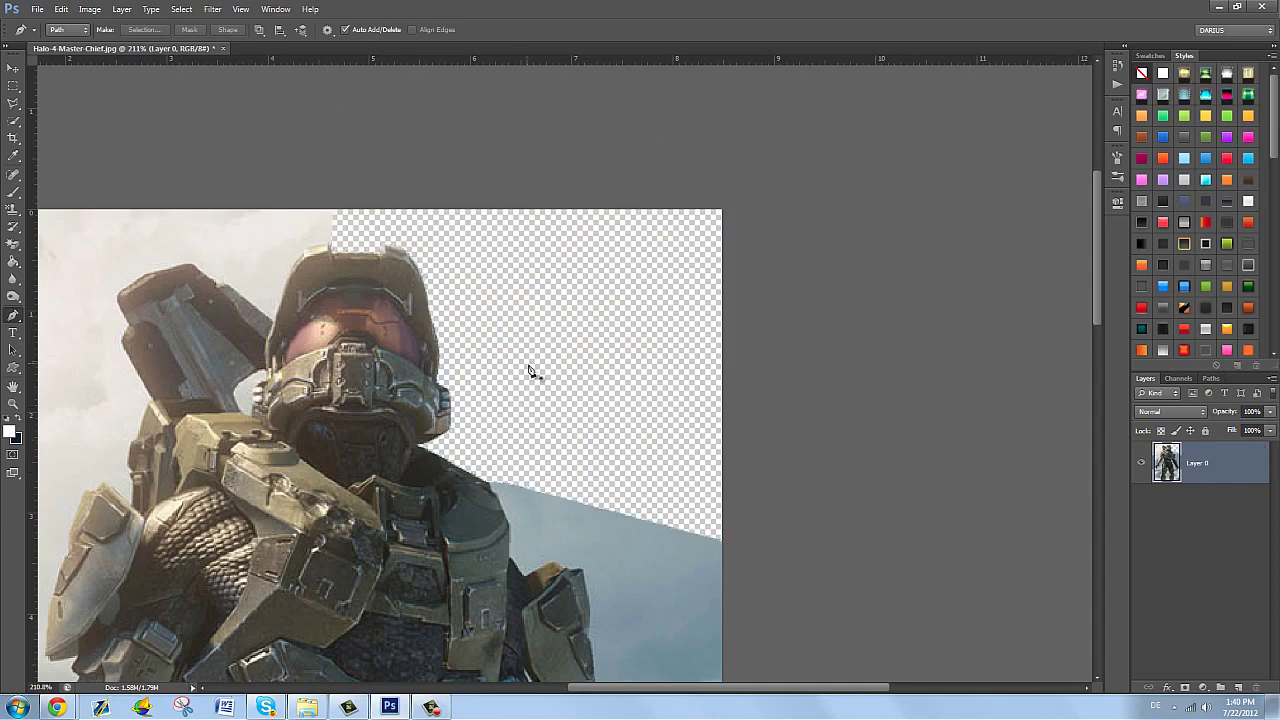
scroll(531, 394, down, 2)
scroll(551, 389, down, 2)
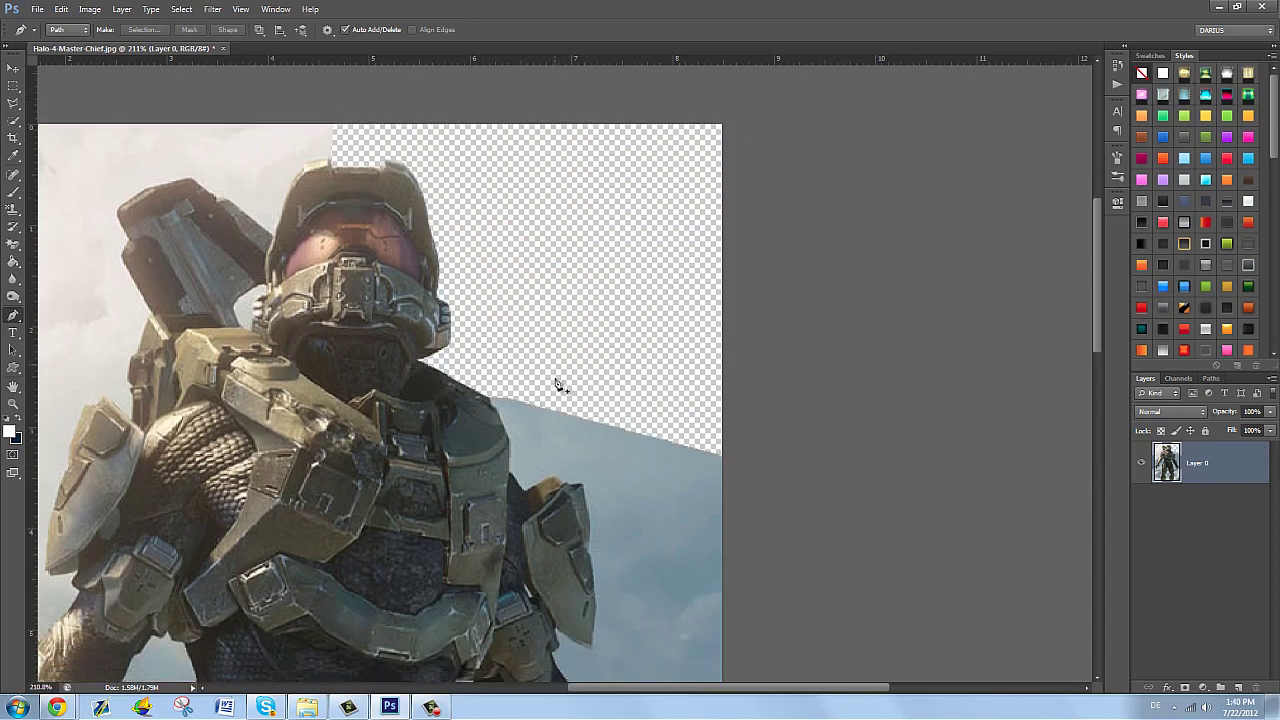
Create a new empty layer and place it beneath Layer 0 in the layer stack
drag(593, 349, 574, 397)
scroll(569, 343, down, 1)
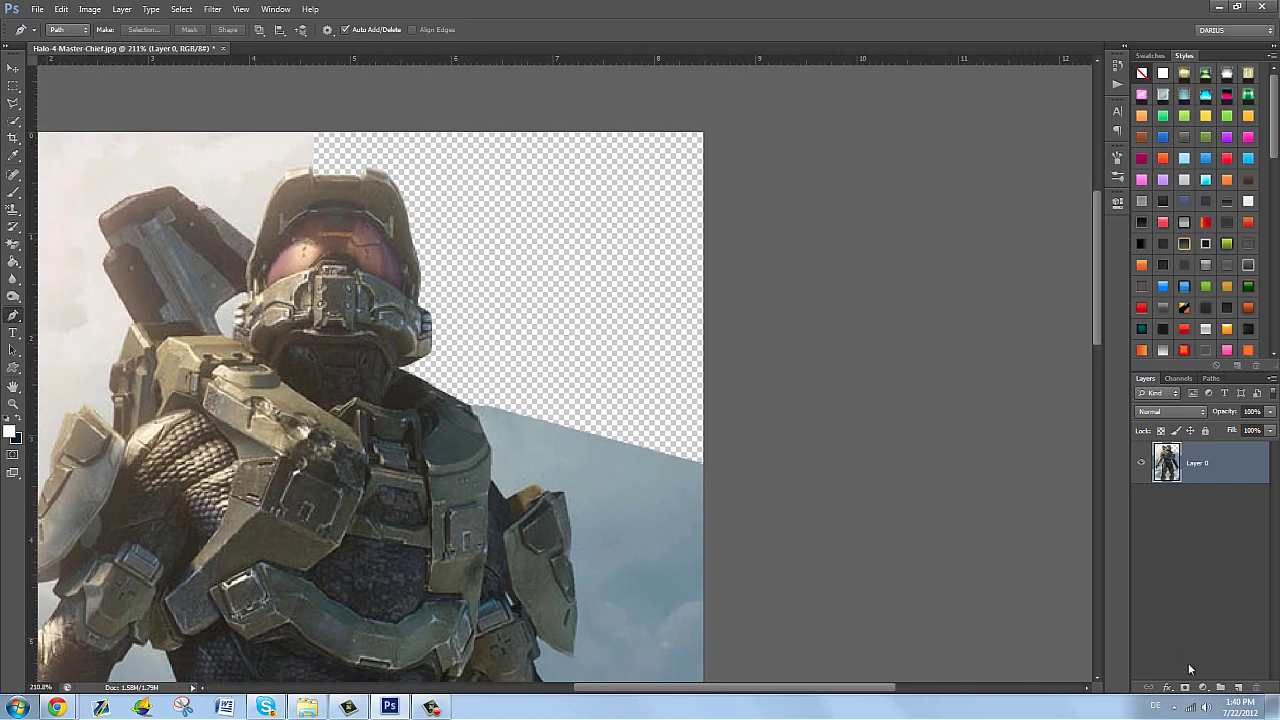
click(1238, 688)
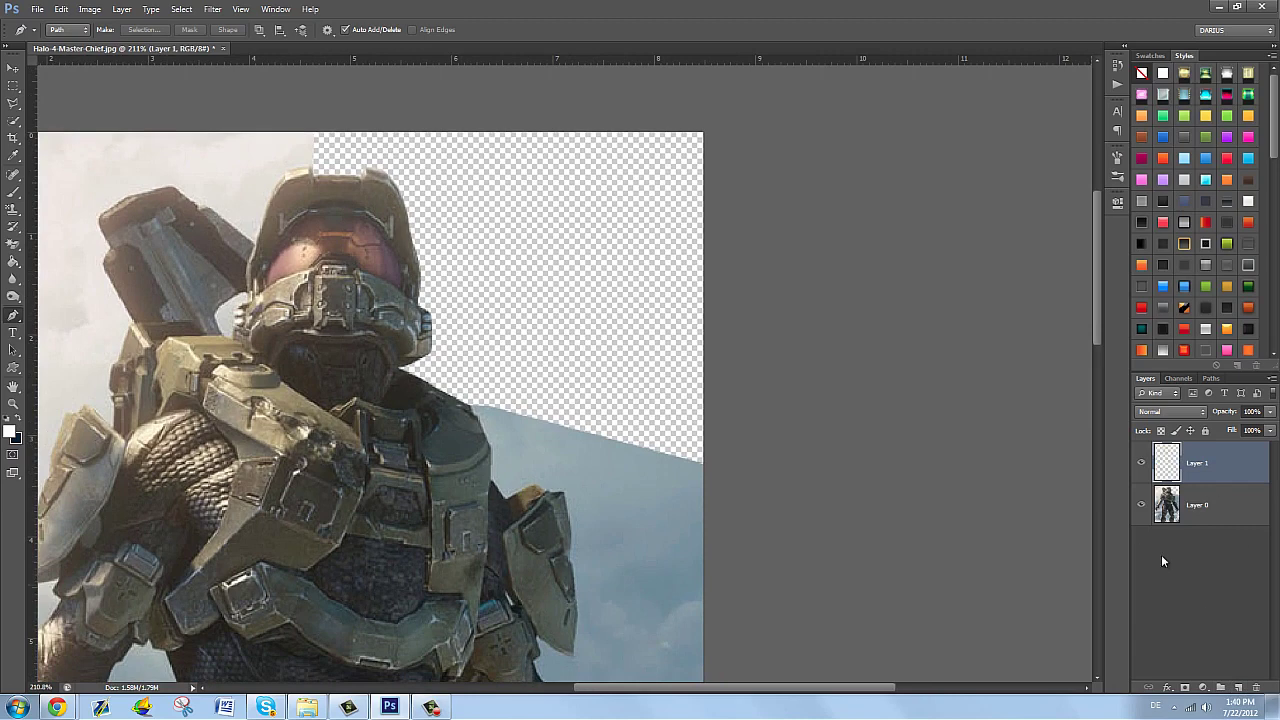
drag(1204, 467, 1196, 512)
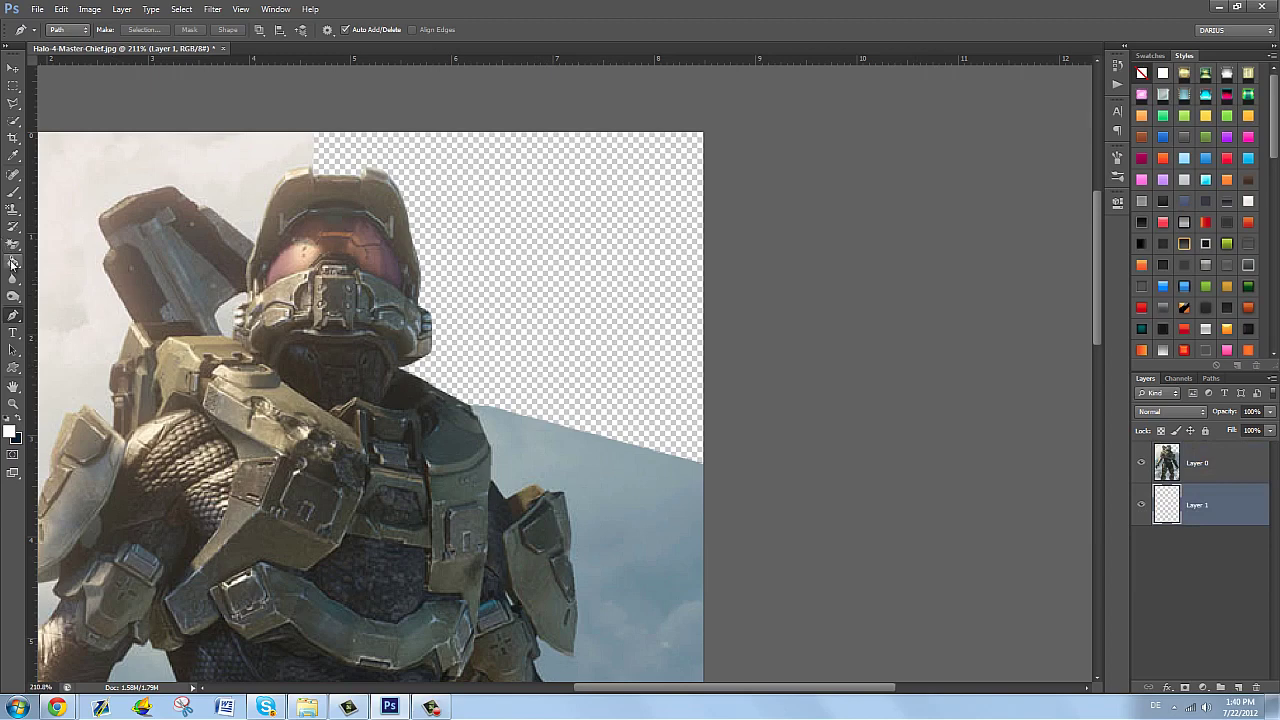
Paint the transparent area beside the helmet with pinkish-red Brush strokes on Layer 1
click(12, 192)
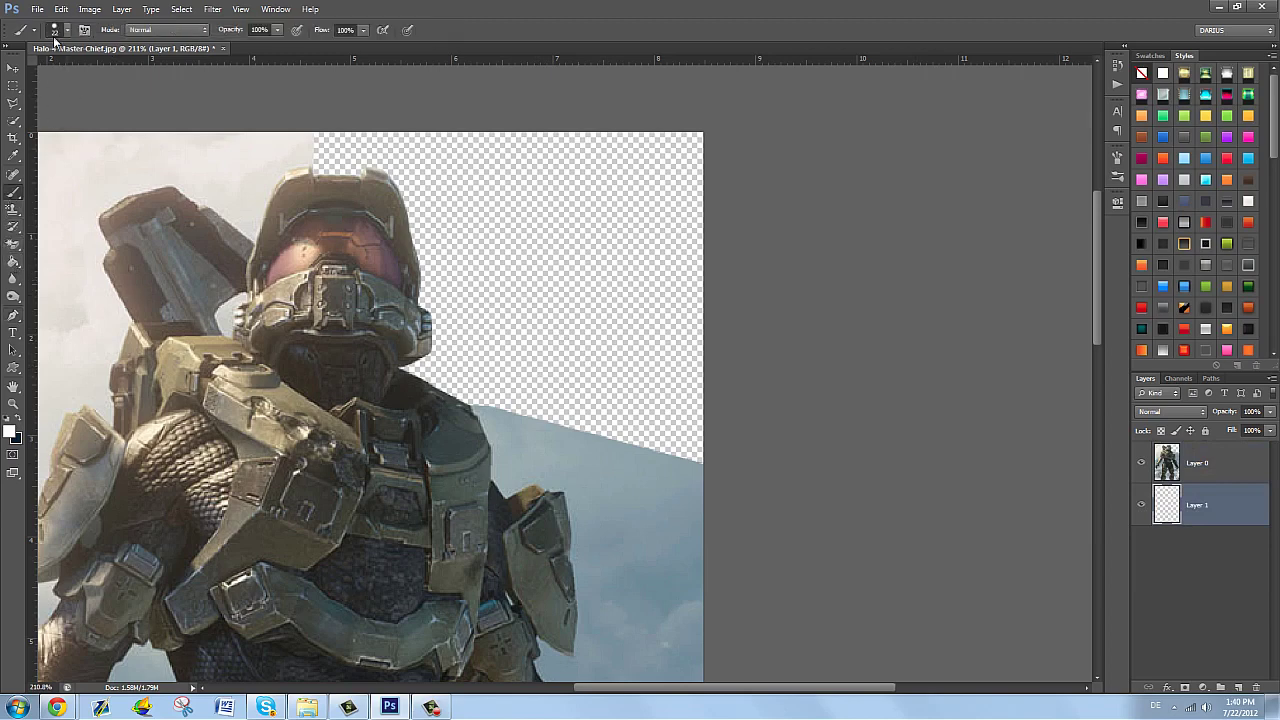
click(1150, 56)
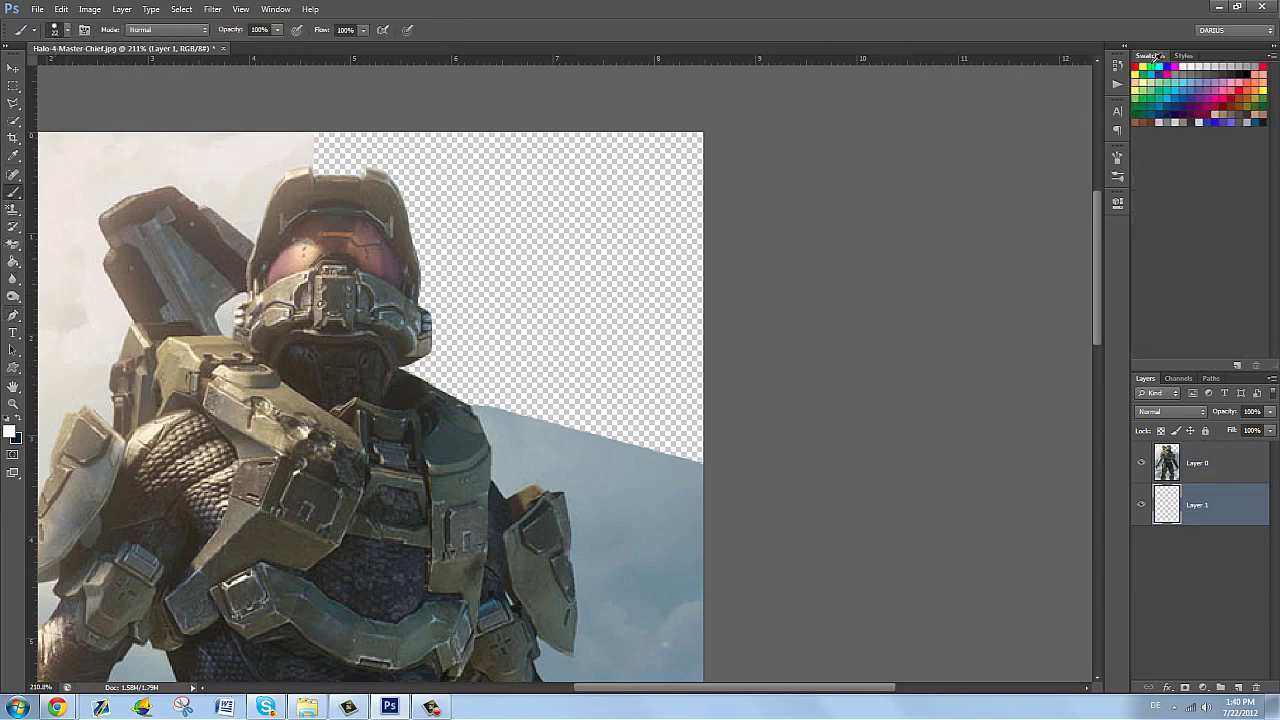
click(1229, 93)
mouse_move(443, 337)
mouse_down()
mouse_move(418, 384)
mouse_move(683, 425)
mouse_move(632, 441)
mouse_move(600, 479)
mouse_move(657, 432)
mouse_move(642, 408)
mouse_move(571, 375)
mouse_move(723, 345)
mouse_move(626, 405)
mouse_move(592, 360)
mouse_move(285, 350)
mouse_move(397, 361)
mouse_move(193, 321)
mouse_move(206, 293)
mouse_move(129, 232)
mouse_move(226, 197)
mouse_move(234, 163)
mouse_move(467, 197)
mouse_up()
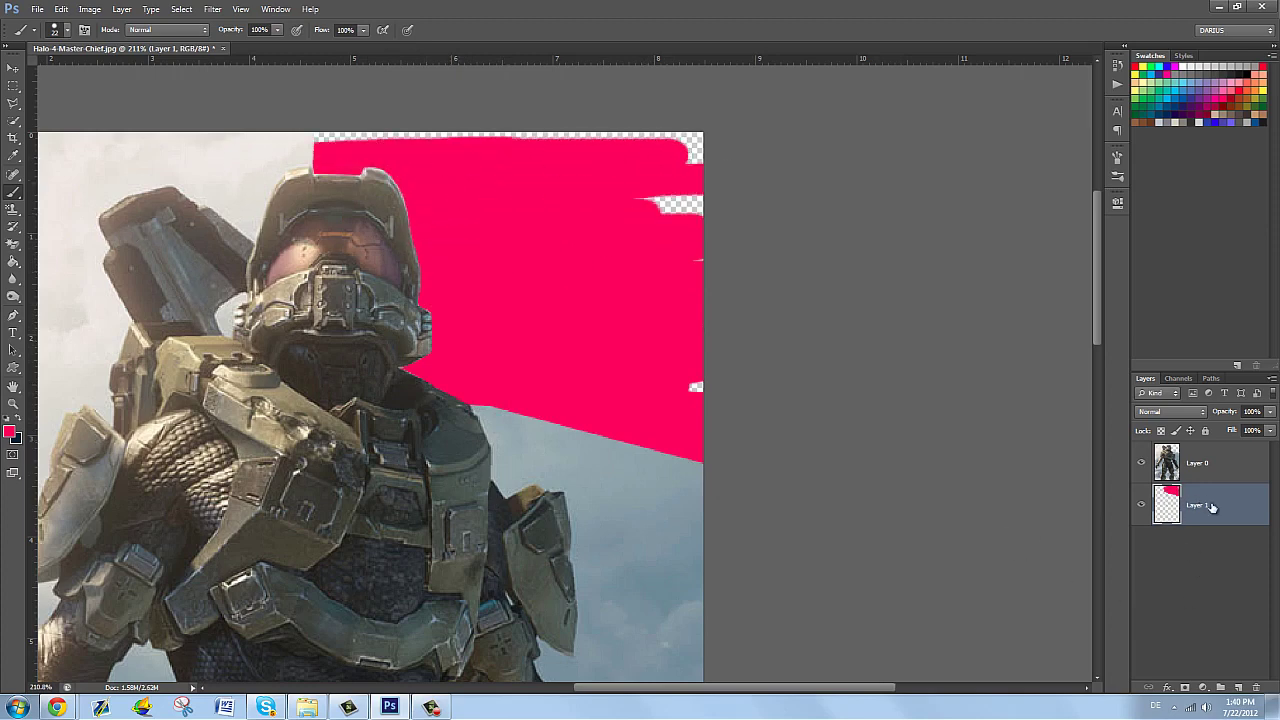
Move the painted Layer 1 above Layer 0 to compare the stacking order, and return it beneath Layer 0
drag(1213, 502, 1206, 453)
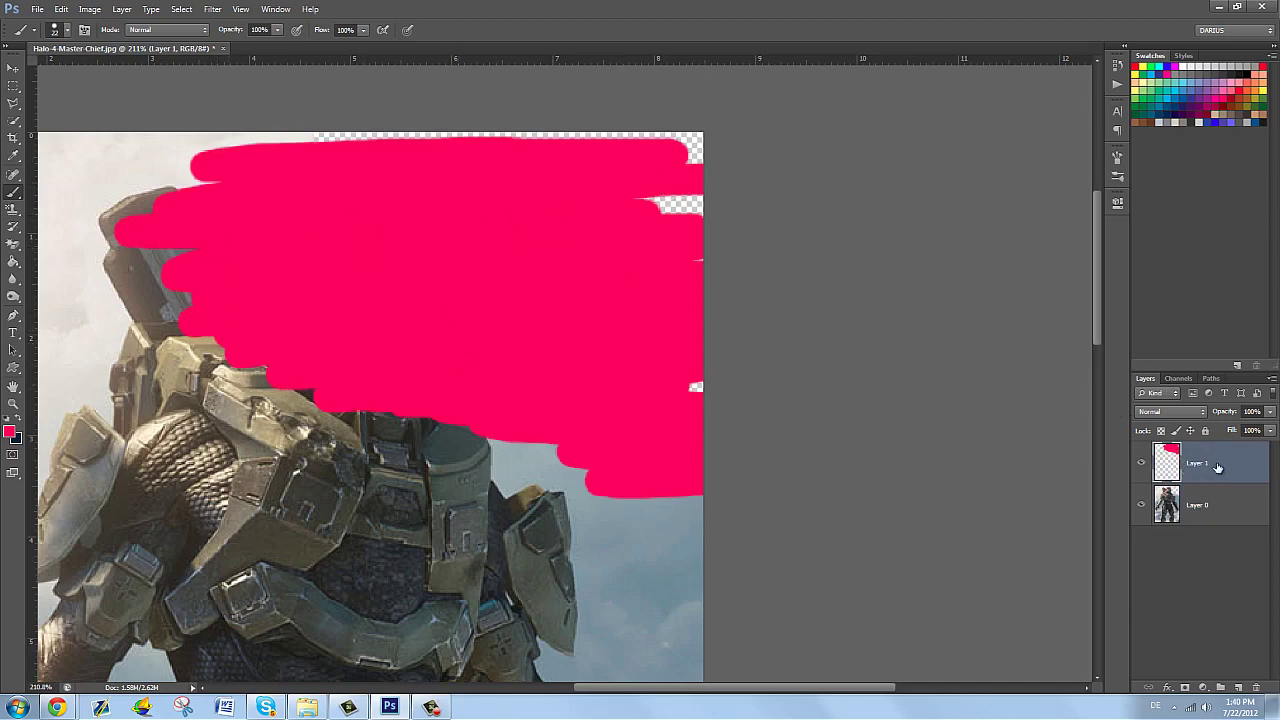
mouse_move(1218, 456)
mouse_down()
mouse_move(1216, 510)
mouse_move(1221, 493)
mouse_up()
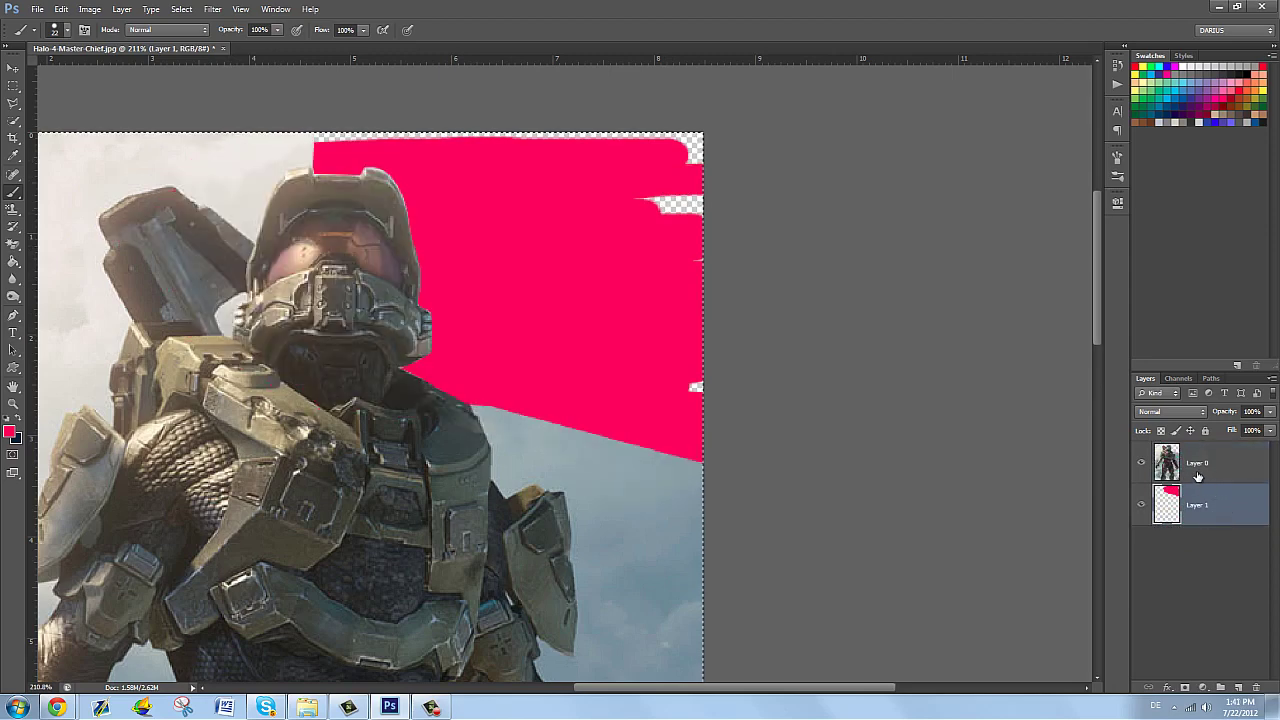
Clear the pinkish-red paint from Layer 1 and deselect the area
key(Delete)
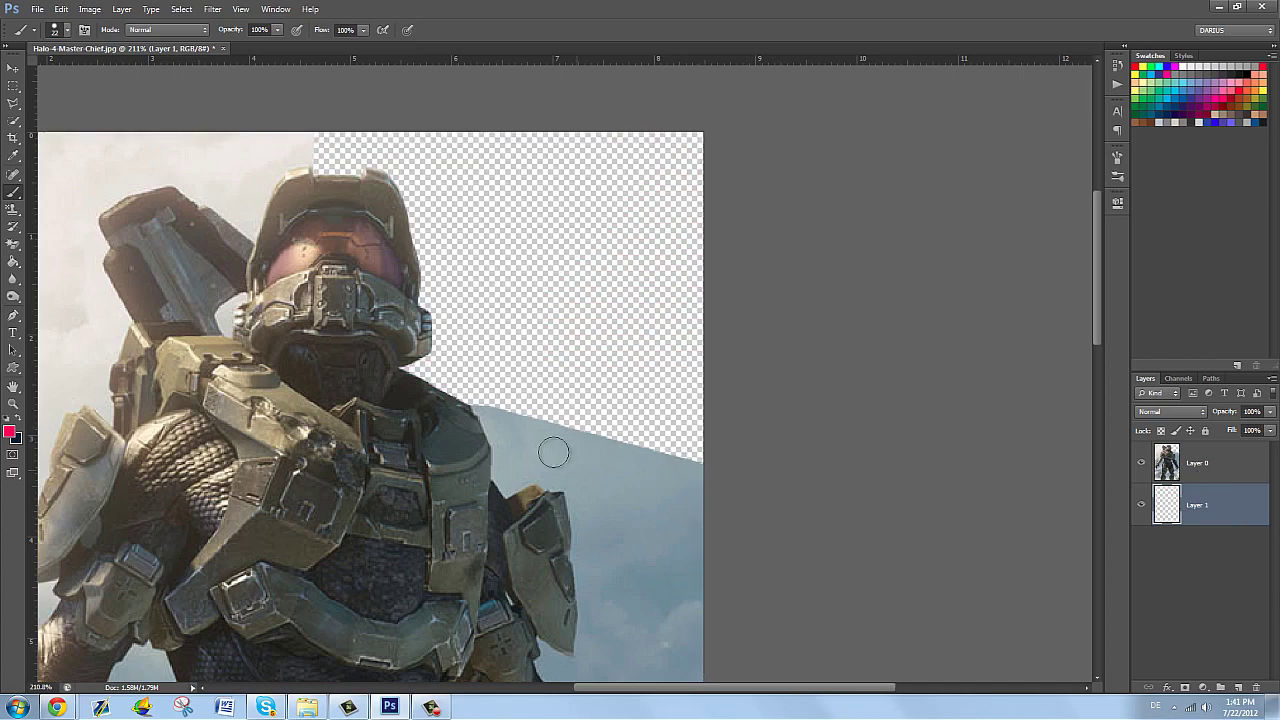
drag(614, 471, 652, 388)
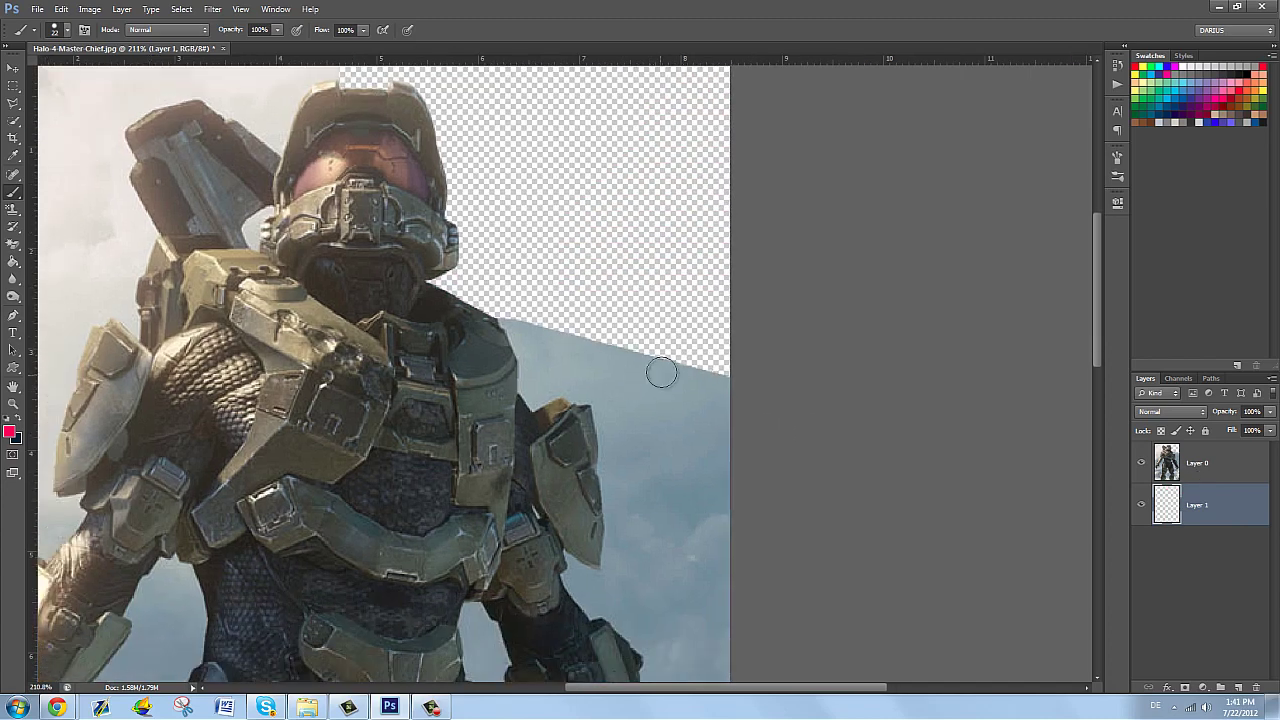
drag(523, 371, 574, 423)
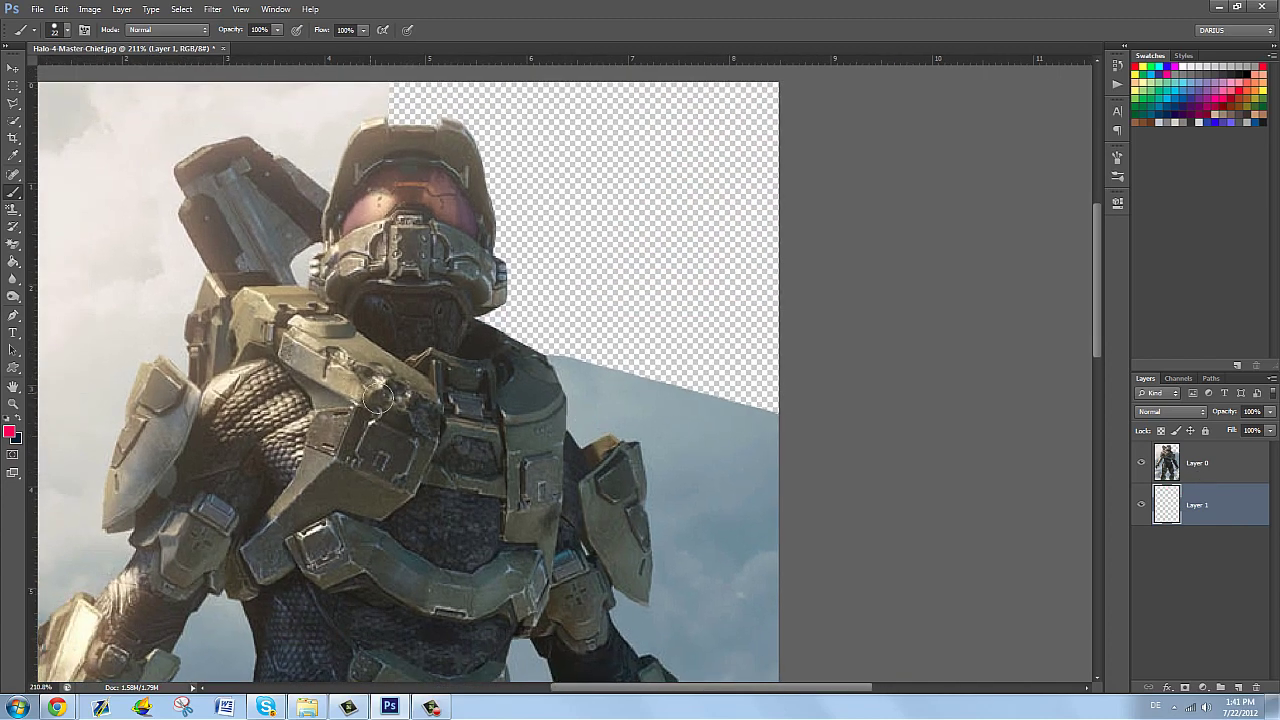
drag(494, 418, 501, 422)
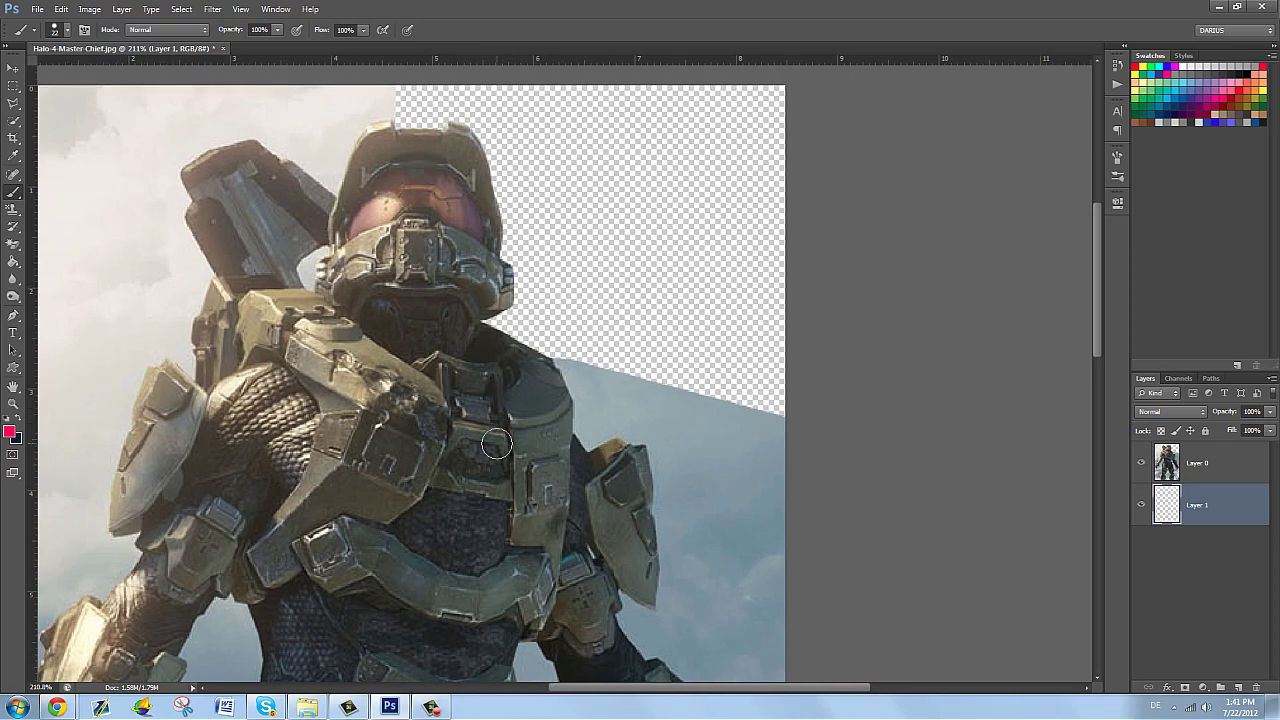
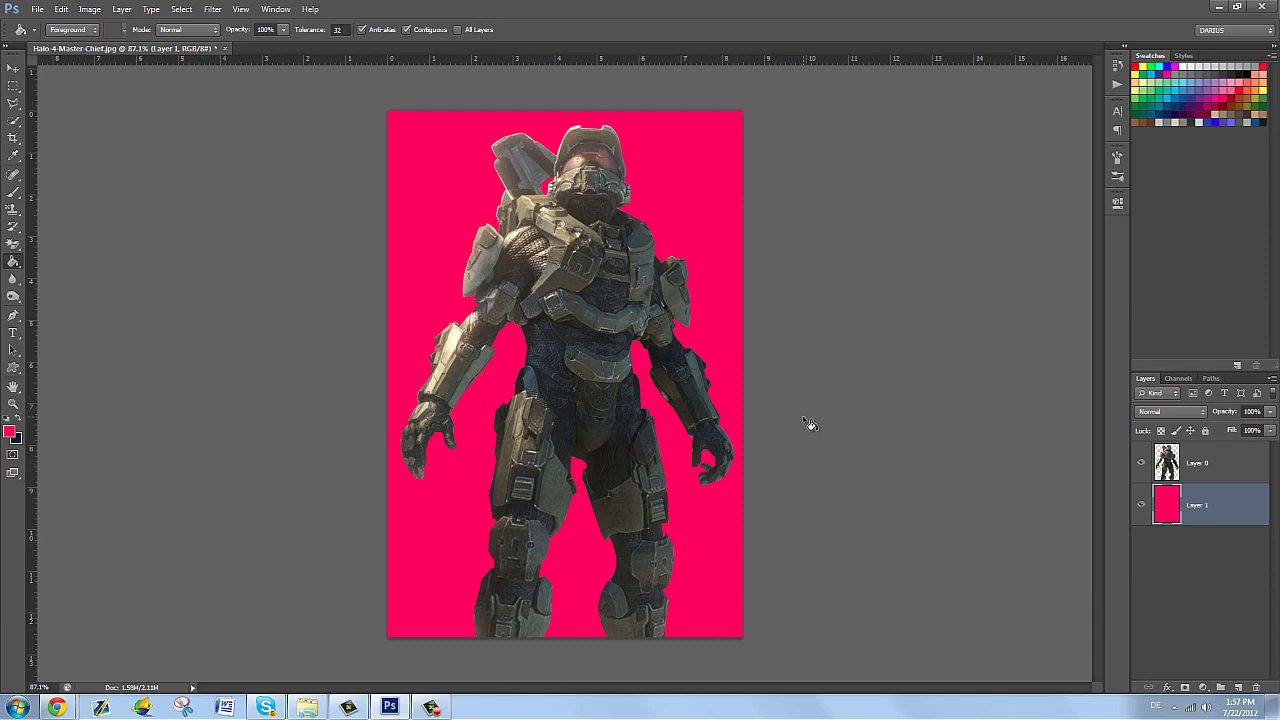
Add a Levels adjustment layer above Layer 0, set its white input level to 228 and adjust the midtones
click(1213, 472)
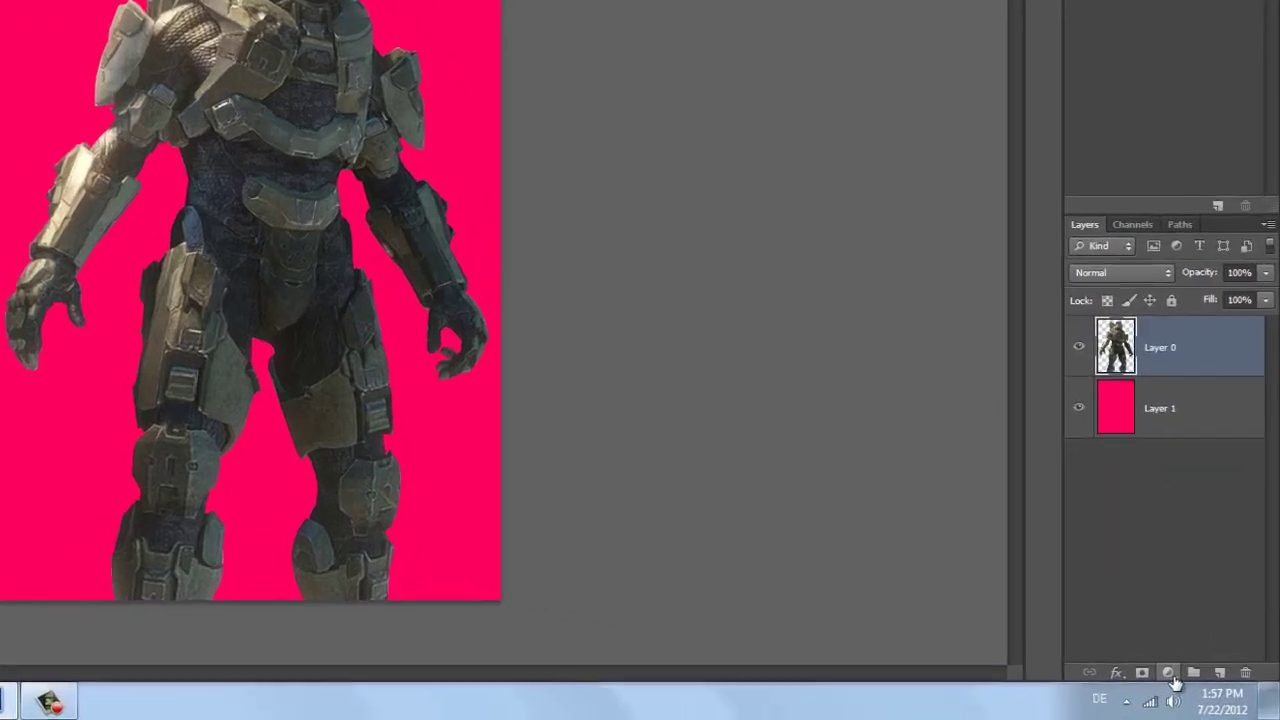
click(1204, 687)
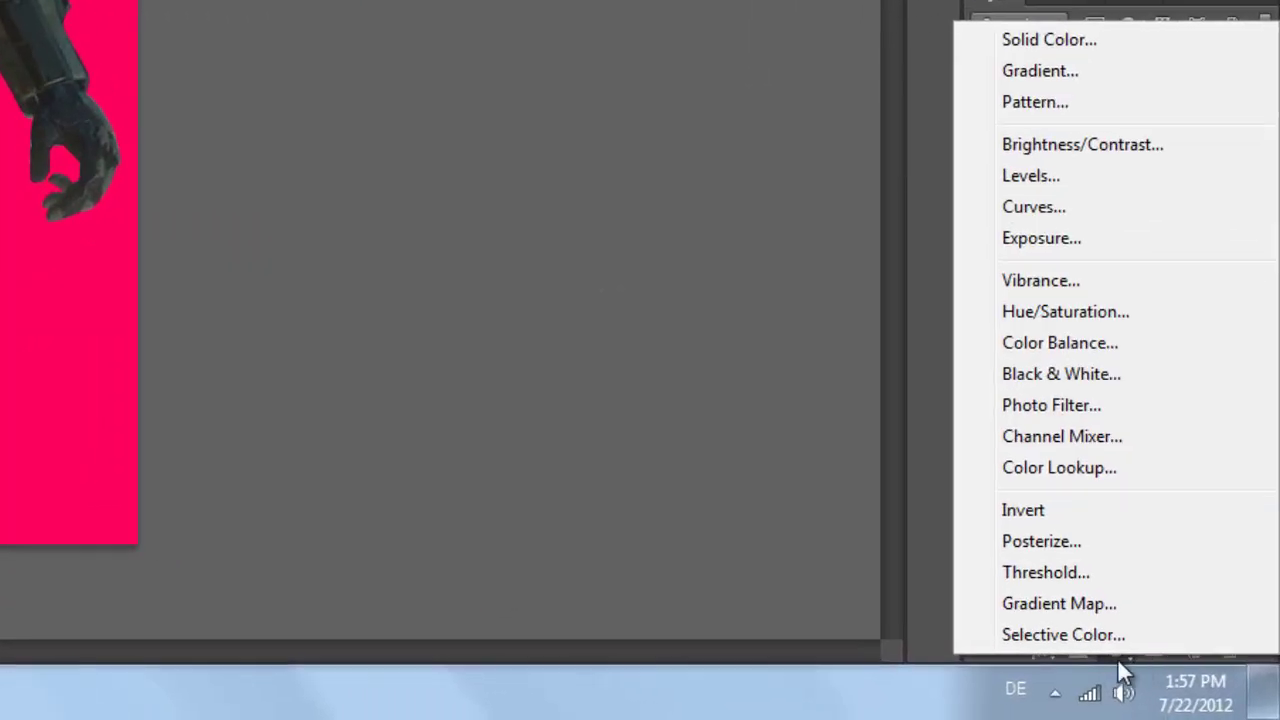
click(1127, 663)
click(1117, 656)
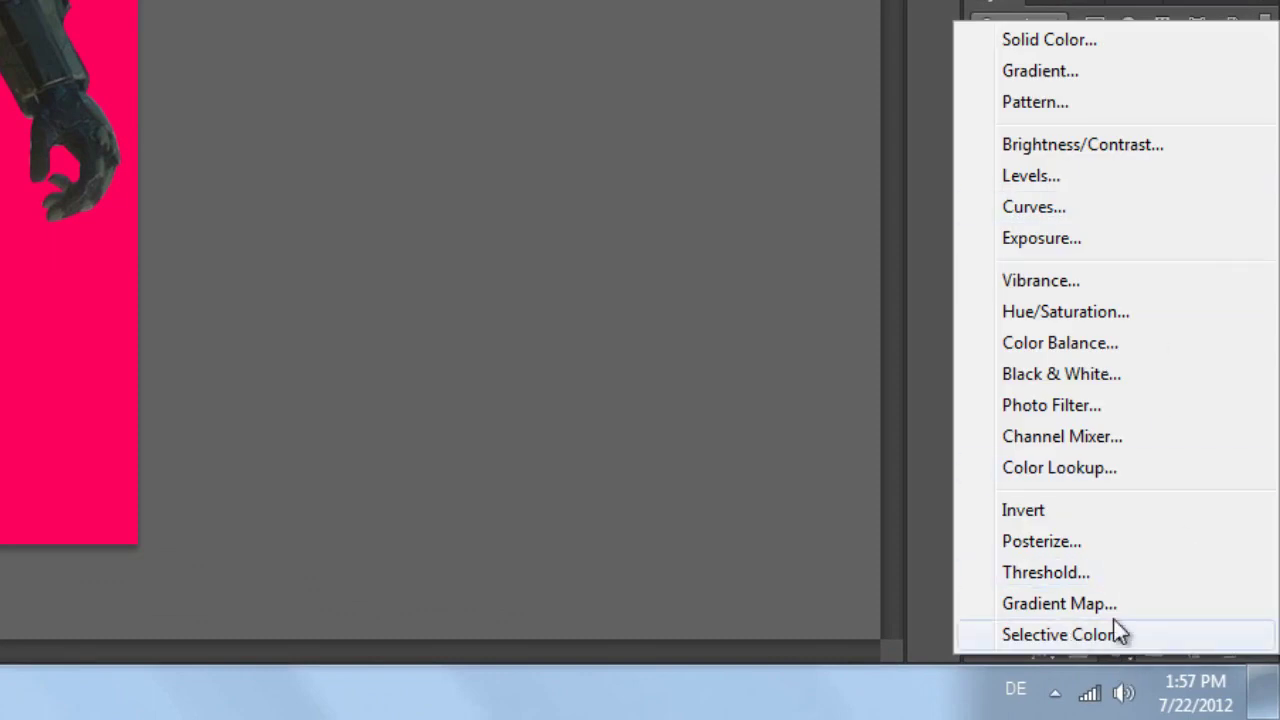
click(1094, 180)
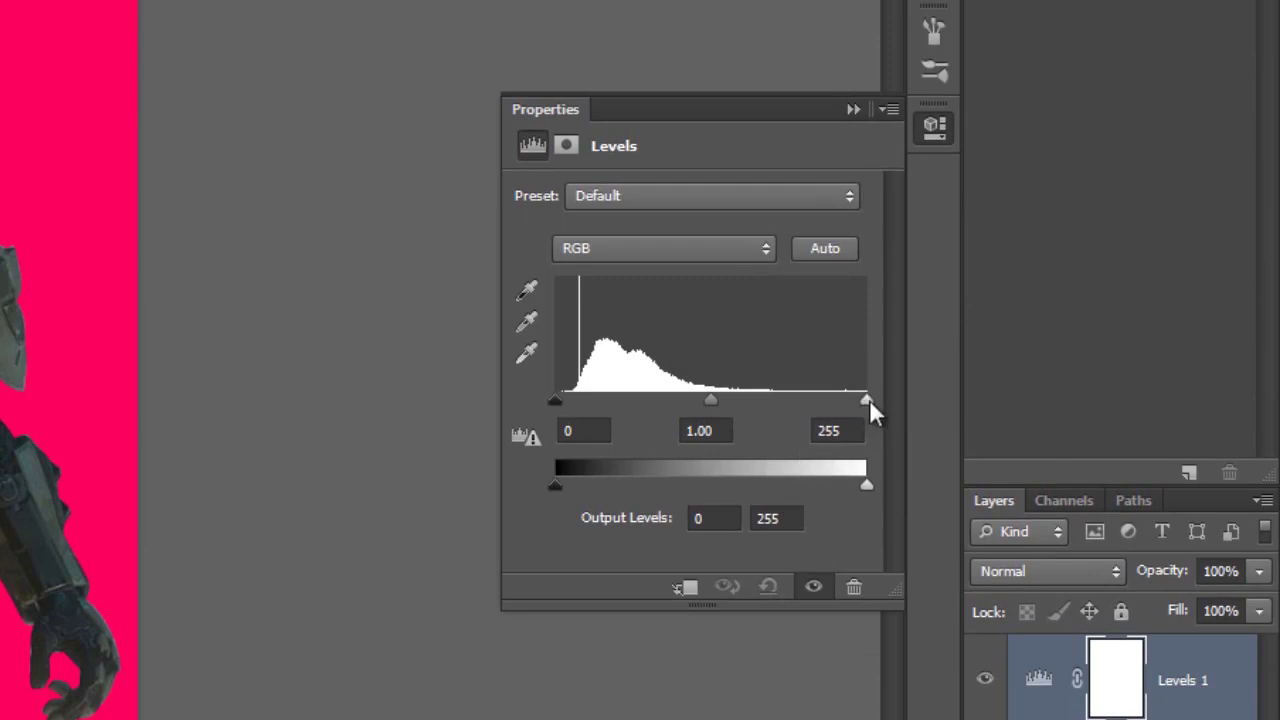
drag(866, 403, 833, 402)
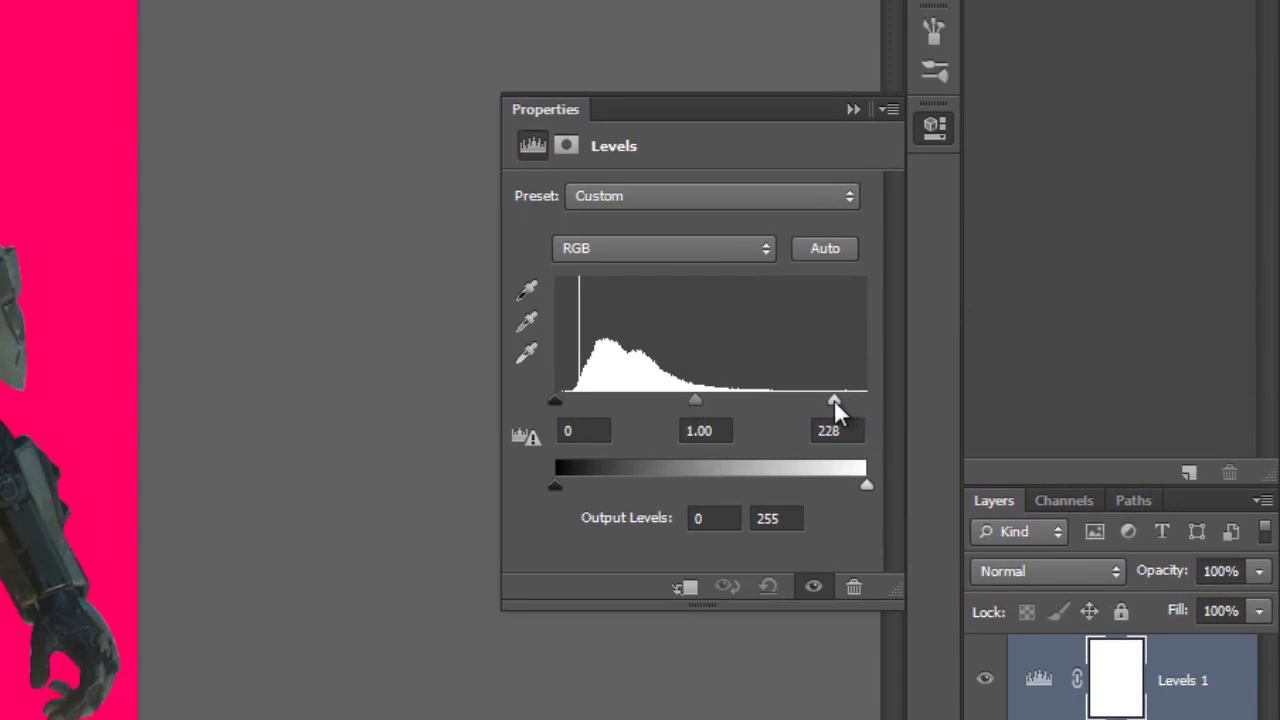
drag(692, 402, 708, 412)
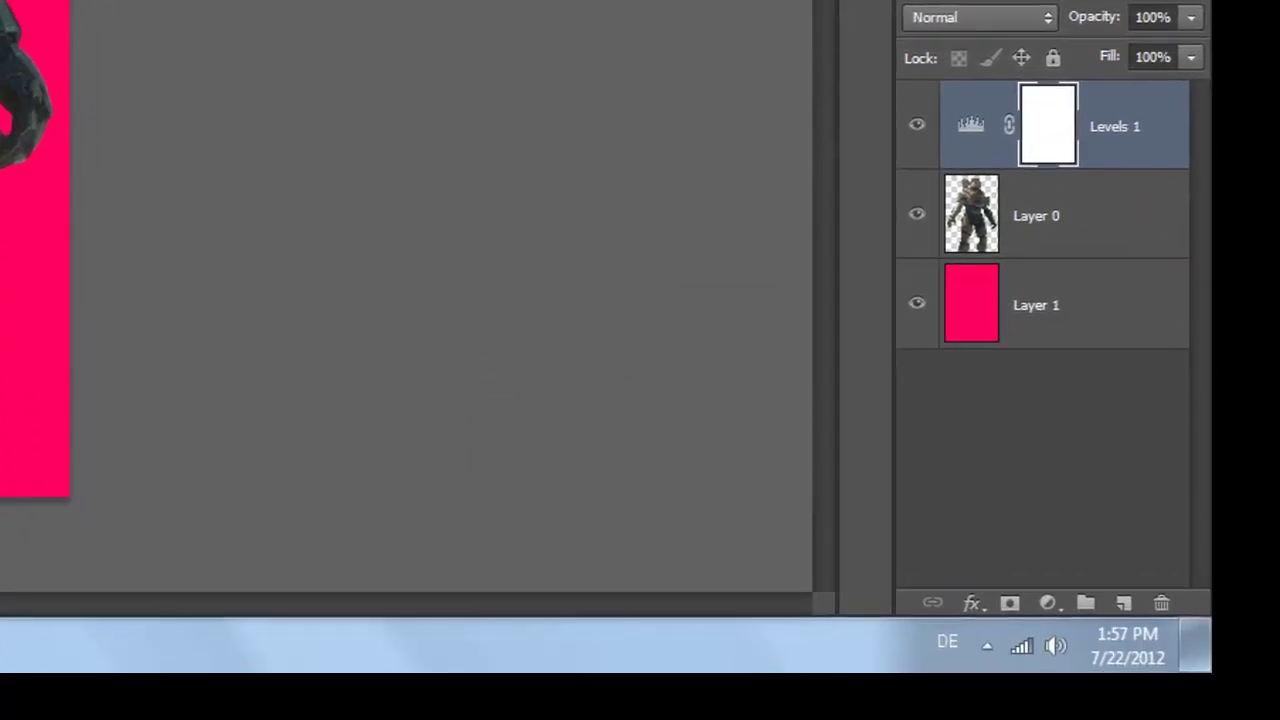
Merge the Levels adjustment down into Layer 0 and delete the pink Layer 1
right_click(1130, 122)
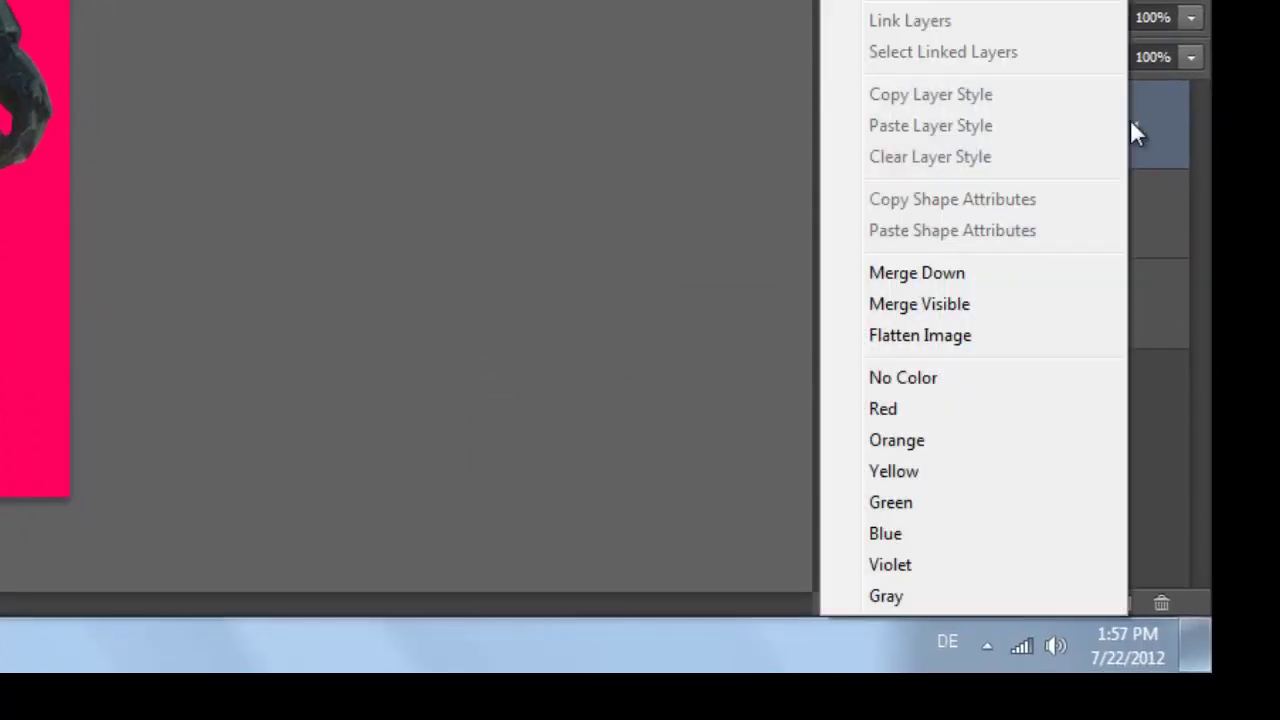
click(990, 273)
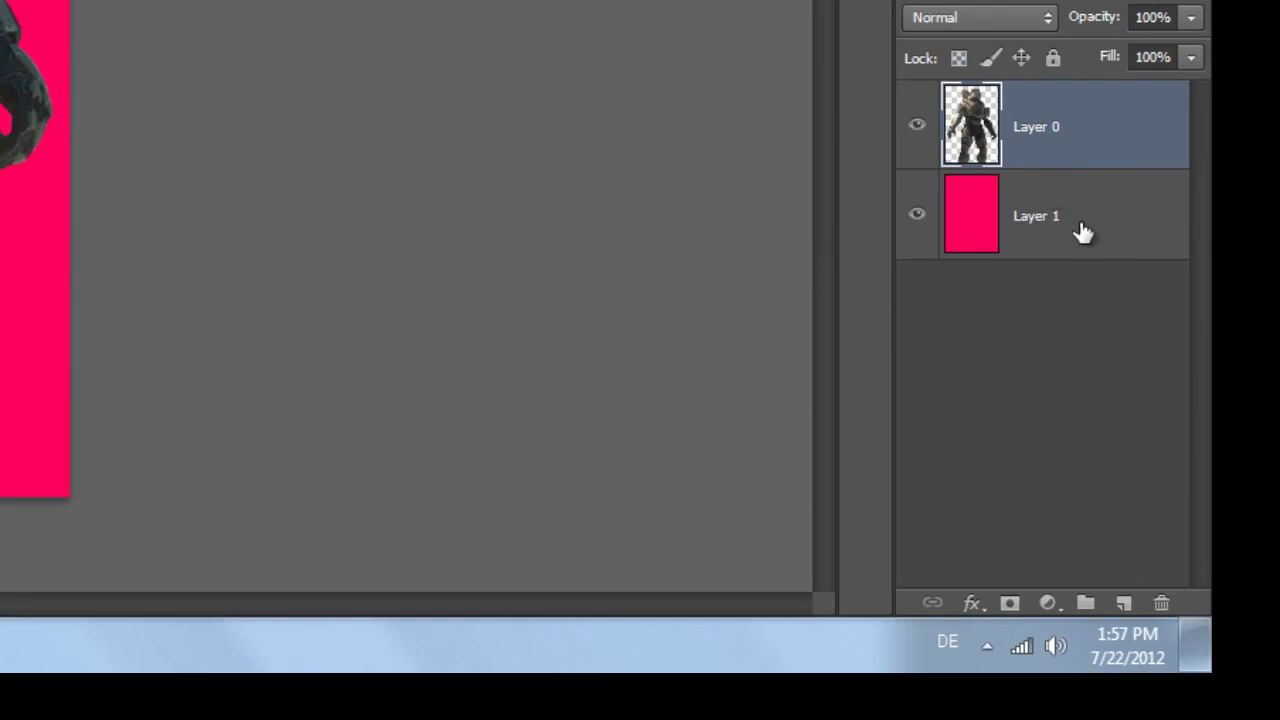
click(1082, 231)
key(Delete)
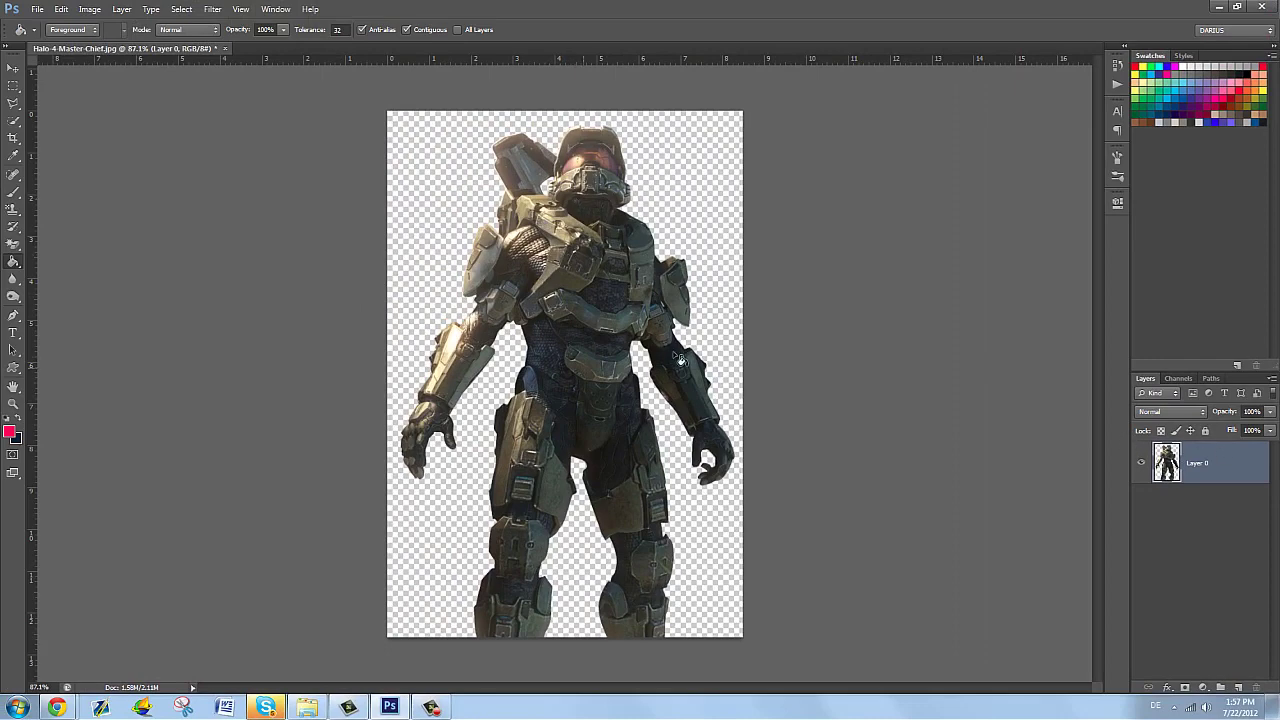
Inspect the cut-out figure at actual pixel size and as a whole against the transparent background
click(13, 403)
click(343, 29)
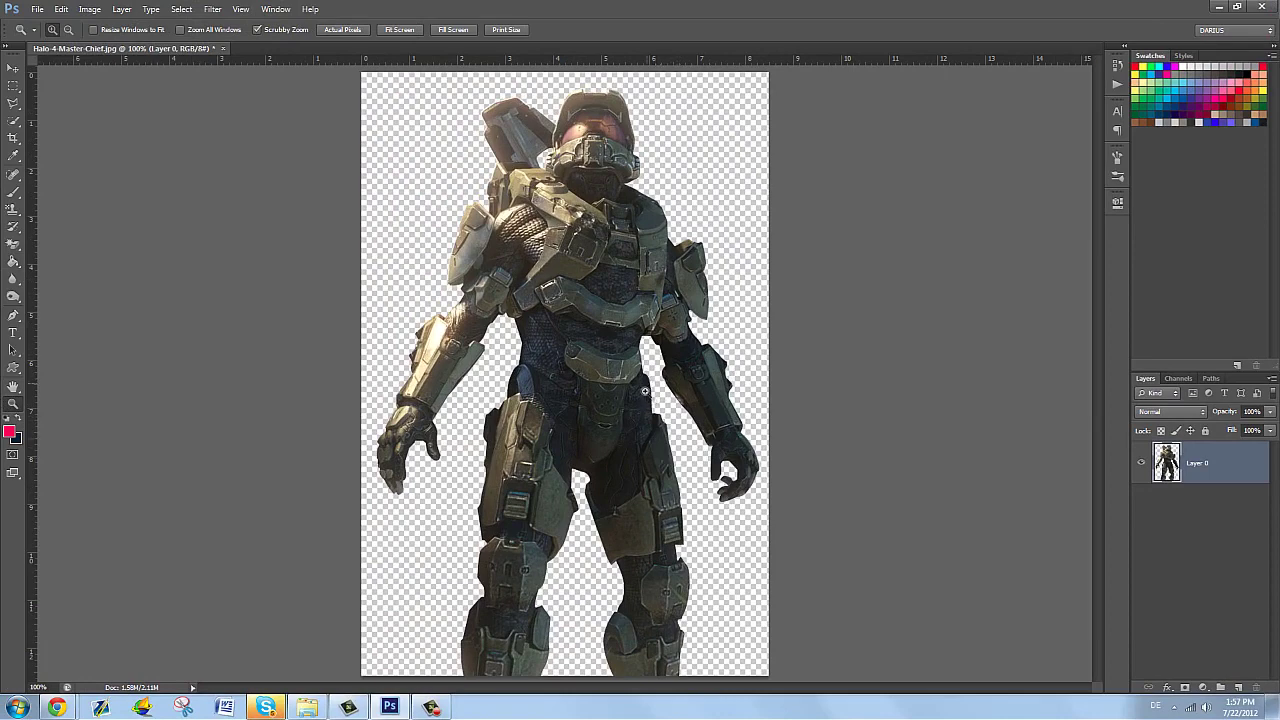
alt+click(659, 400)
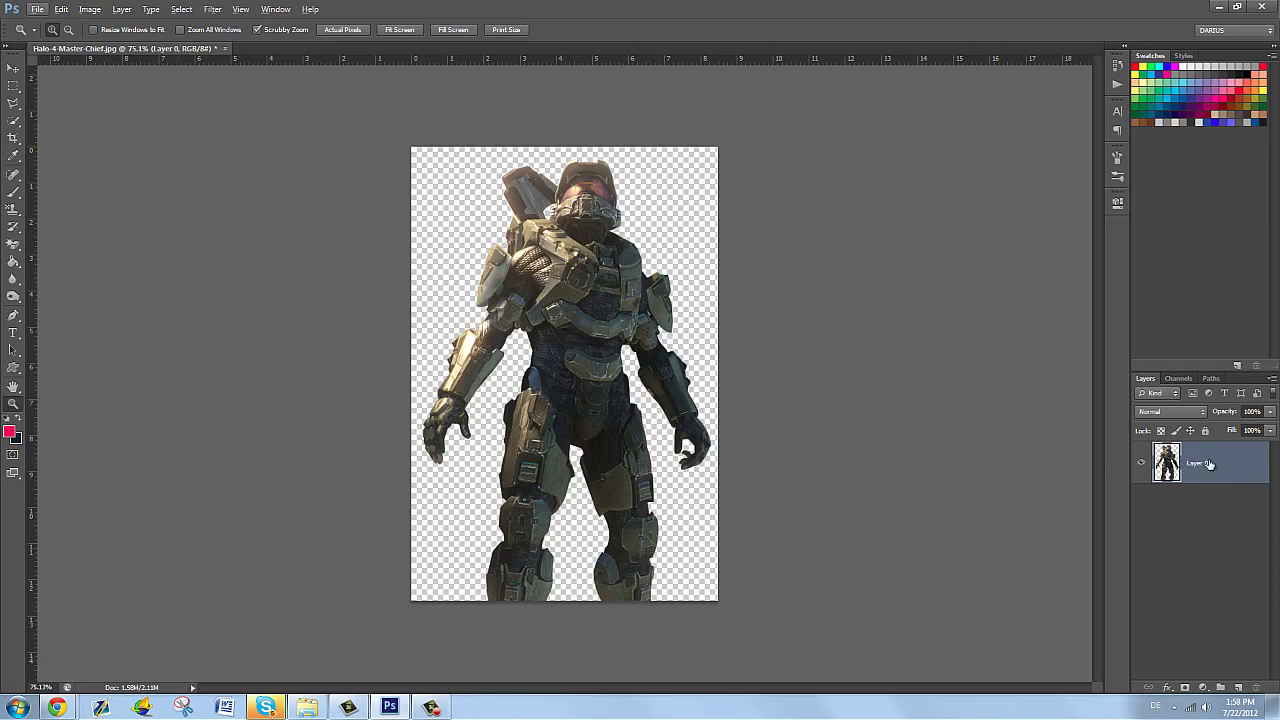
key(Right)
key(Right)
key(Left)
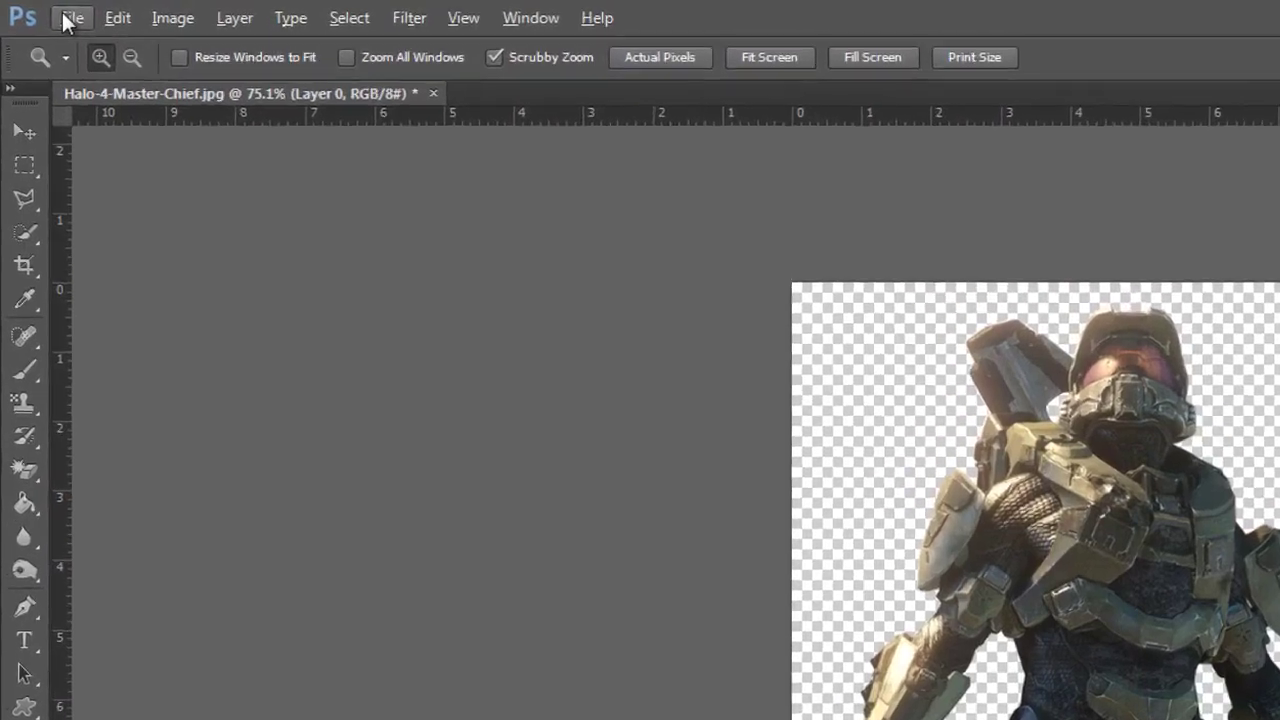
Save a PNG copy as Halo-4-Master-Chief.png on the Desktop, using Smallest / Slow compression and the Interlaced option
click(36, 9)
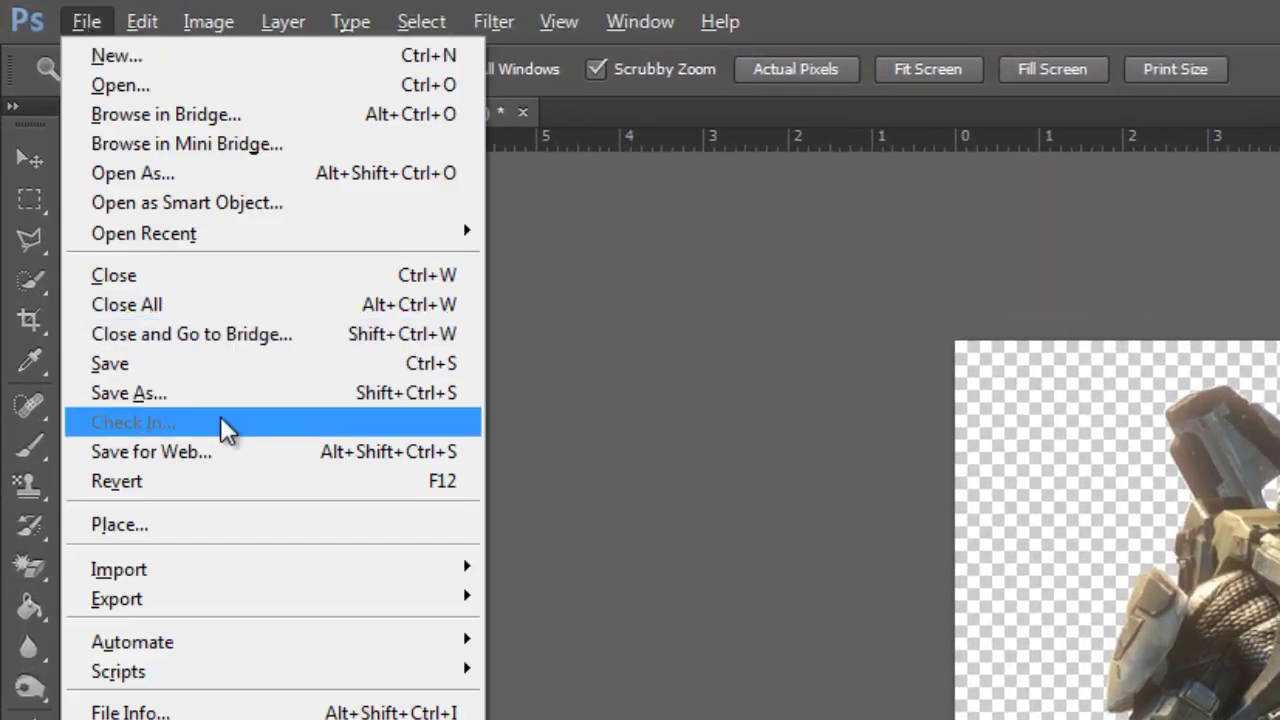
click(240, 397)
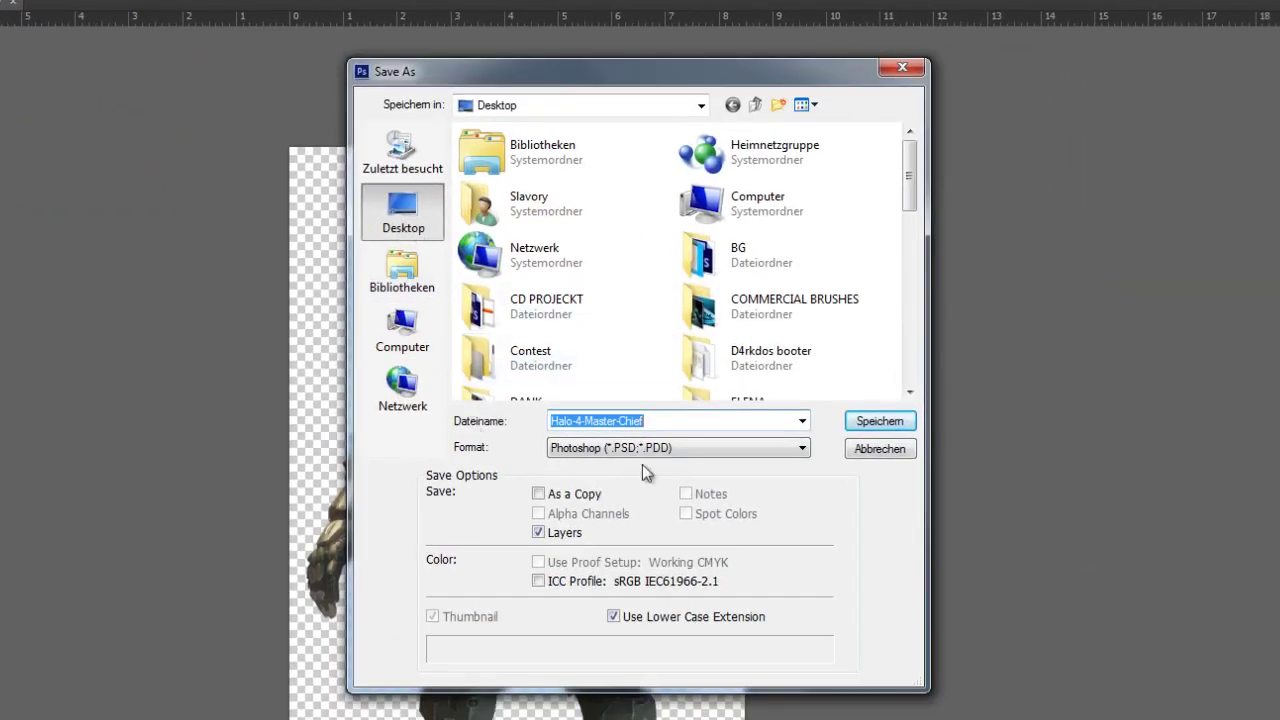
click(684, 449)
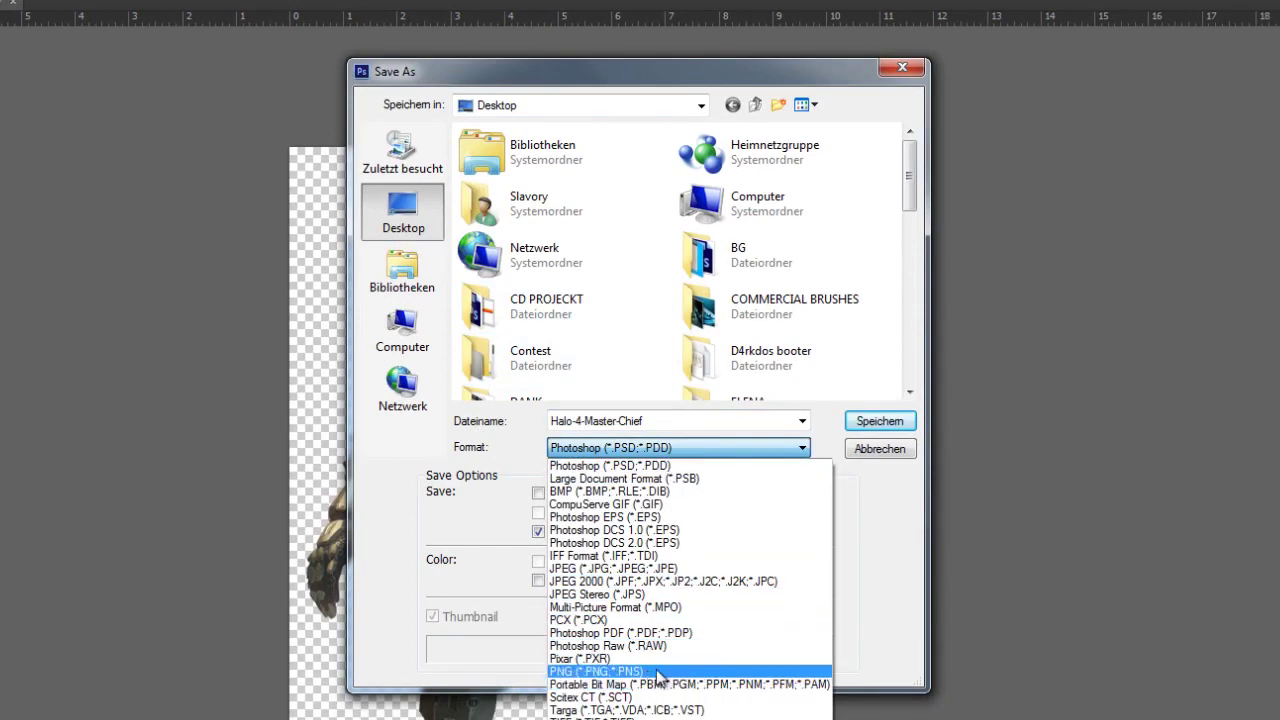
click(655, 672)
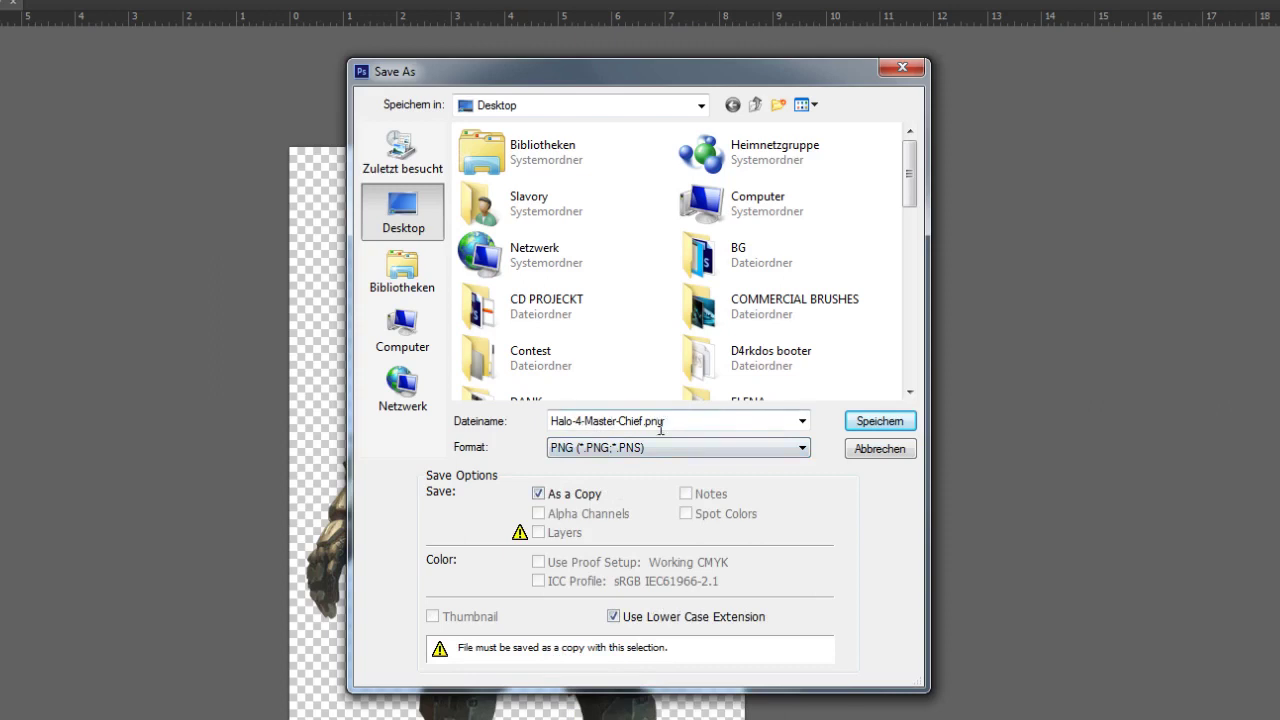
click(891, 425)
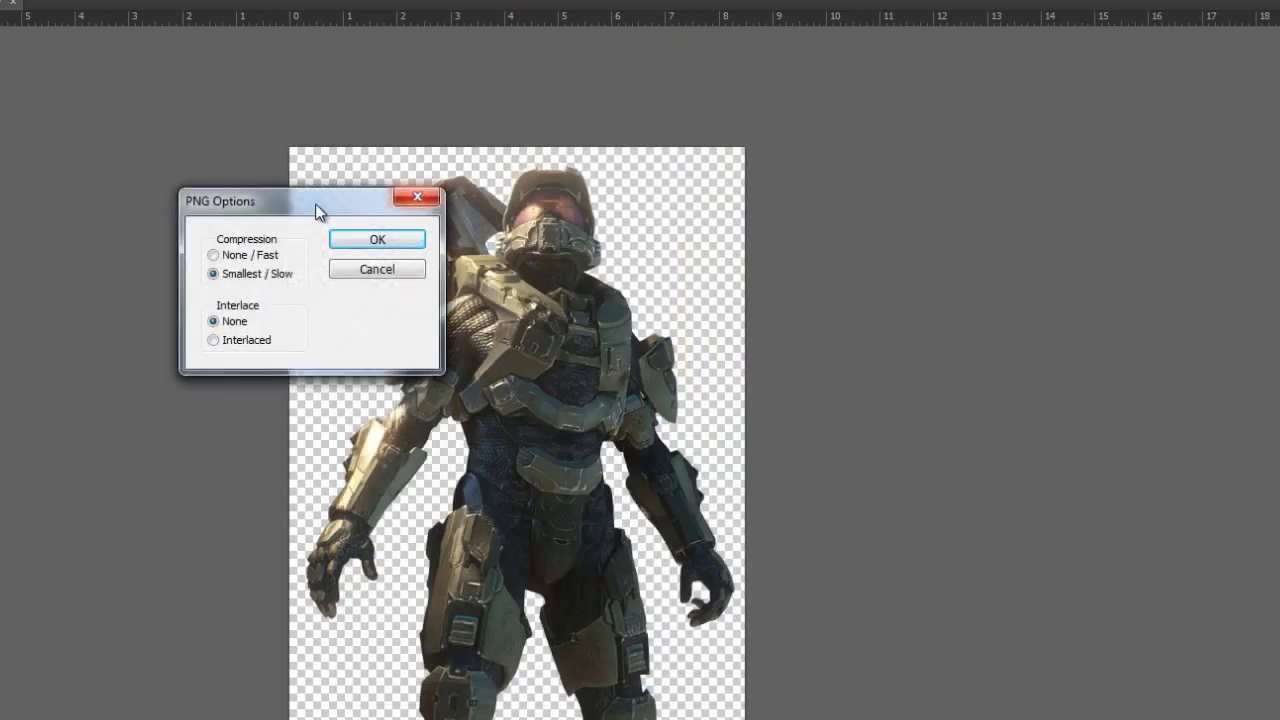
drag(318, 210, 985, 304)
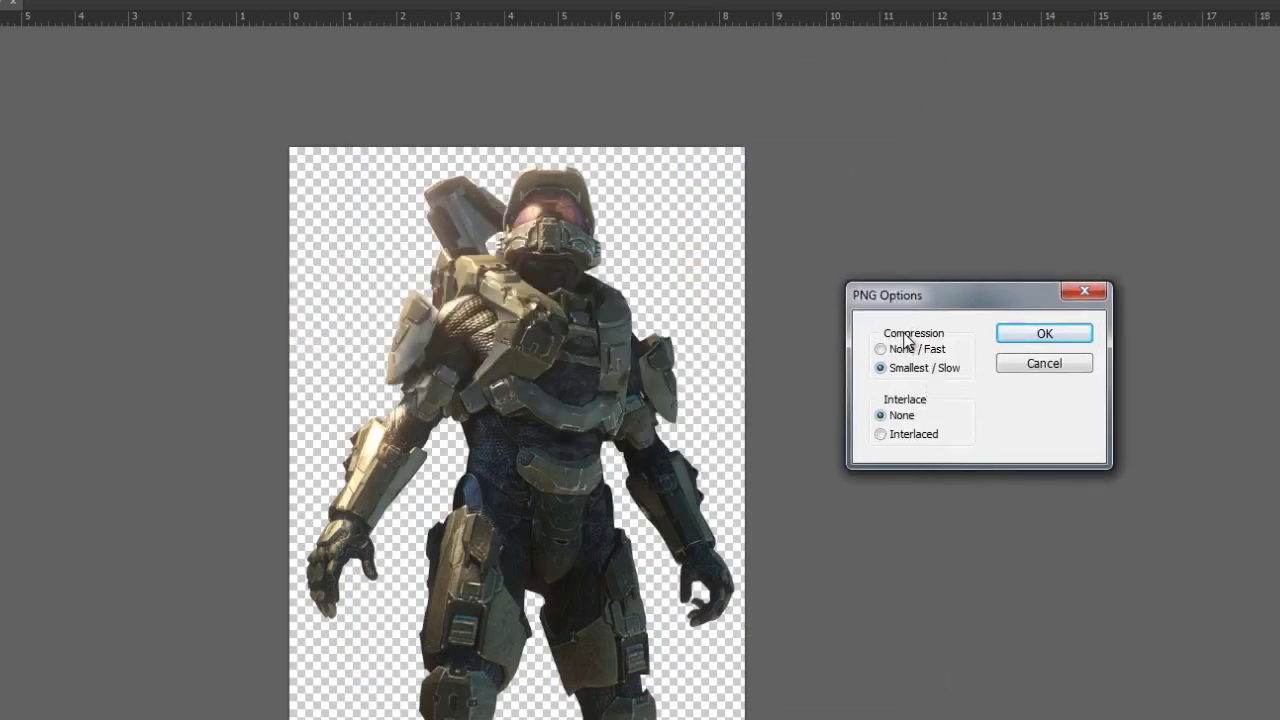
click(881, 434)
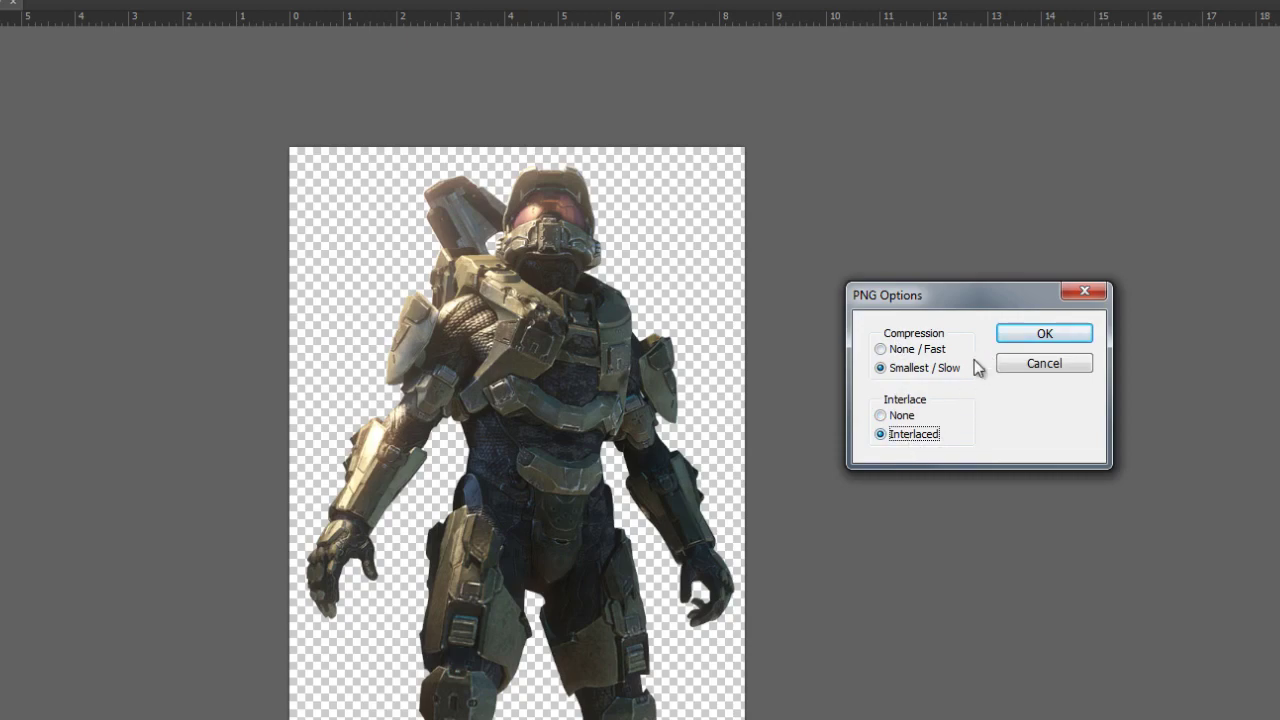
click(1029, 334)
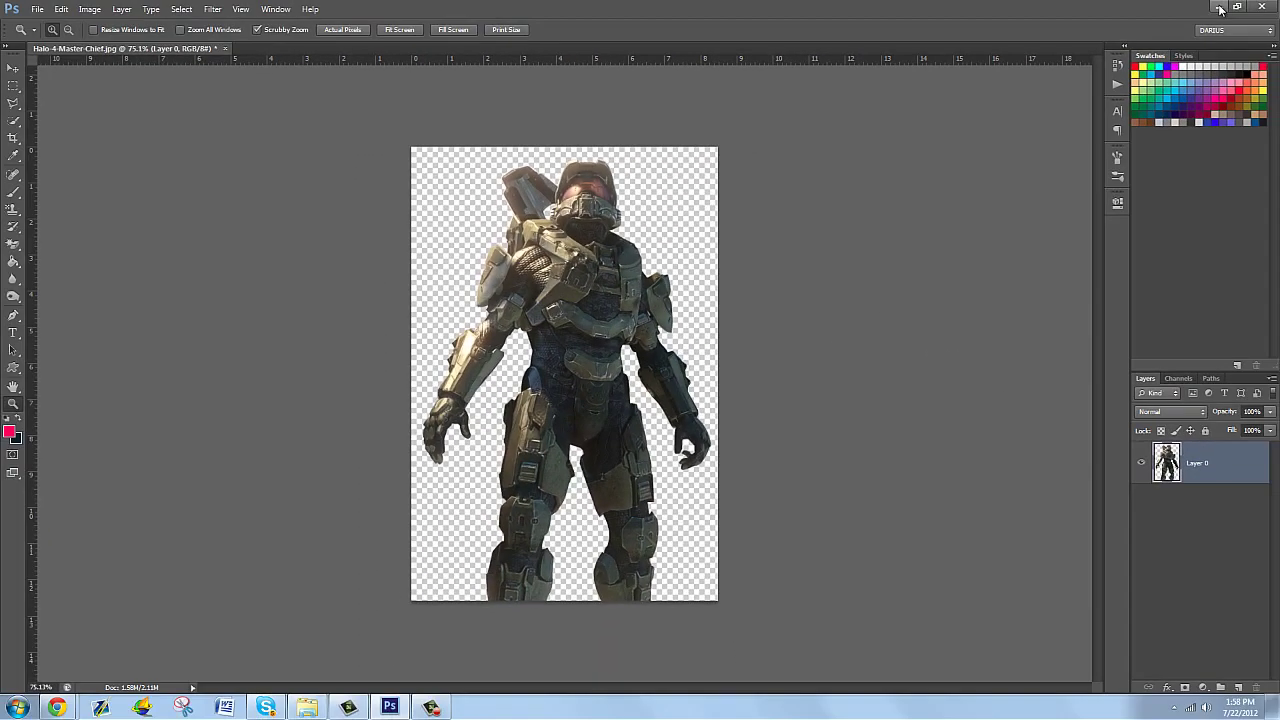
Check the exported Halo-4-Master-Chief PNG from the desktop in the image viewer, and close the viewer
click(1219, 8)
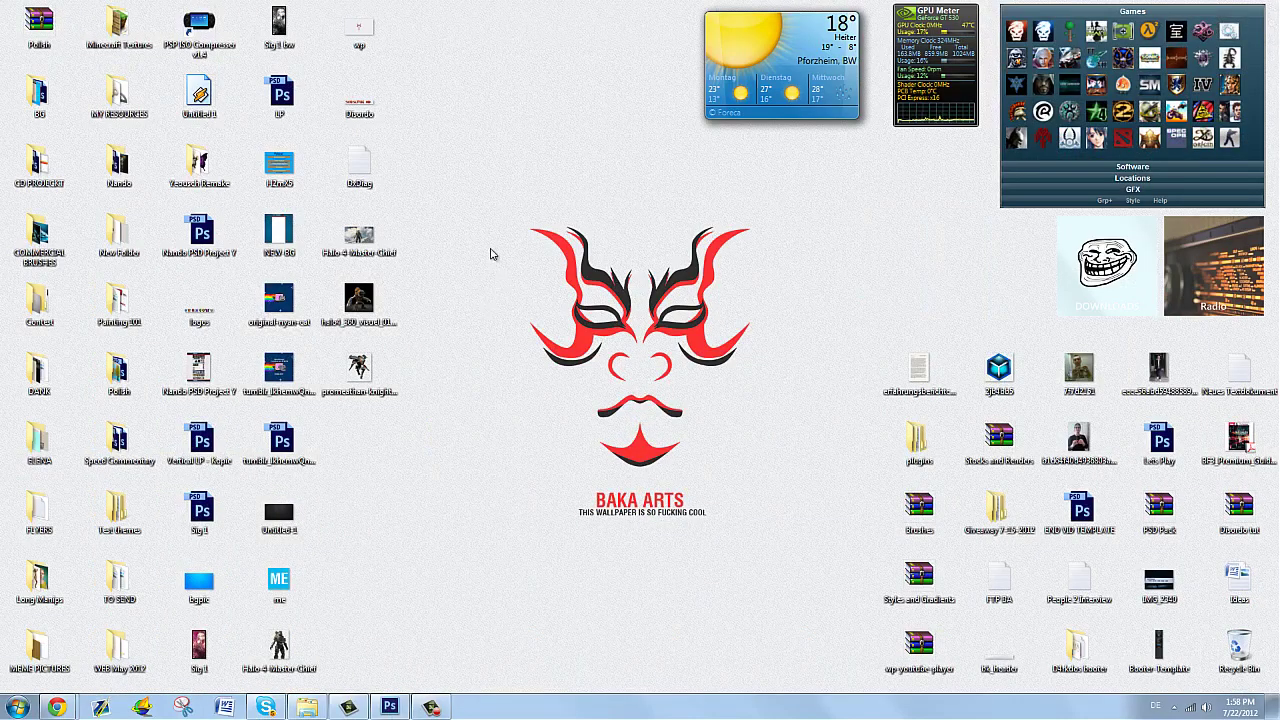
click(290, 640)
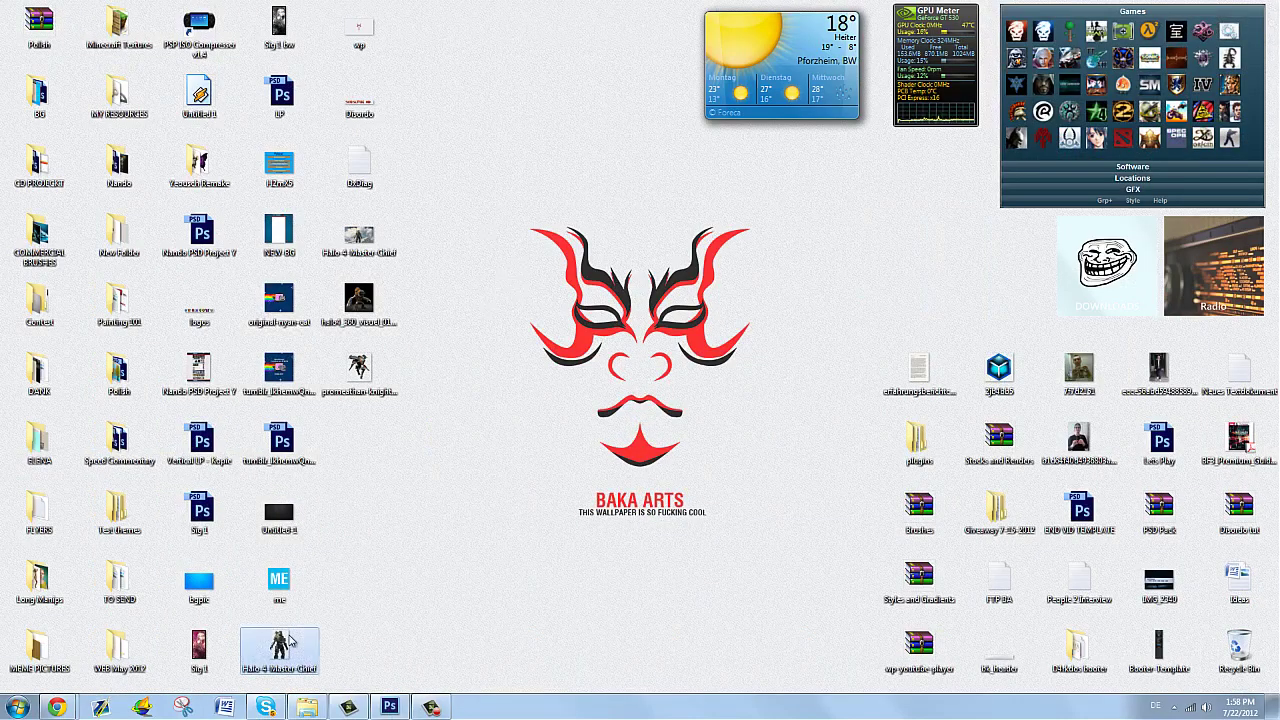
double_click(290, 640)
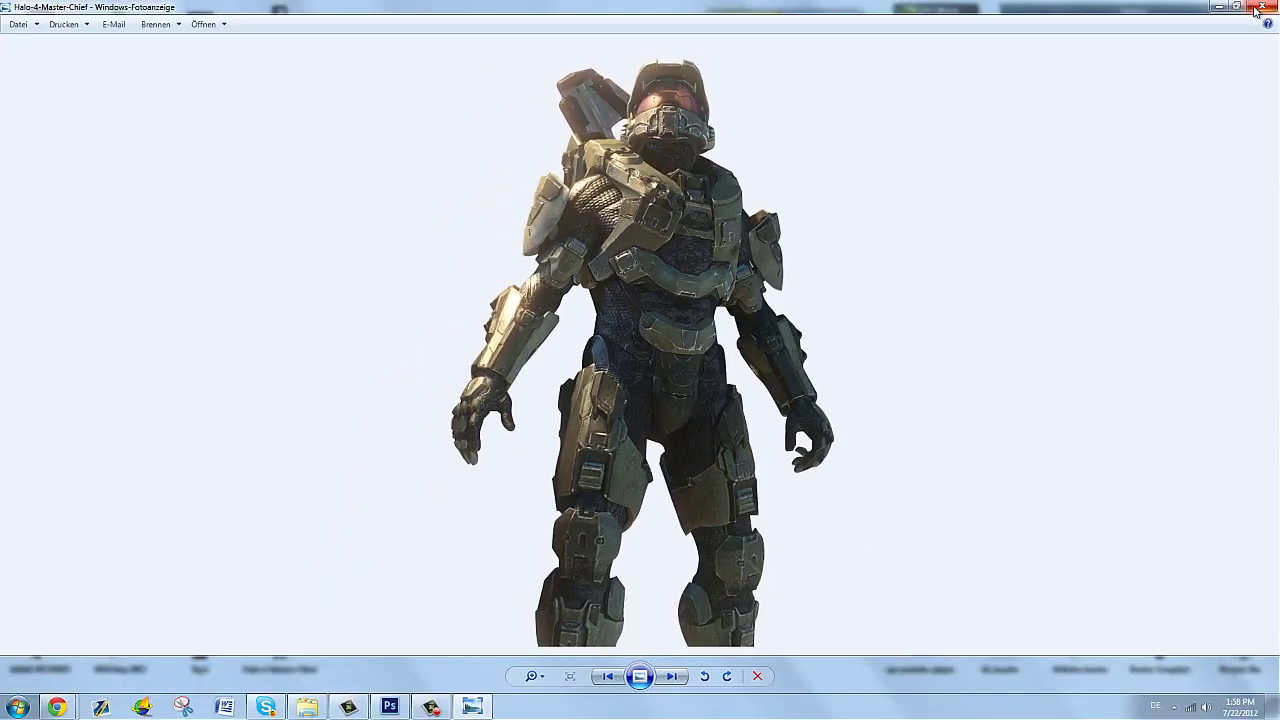
click(1260, 8)
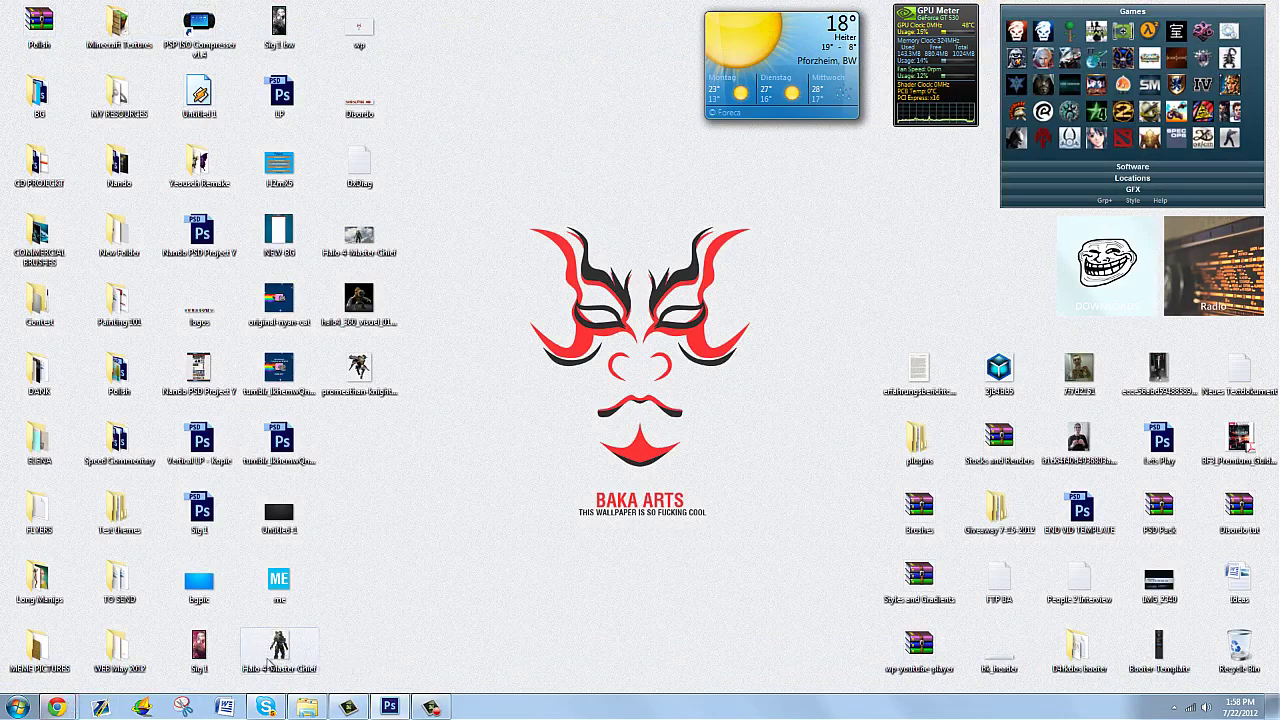
Switch to the Baka Renders site in Chrome, open its file upload page and choose the Game Renders album
mouse_move(64, 700)
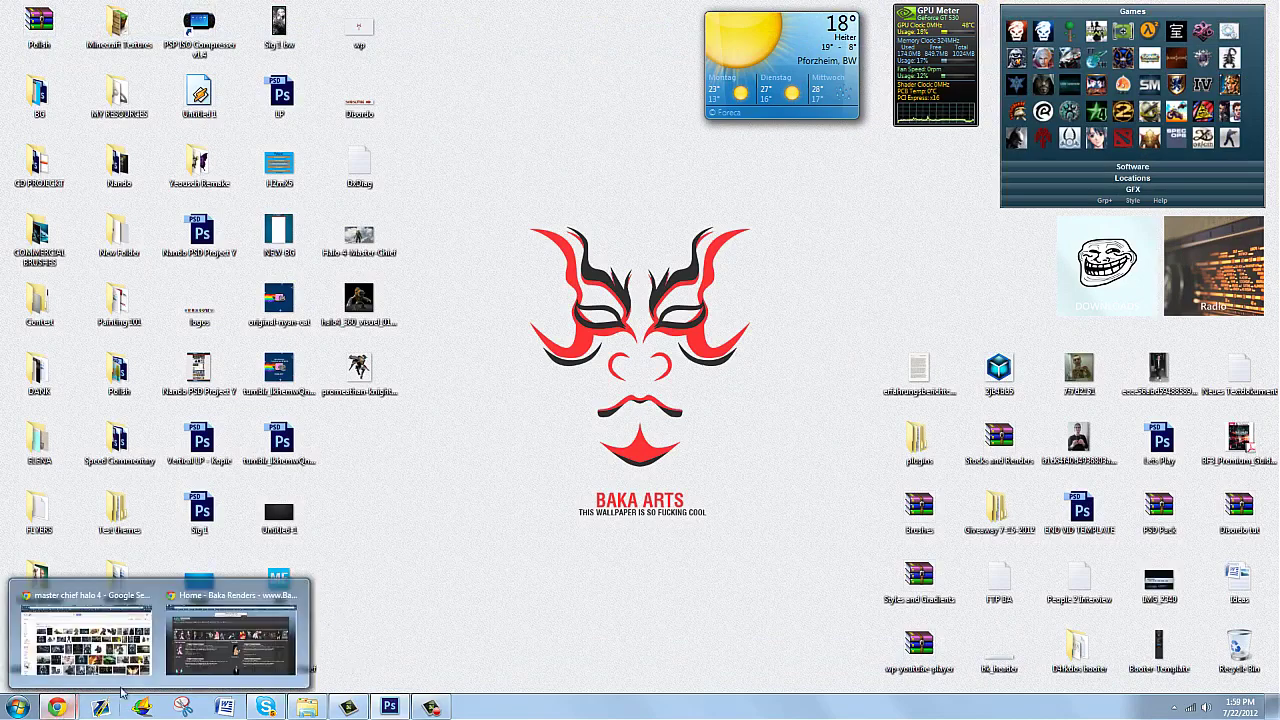
click(250, 642)
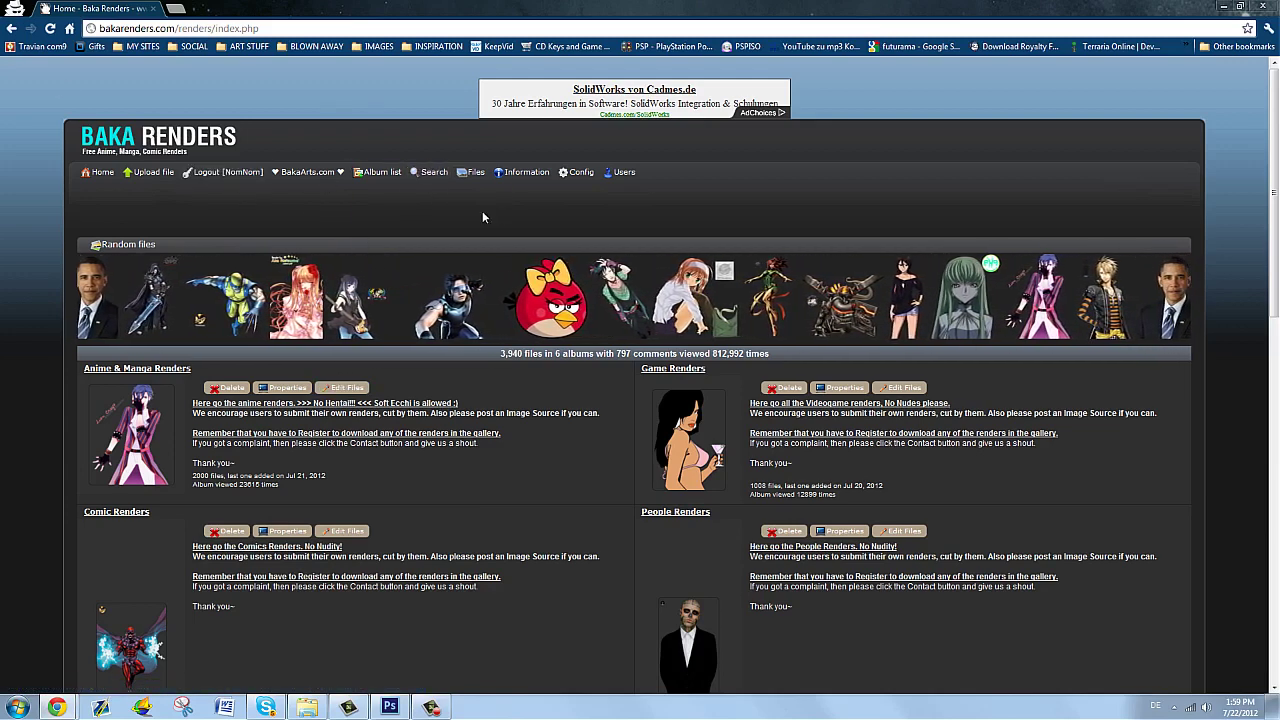
mouse_move(460, 184)
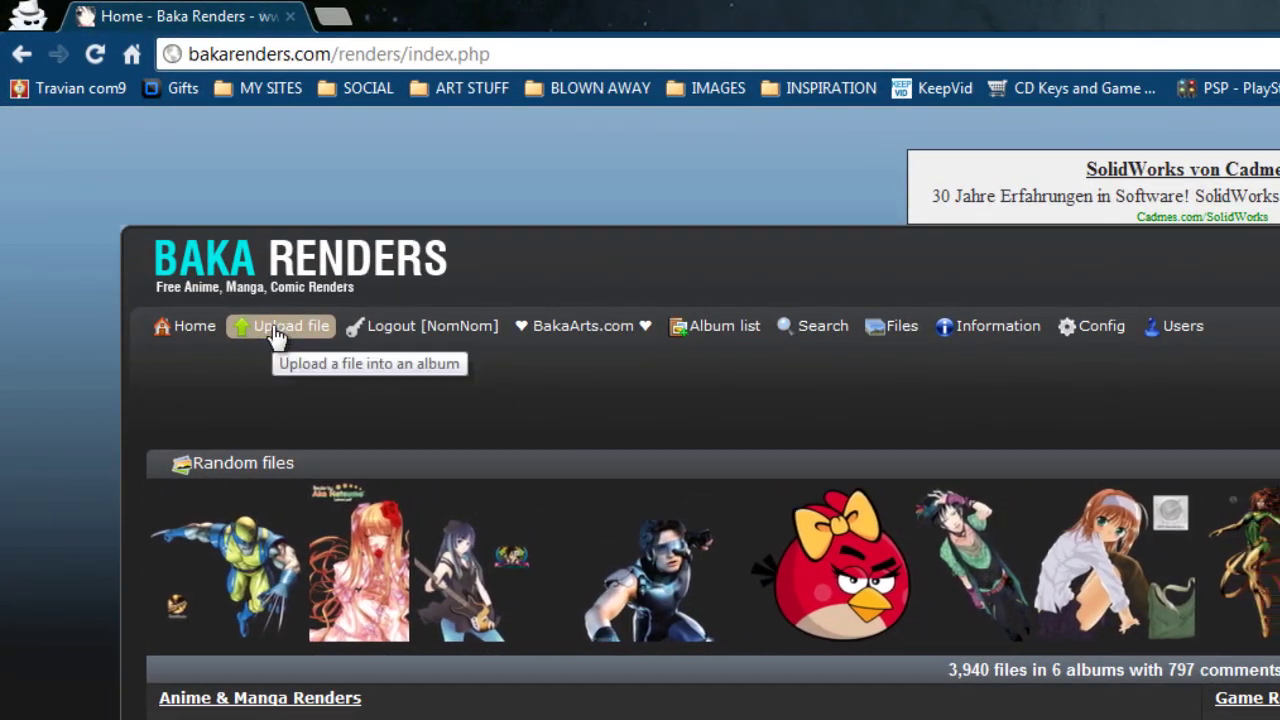
click(281, 336)
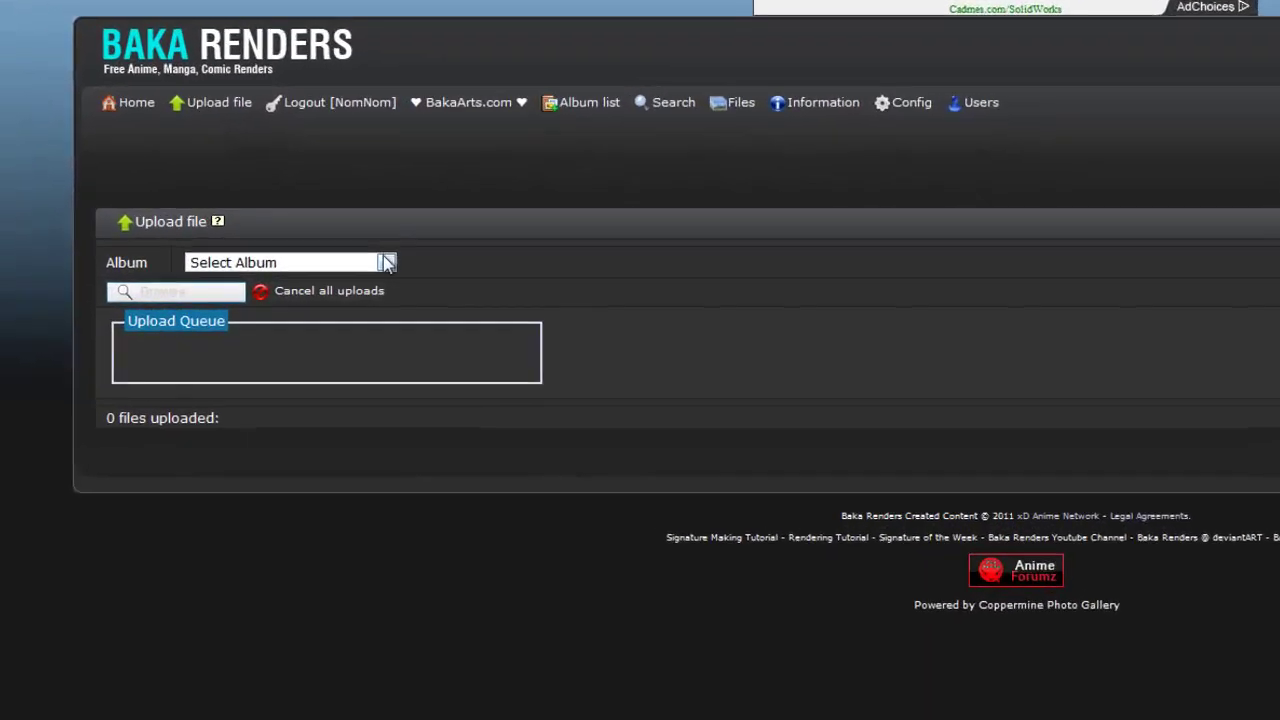
click(257, 271)
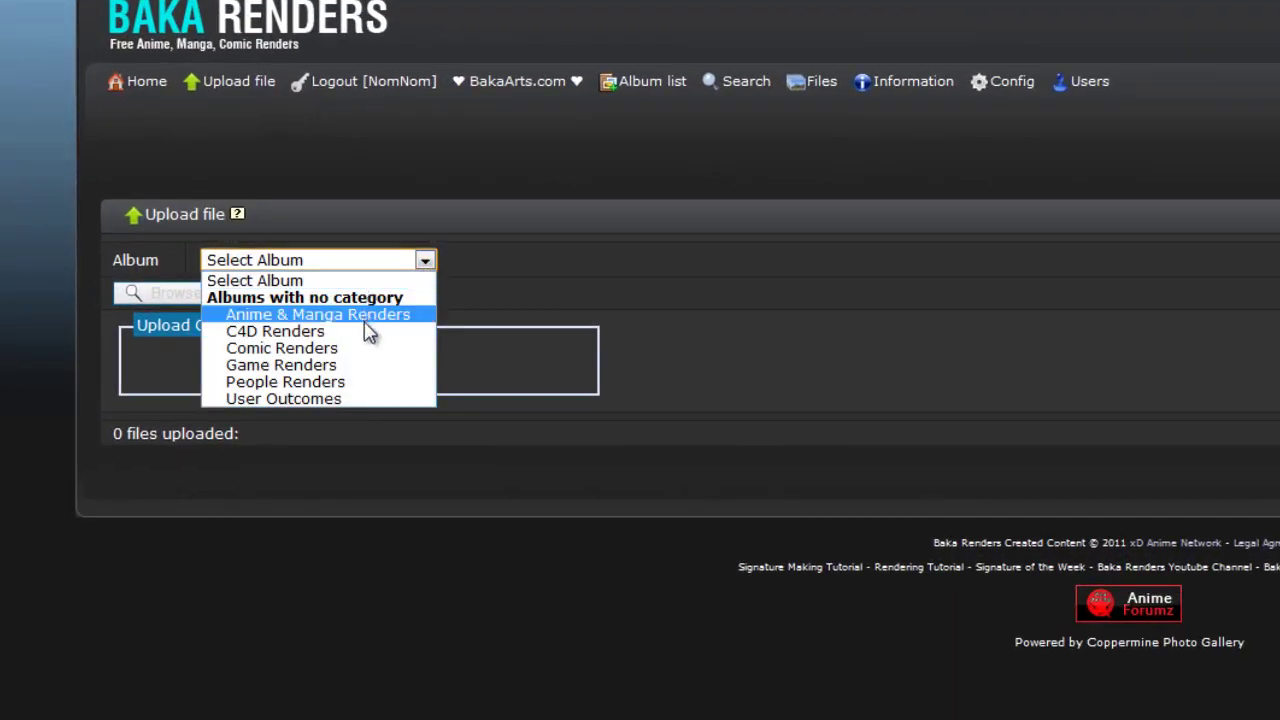
click(380, 367)
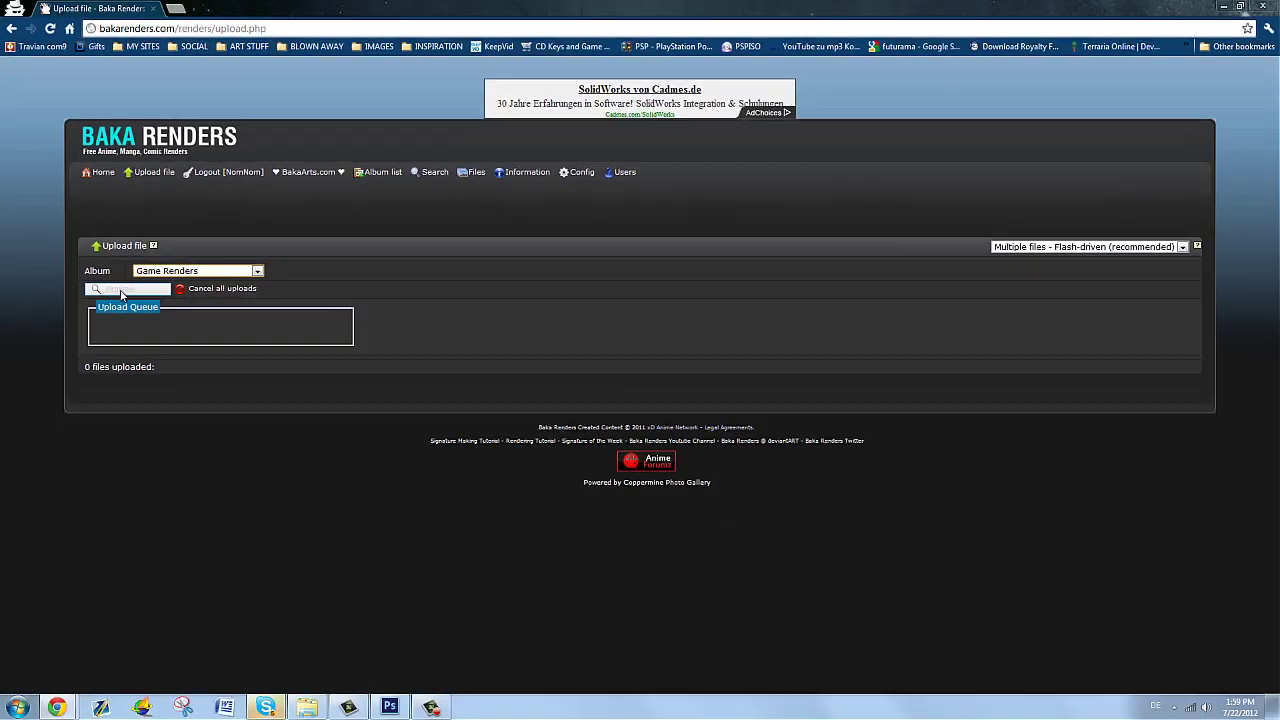
Upload the Halo-4-Master-Chief PNG from the Desktop and continue to the page for editing its file details
click(128, 290)
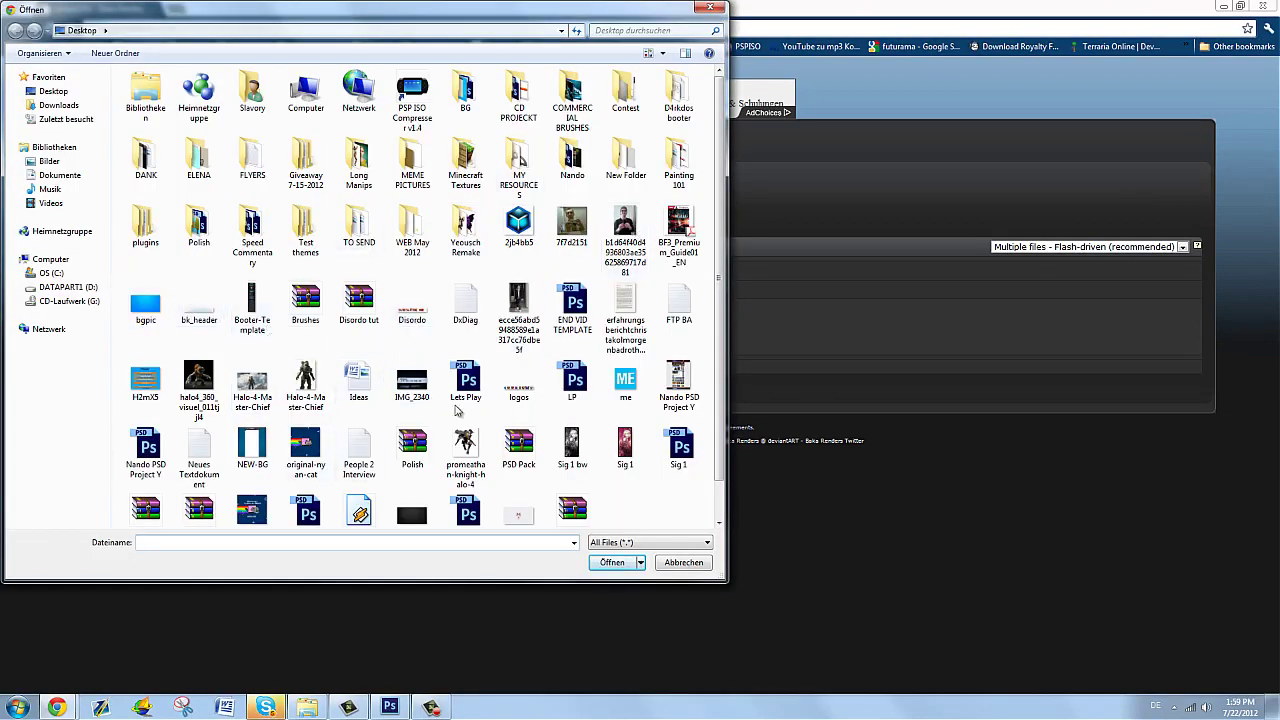
click(308, 380)
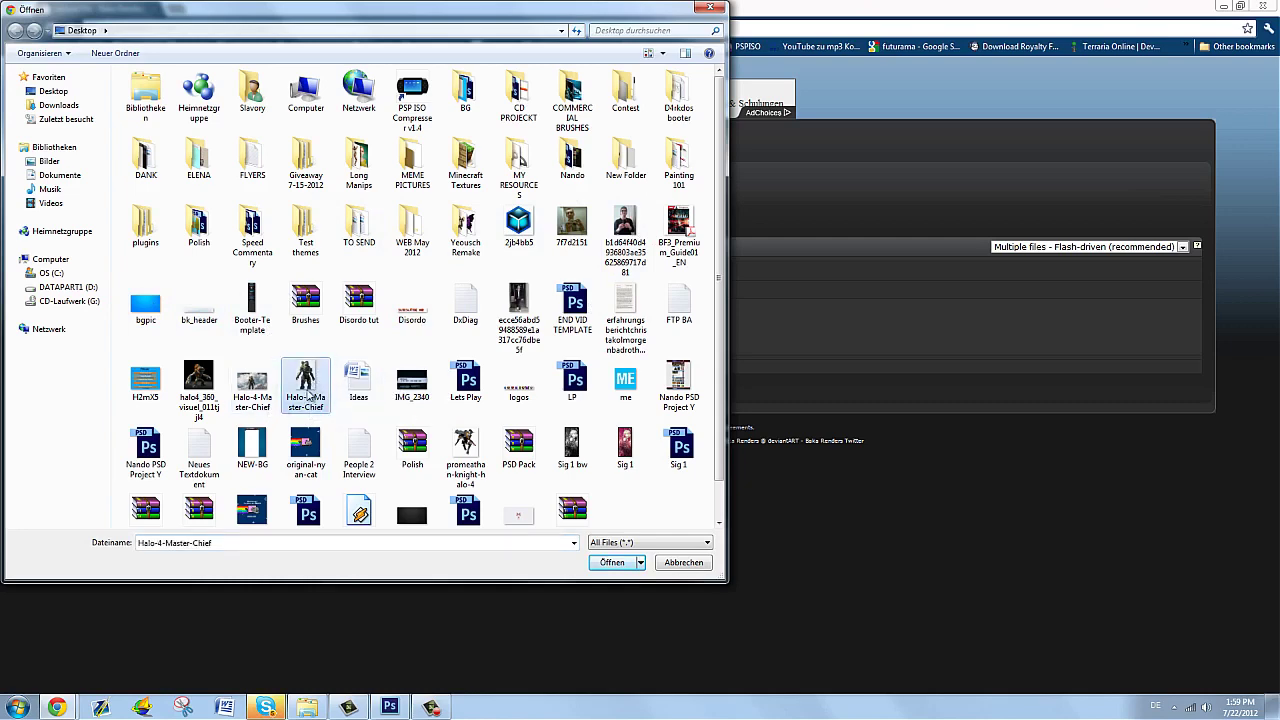
click(617, 567)
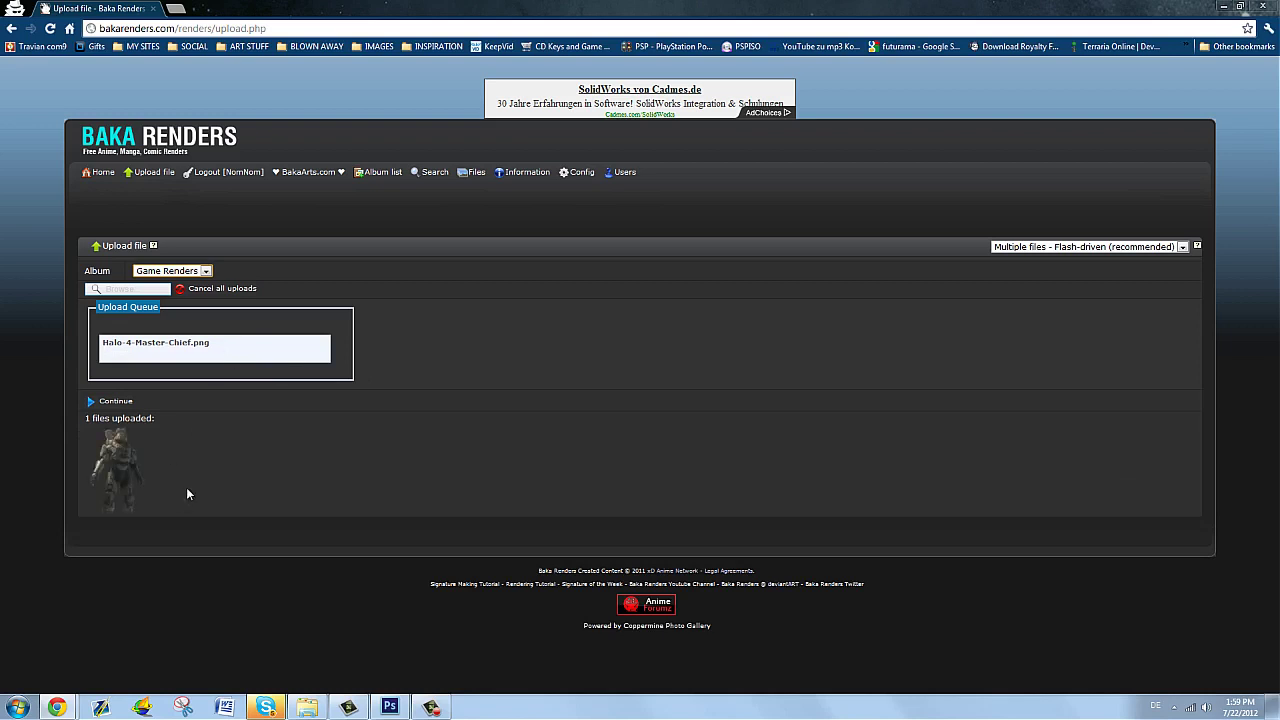
click(114, 401)
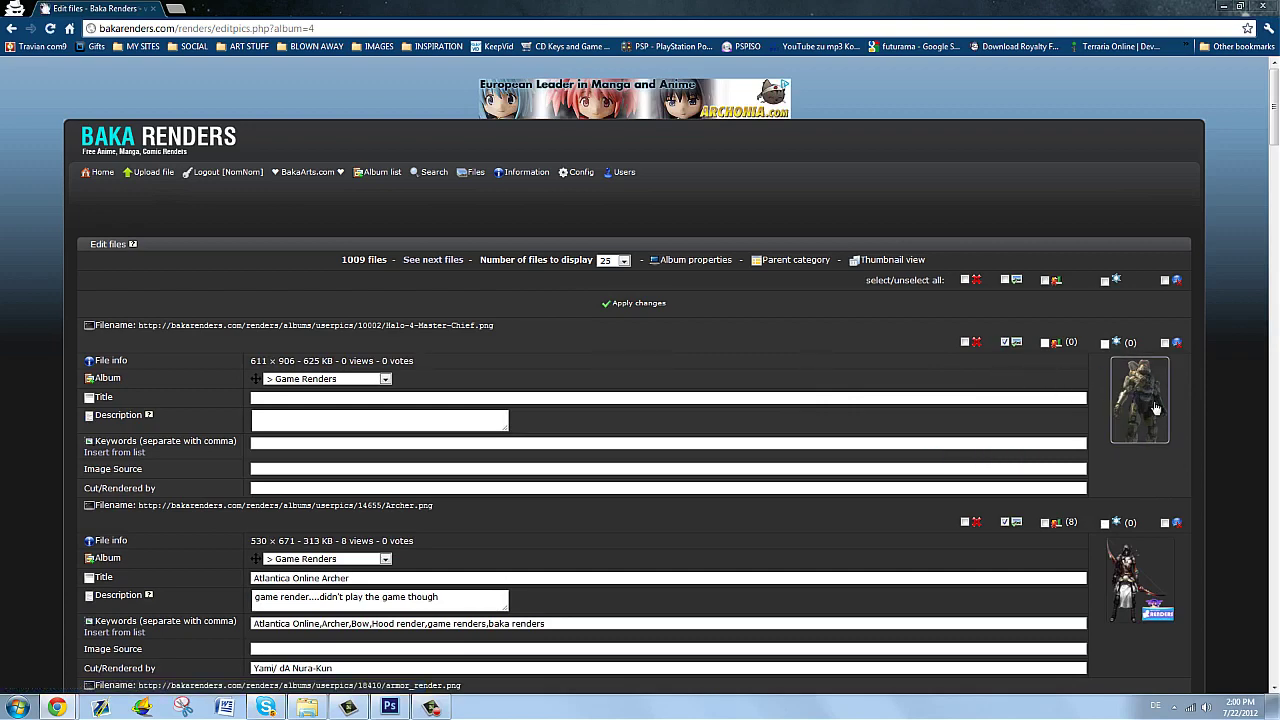
Title the uploaded render "Halo 4 Master Chief"
click(354, 396)
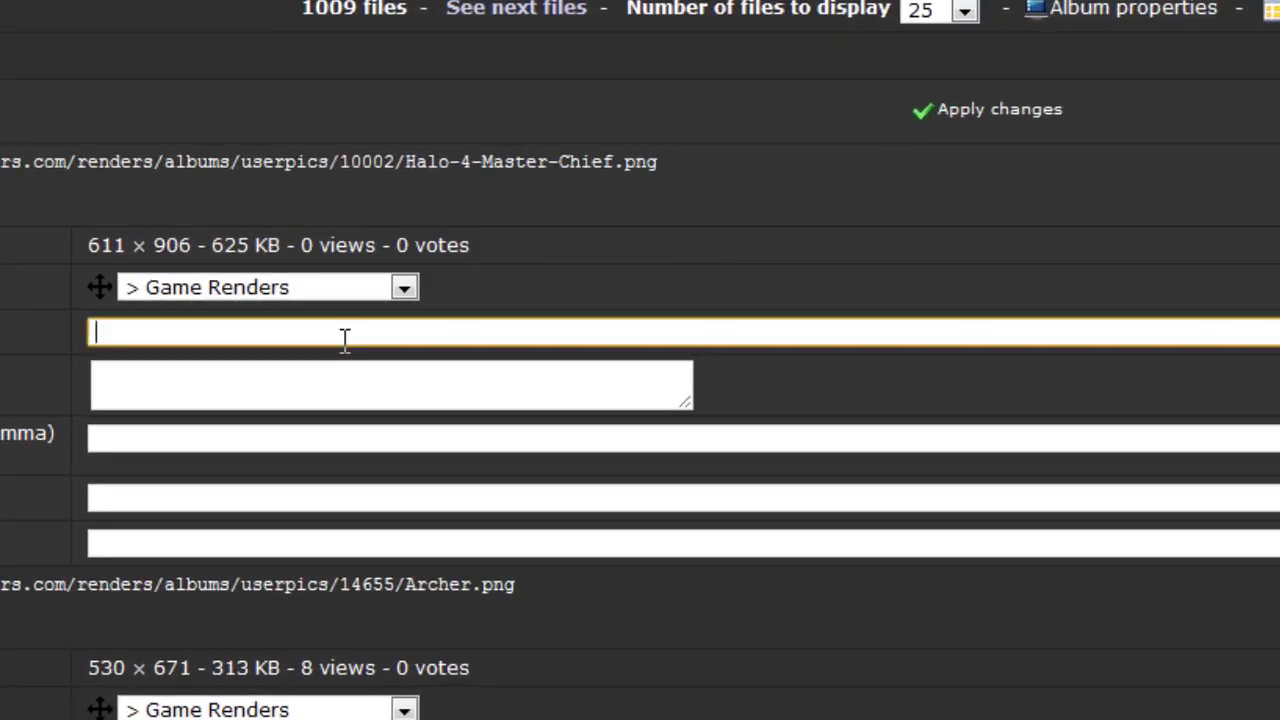
text(Hak)
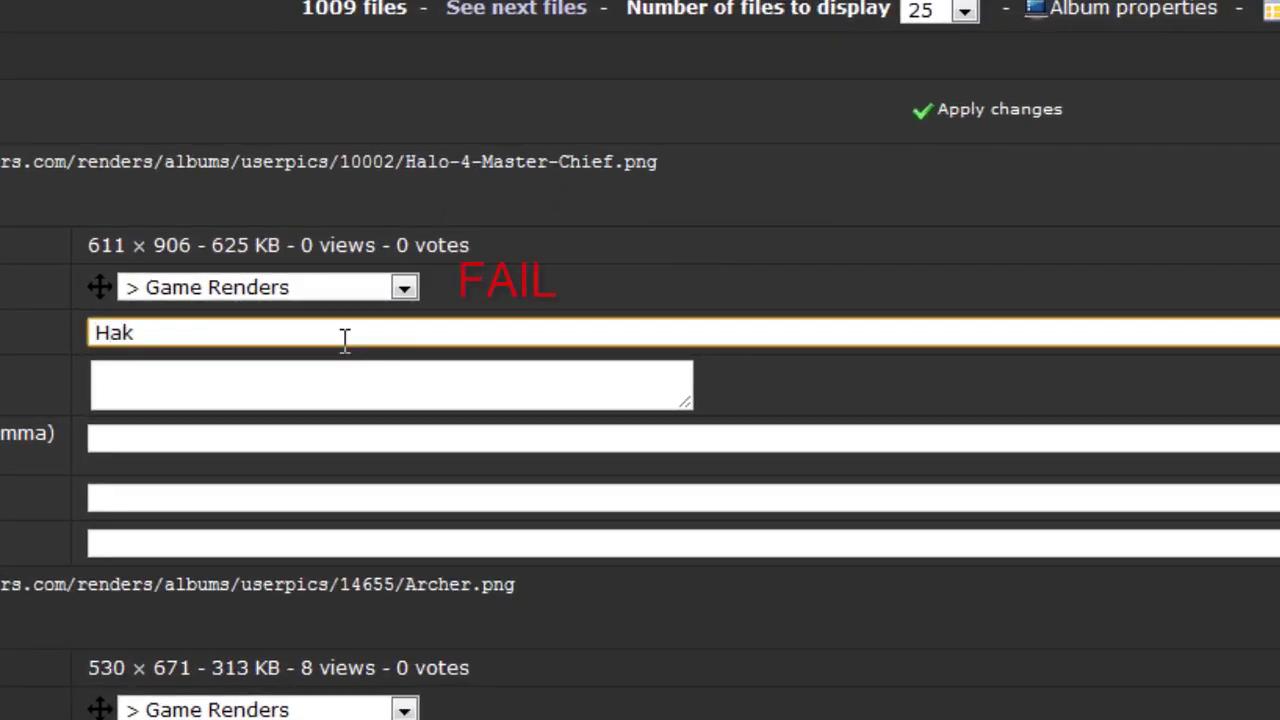
text(om4)
key(BackSpace)
key(BackSpace)
key(BackSpace)
key(BackSpace)
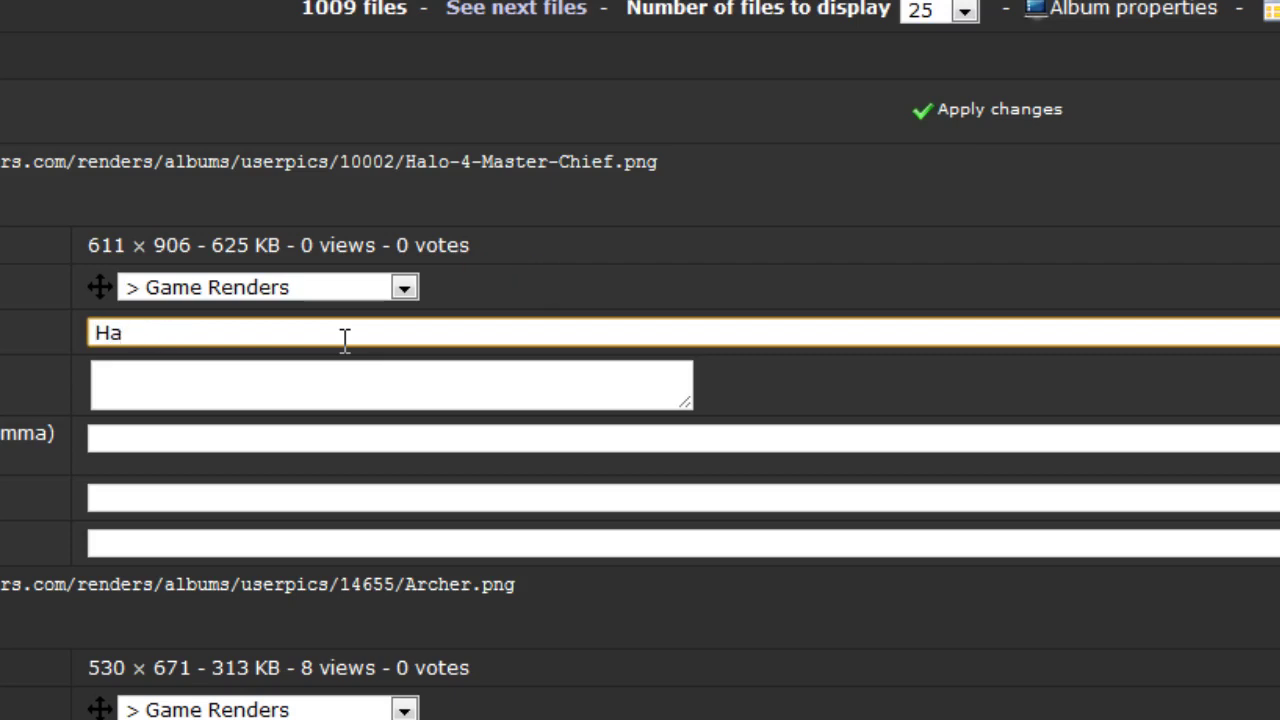
text(lo 4 Mas)
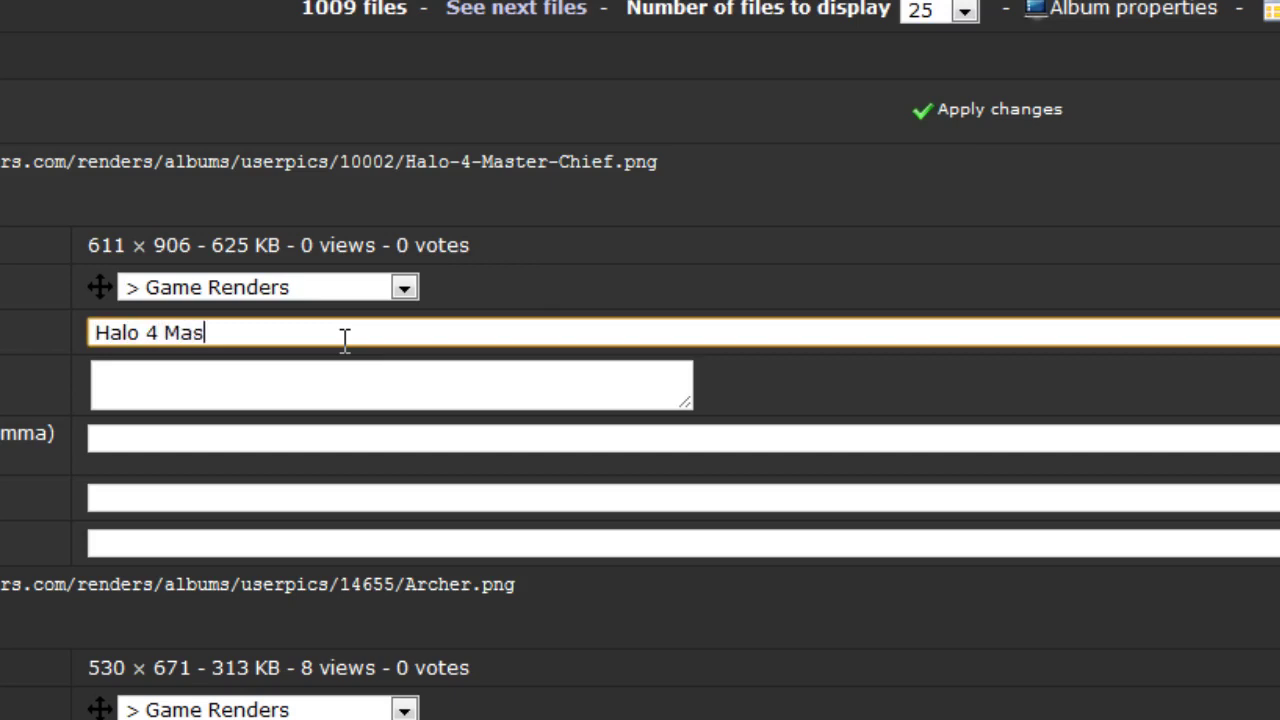
text(ter Chief)
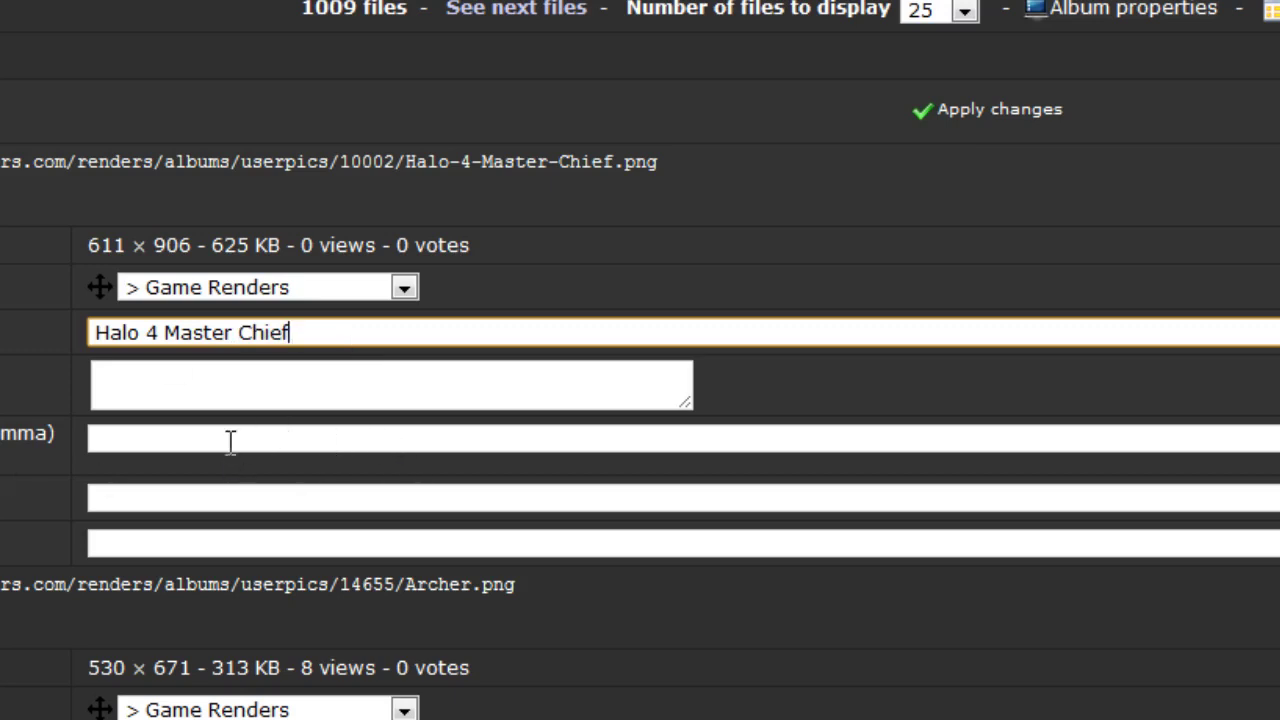
Enter the keywords "halo 4 render, master chief render, game renders, baka renders" for the uploaded render
click(257, 392)
click(277, 440)
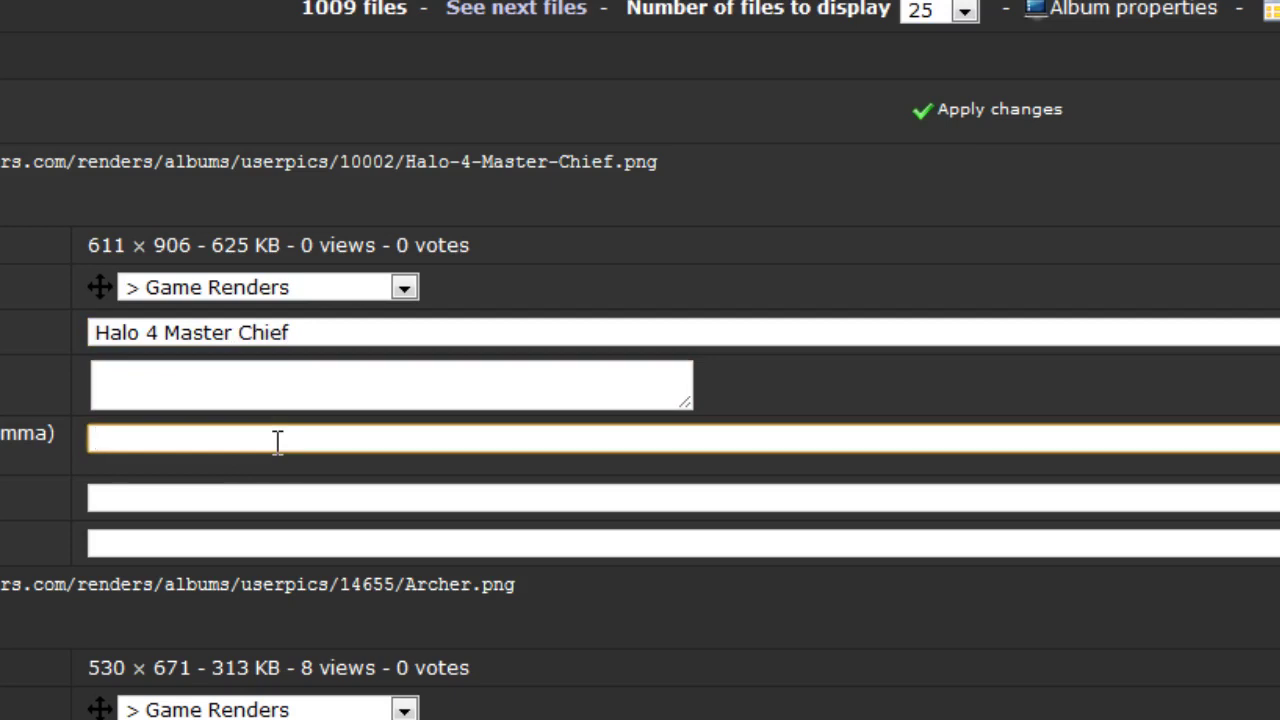
text(halo 4 render, ma)
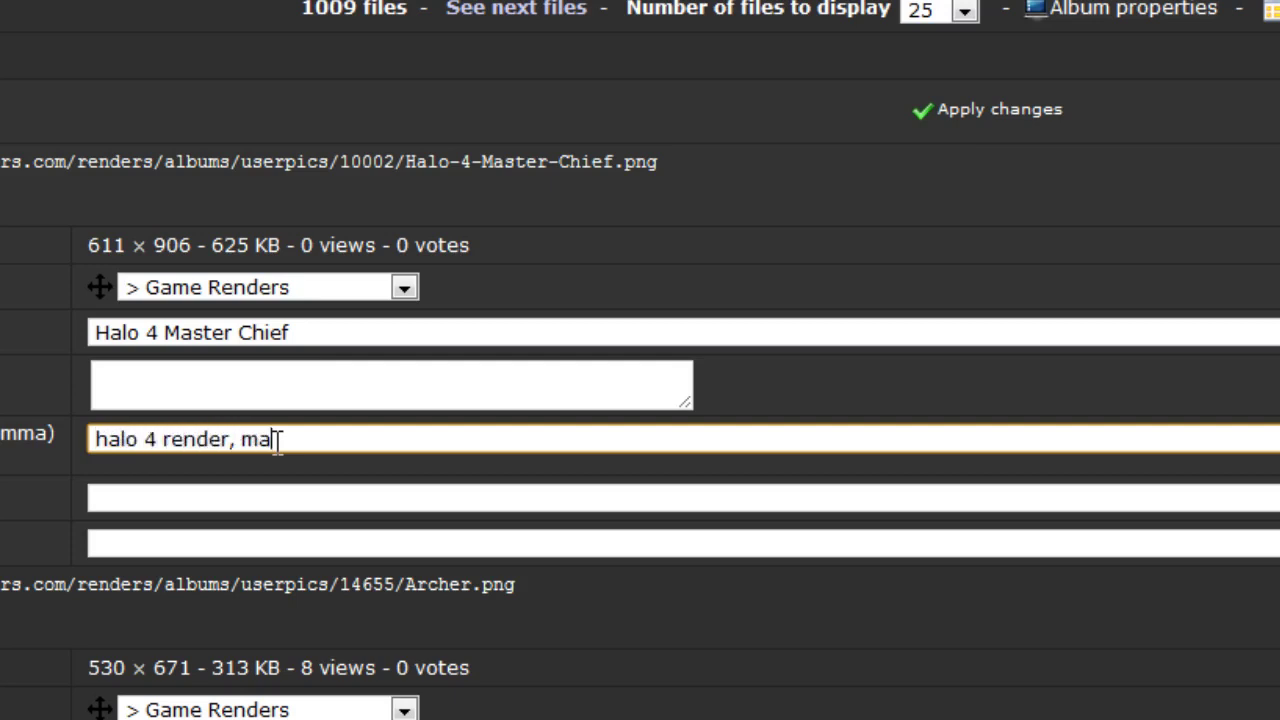
text(ster chief)
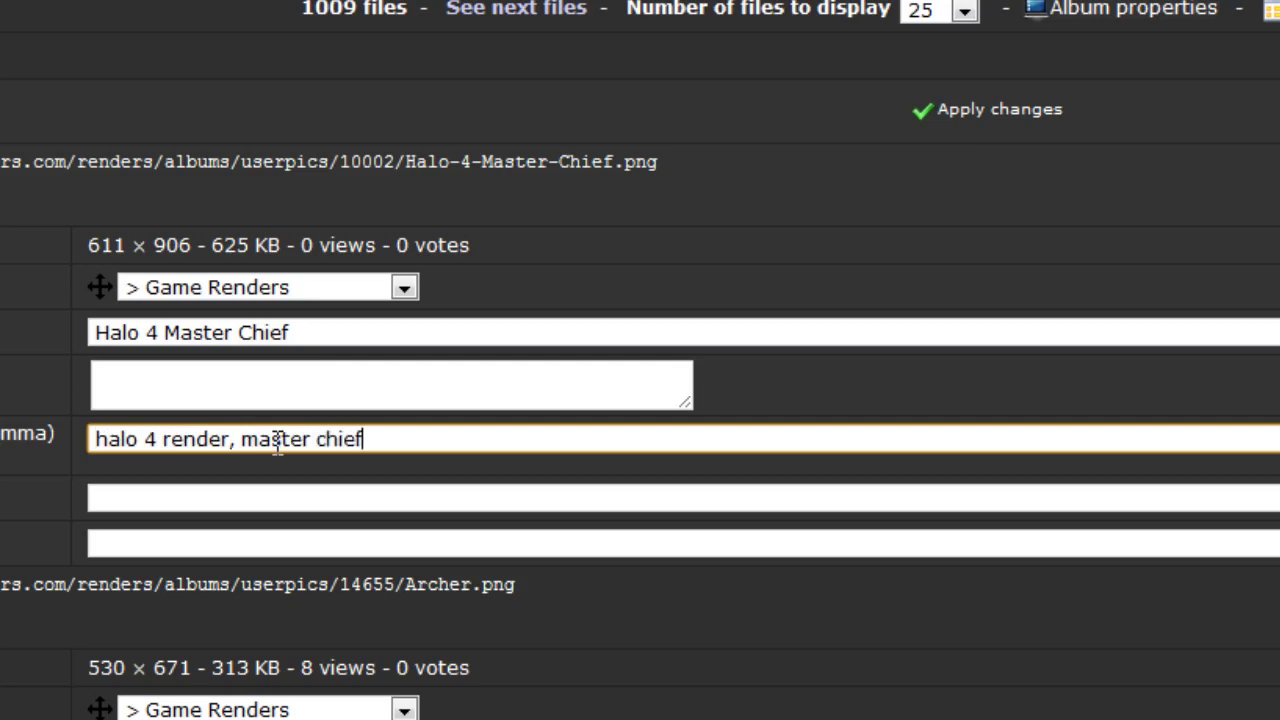
text( render, t)
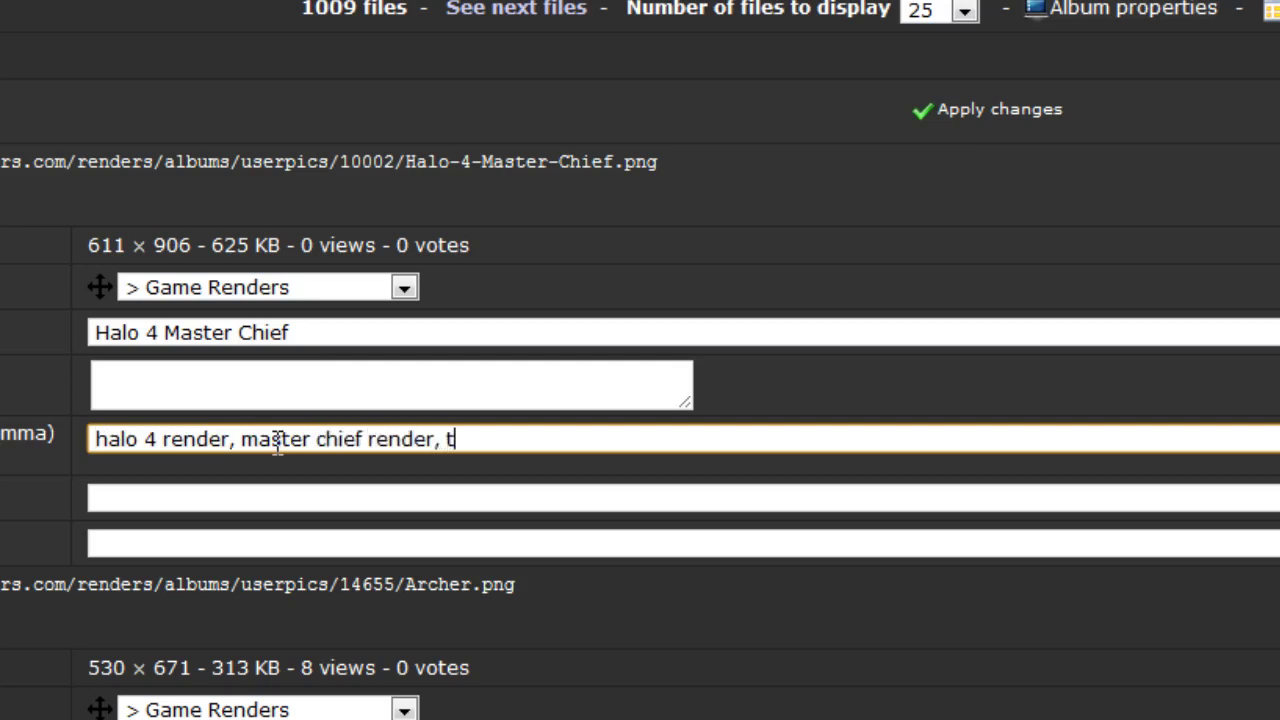
key(BackSpace)
text(game redn)
key(BackSpace)
key(BackSpace)
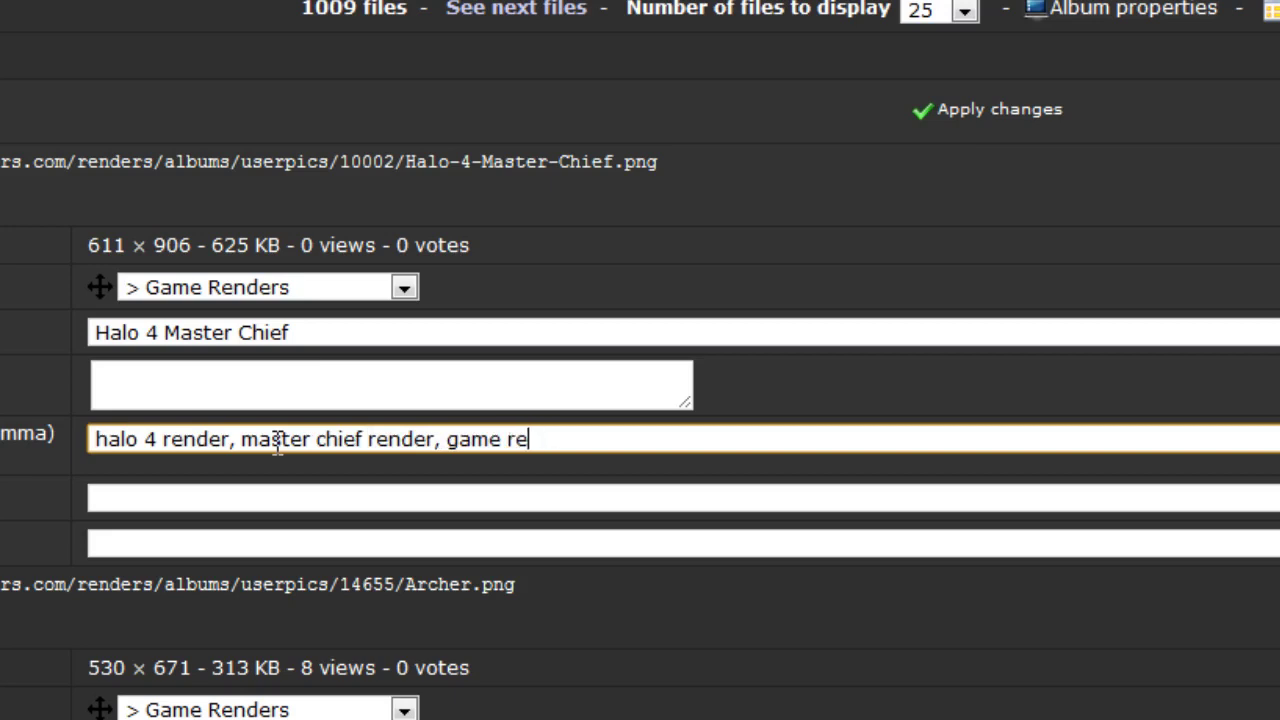
text(nders, baka render)
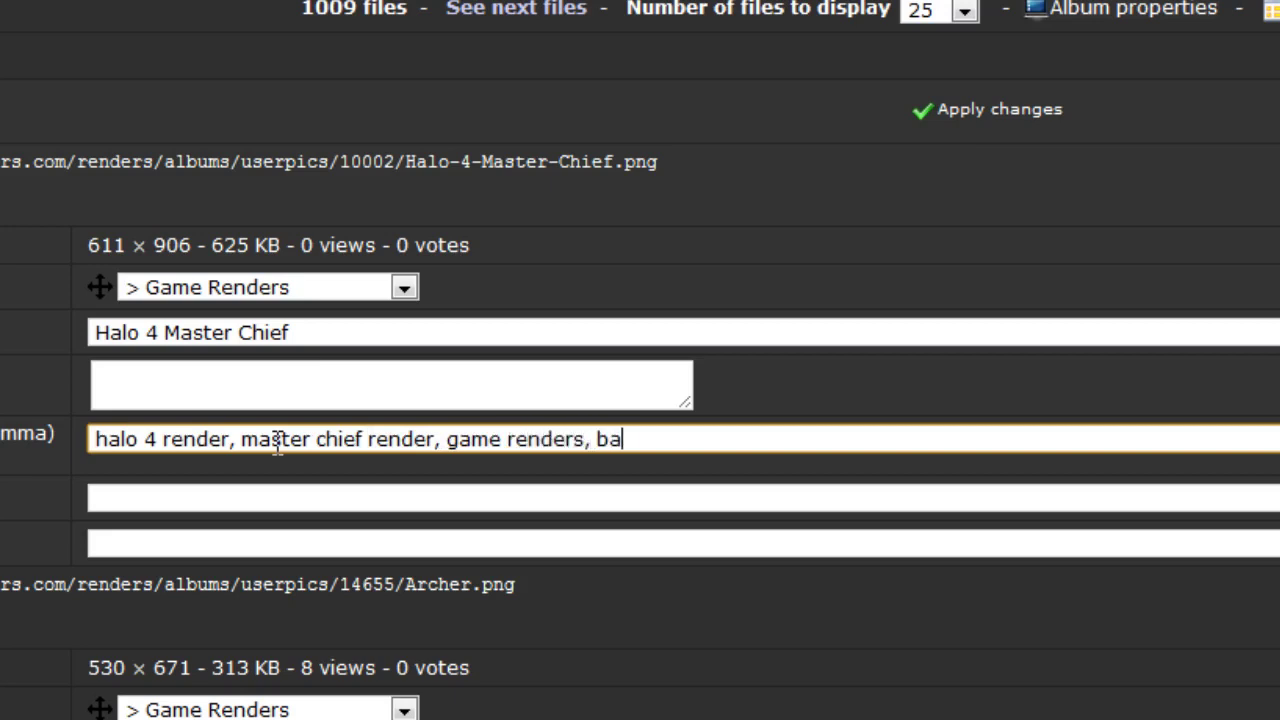
text(s)
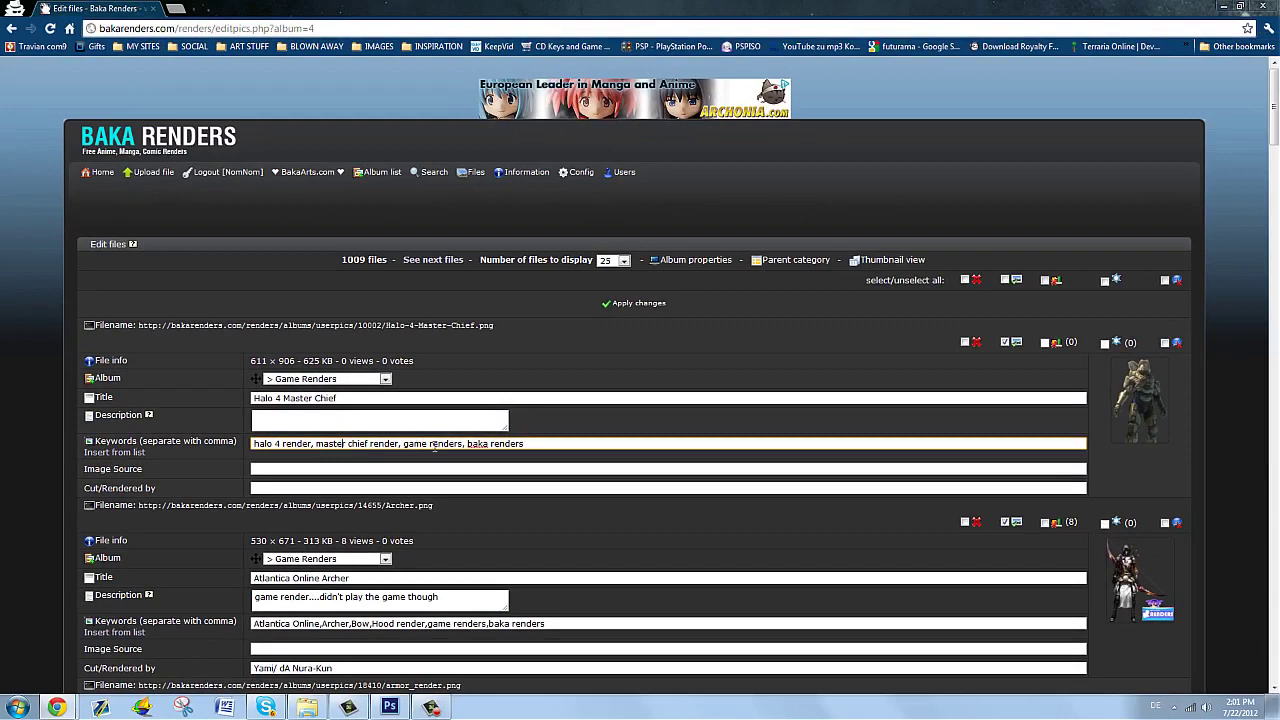
Leave the image source and cut/rendered by fields empty and apply the changes to the file details
click(324, 470)
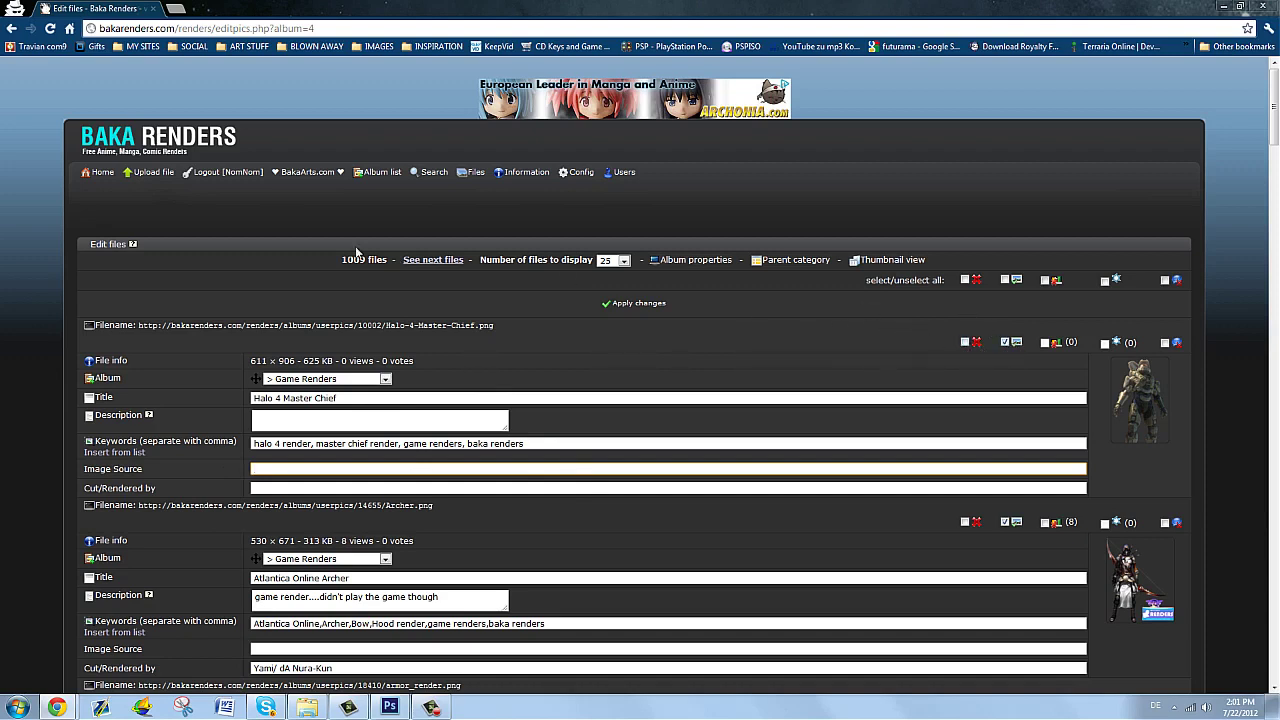
mouse_move(483, 176)
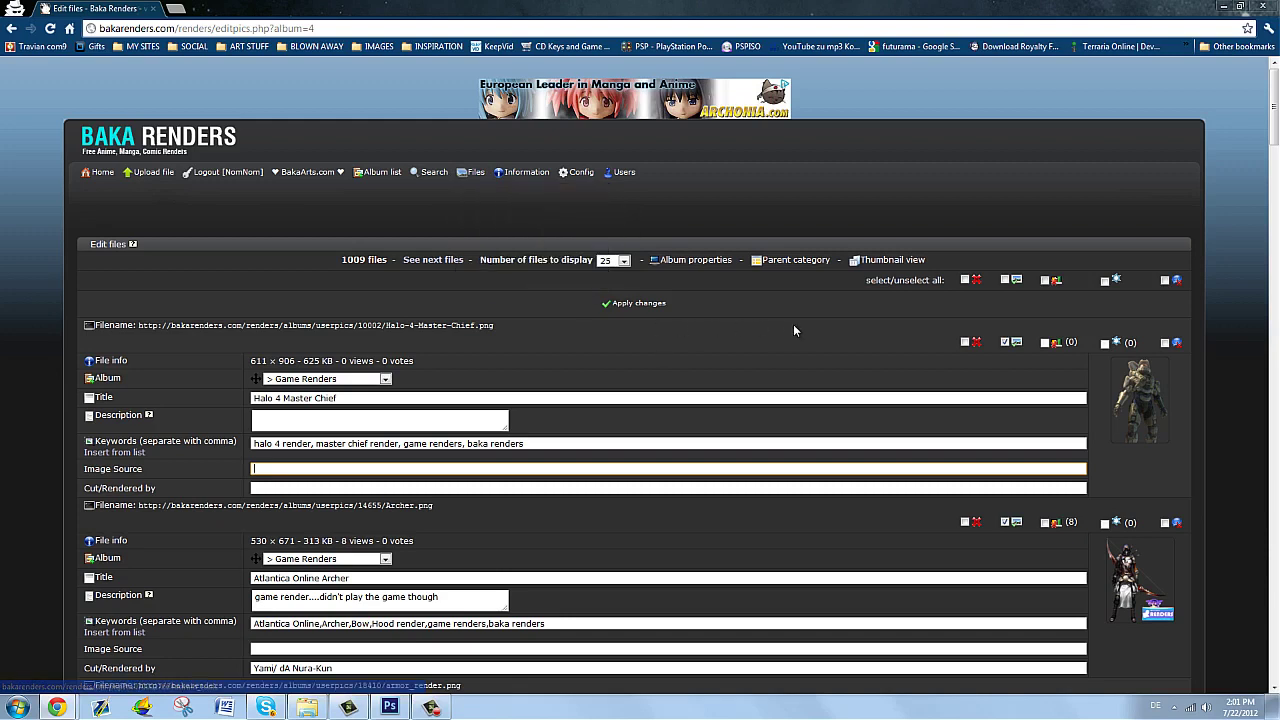
click(874, 357)
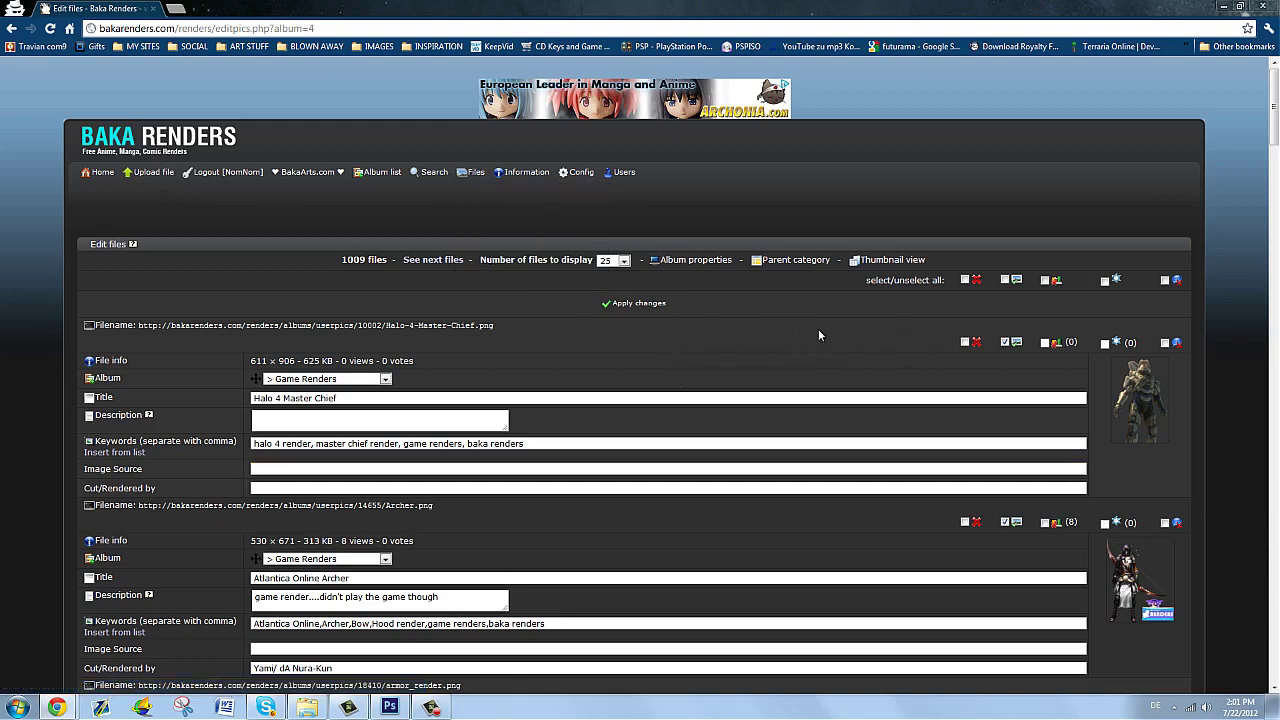
click(646, 305)
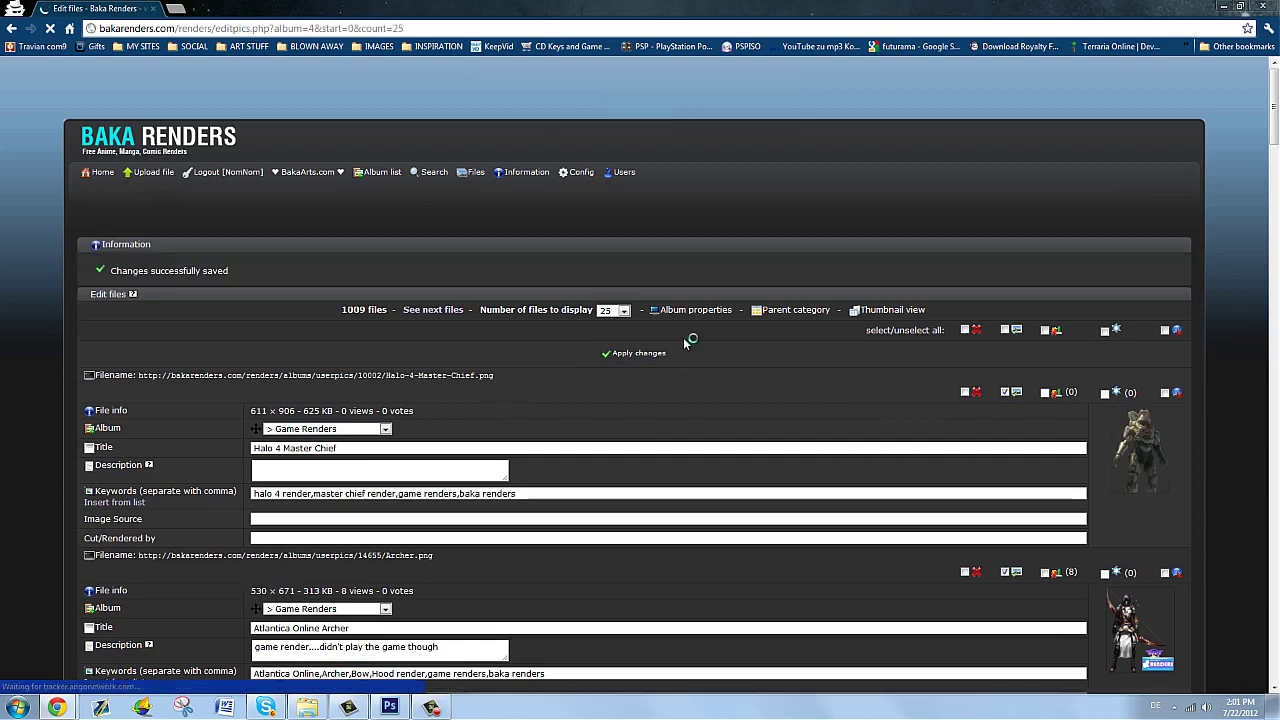
Show the site's last uploads and open the page of the Halo 4 Master Chief render
mouse_move(380, 178)
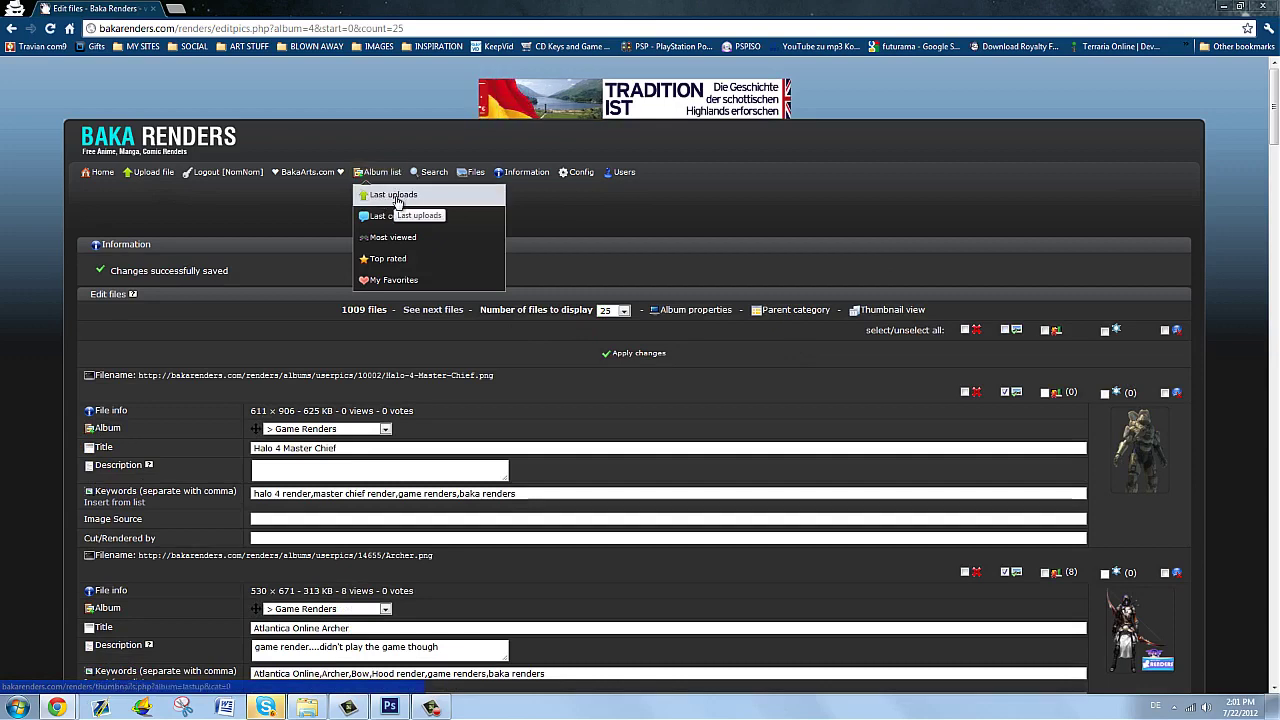
click(396, 199)
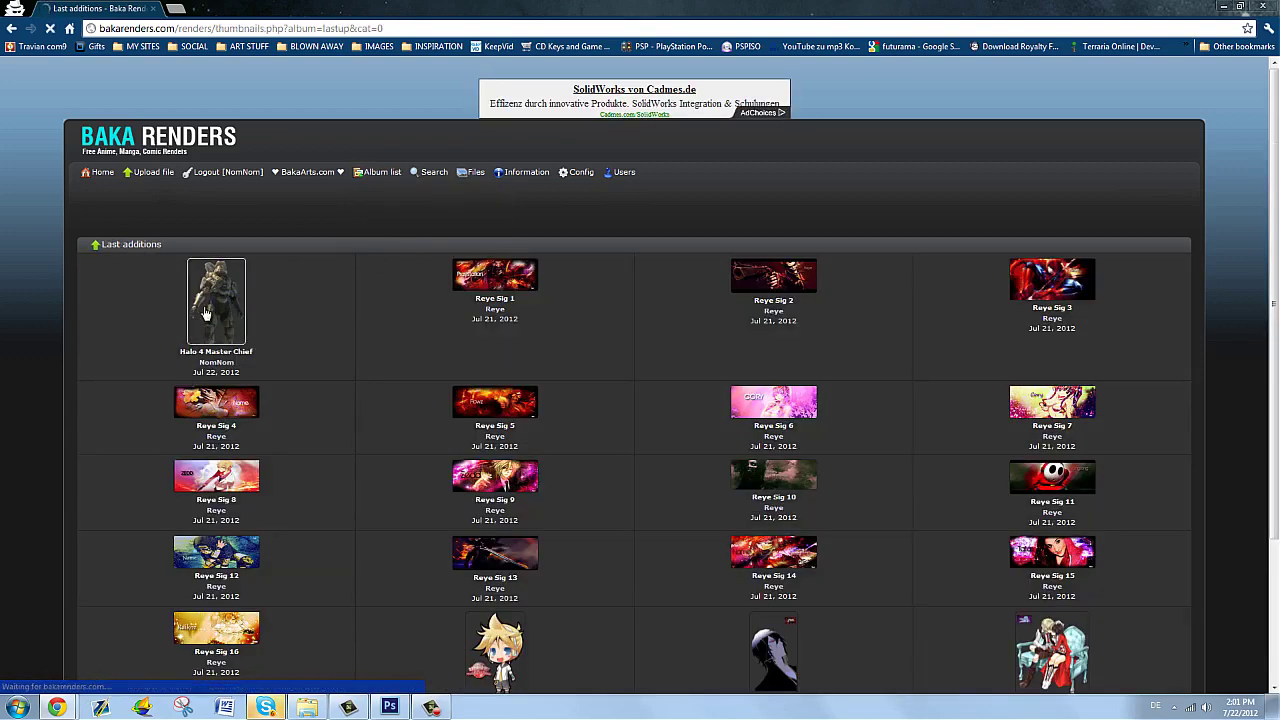
click(237, 285)
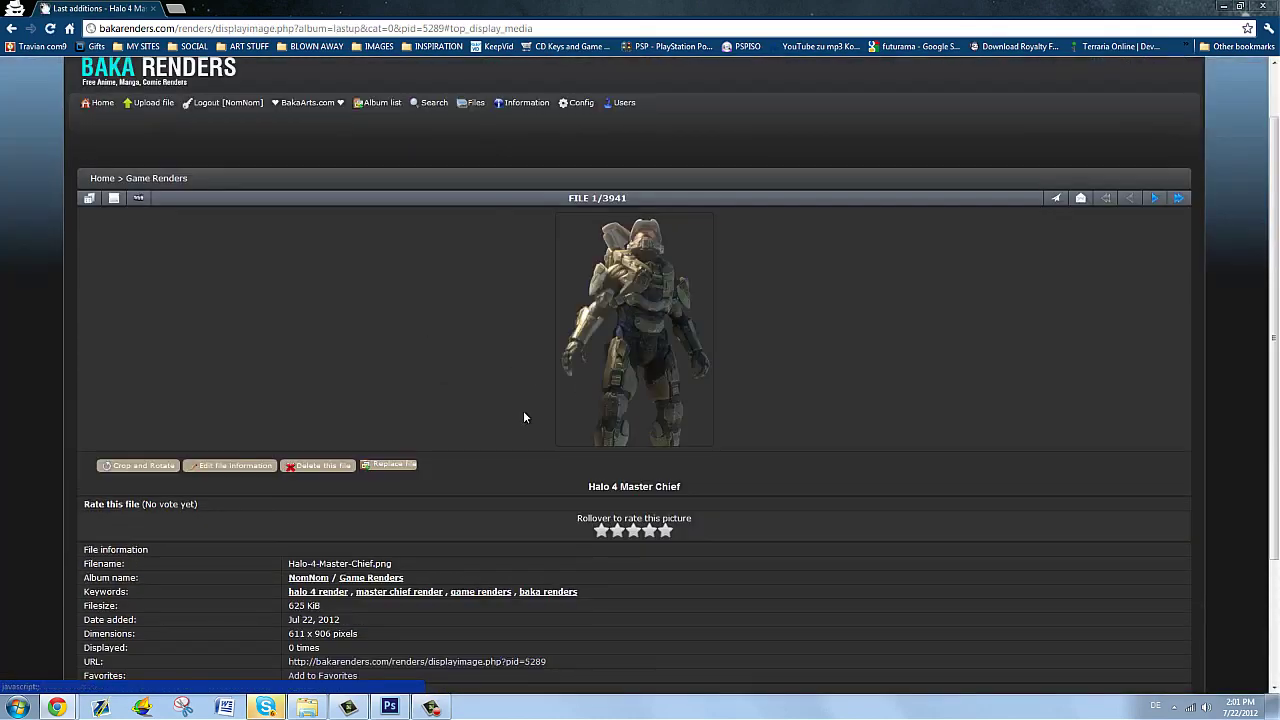
View the Halo 4 Master Chief render at full size in its own window, check its image options, and close the window
click(645, 333)
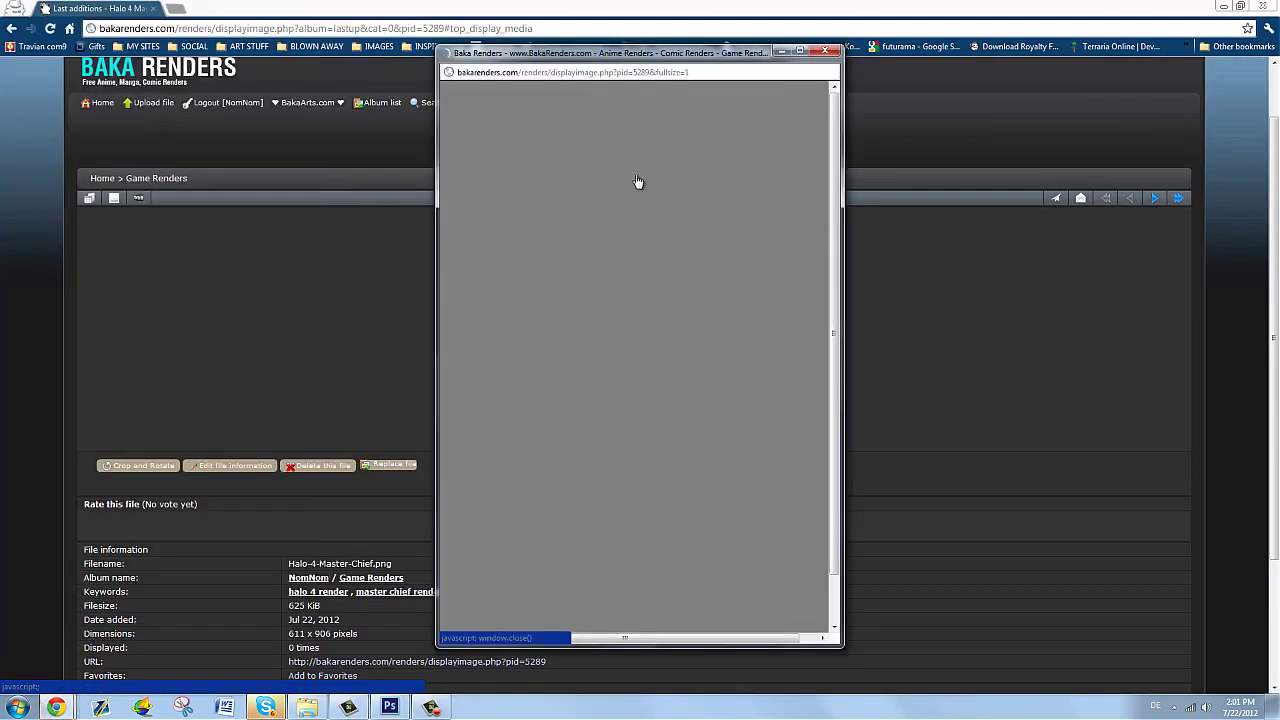
drag(672, 61, 320, 38)
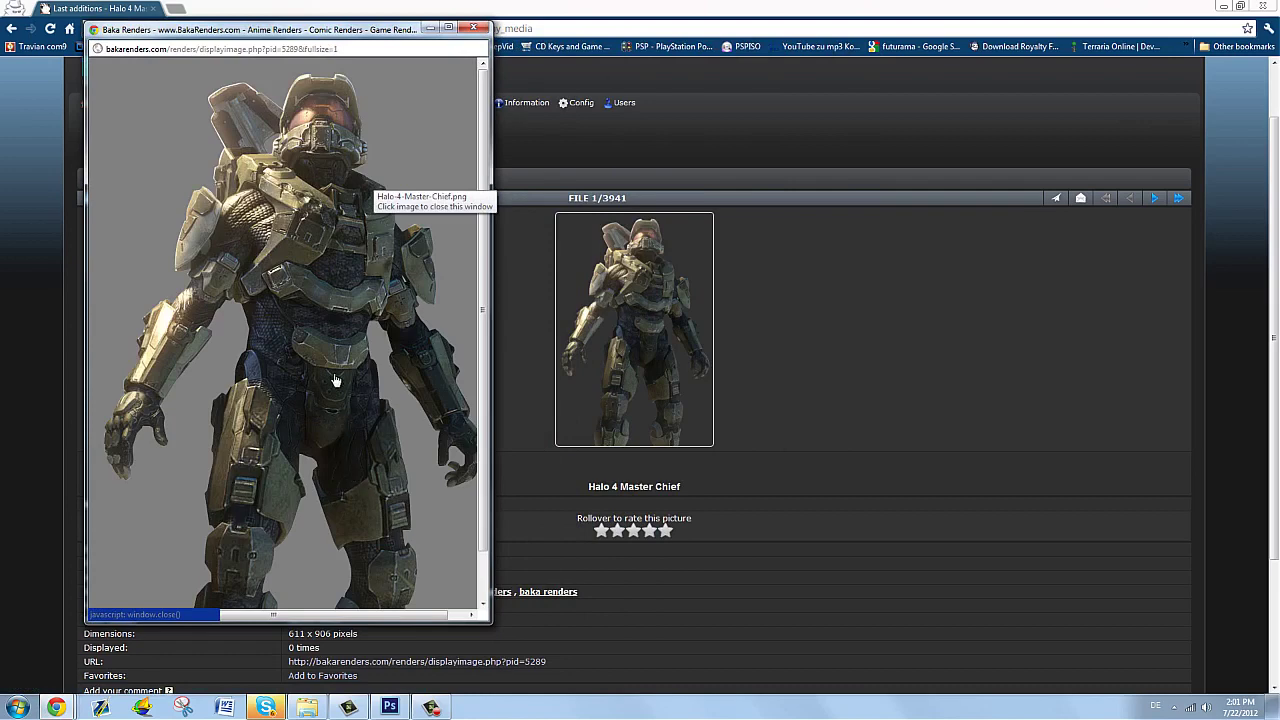
right_click(326, 163)
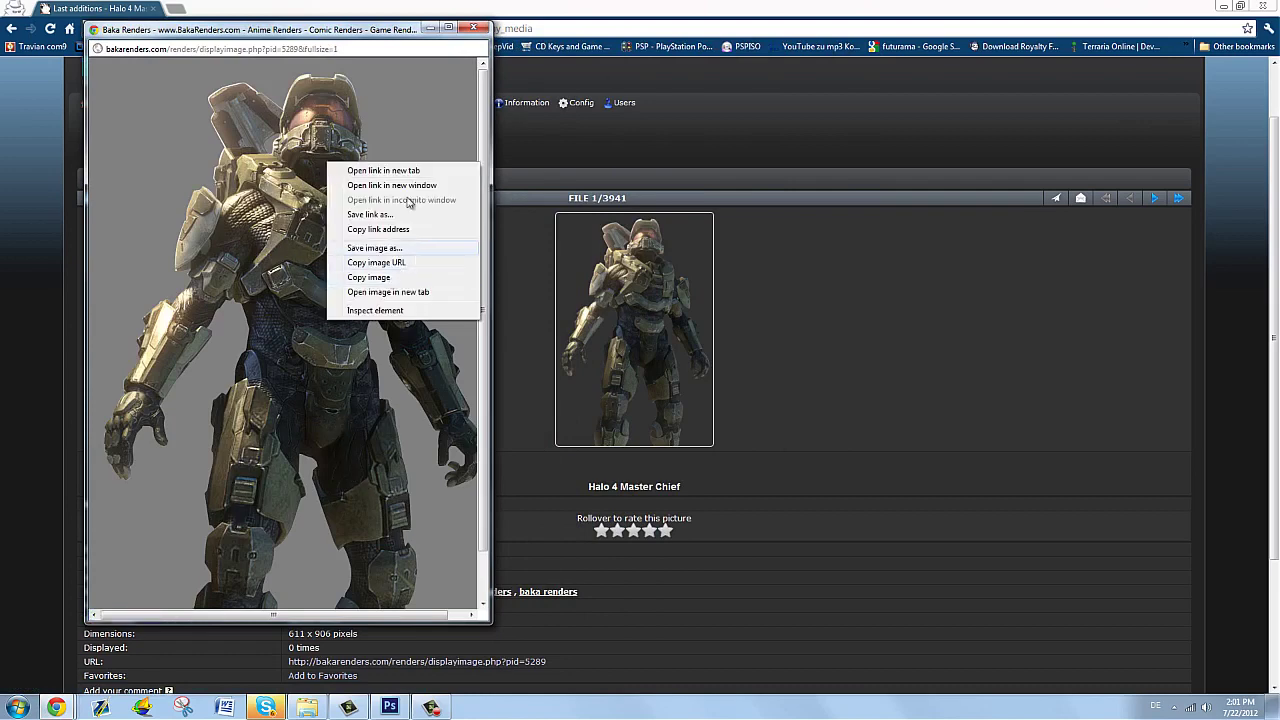
click(371, 24)
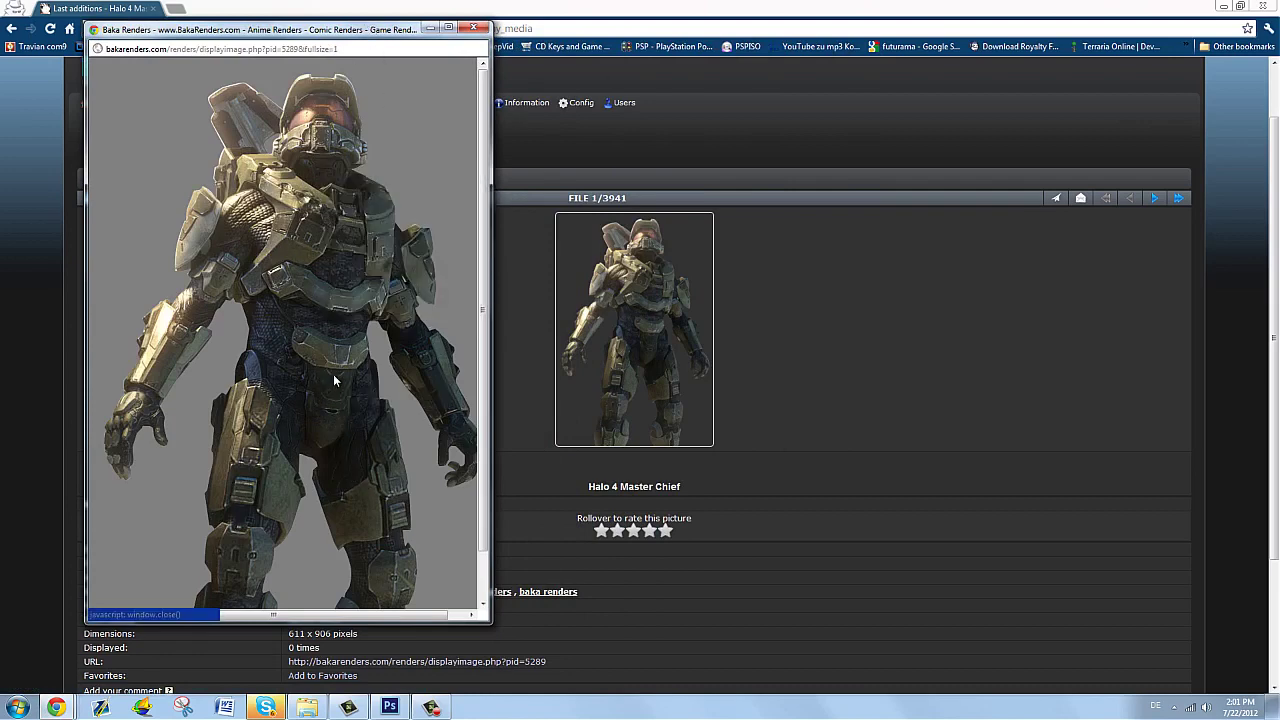
drag(338, 374, 371, 366)
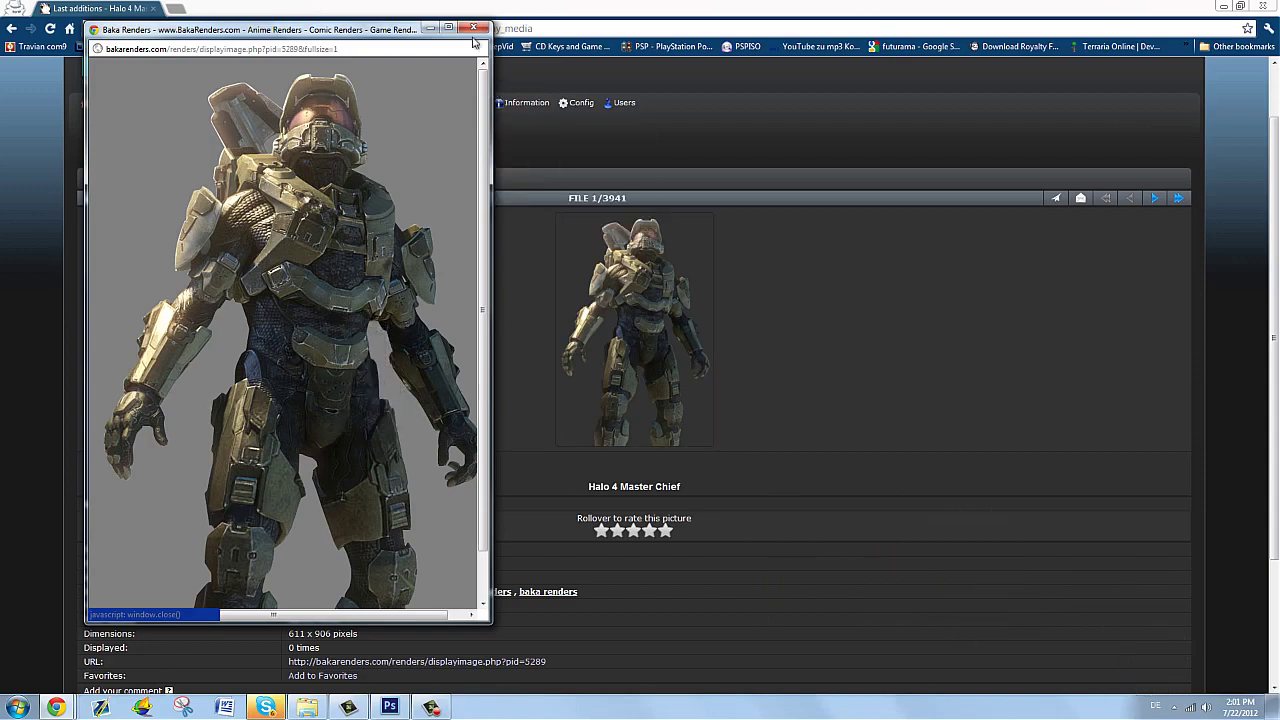
click(474, 33)
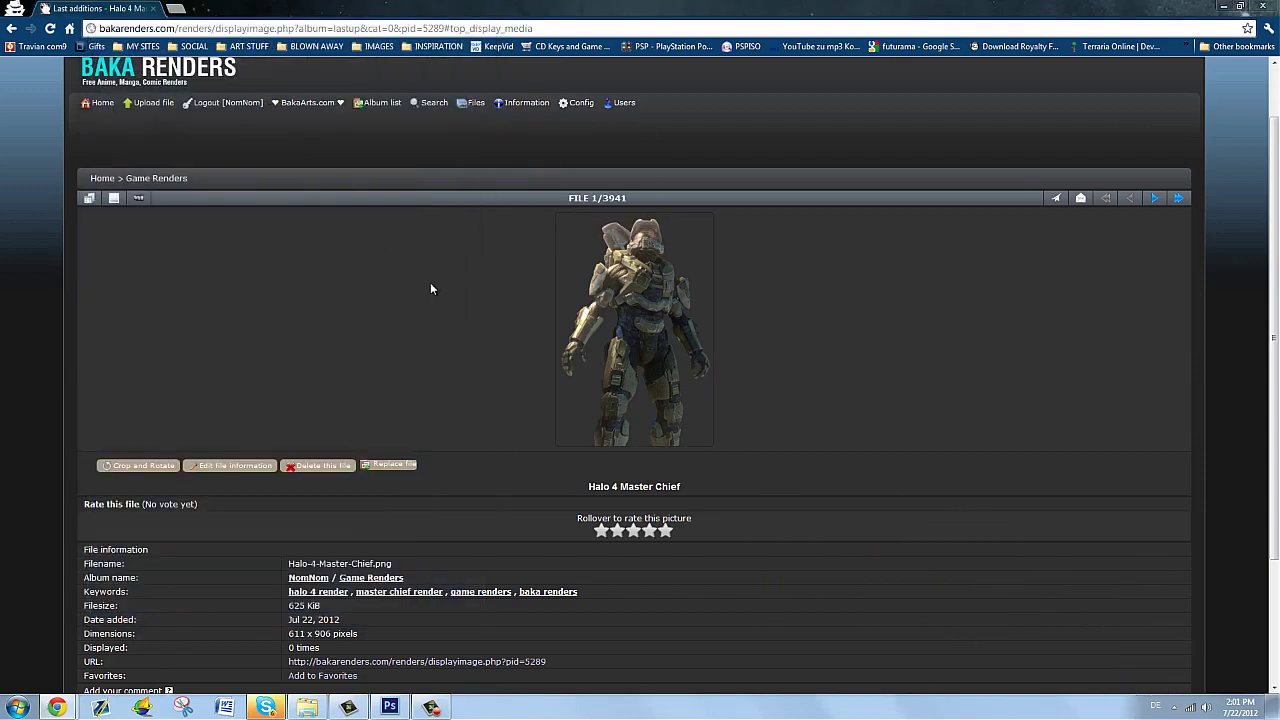
Return to the Baka Renders home page and look through its albums, last viewed files and last comments
scroll(282, 262, up, 1)
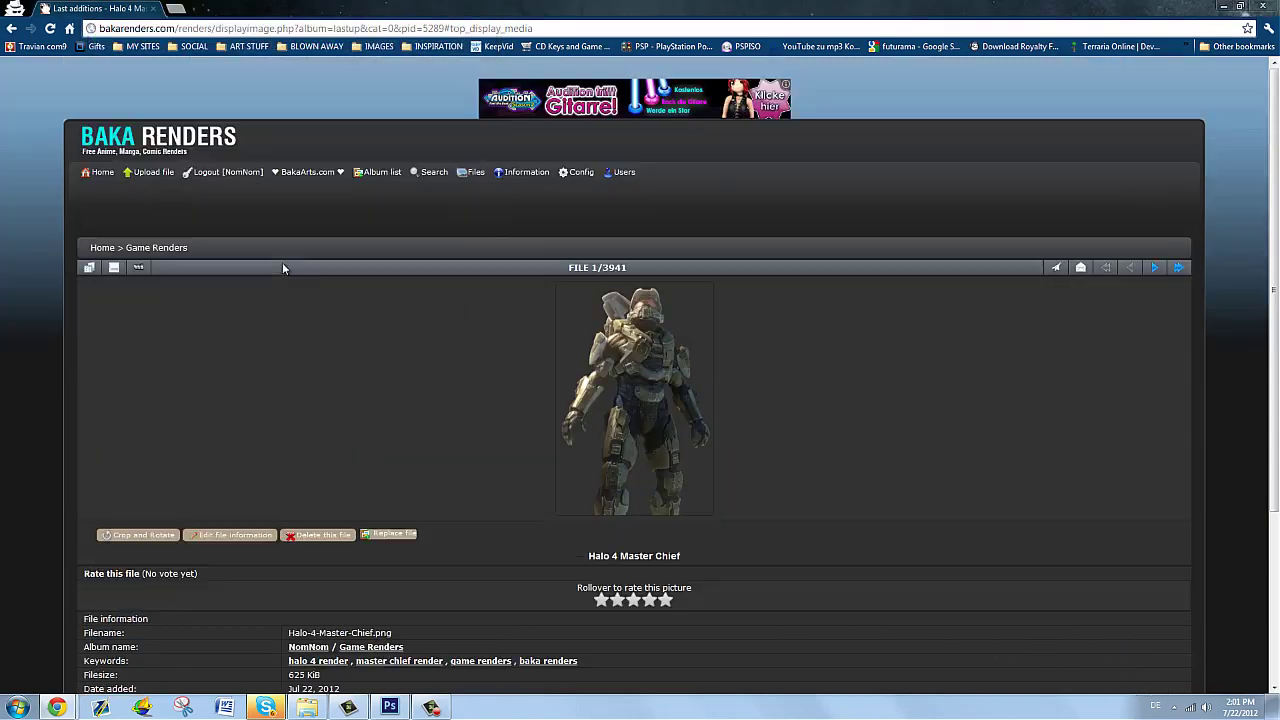
click(193, 137)
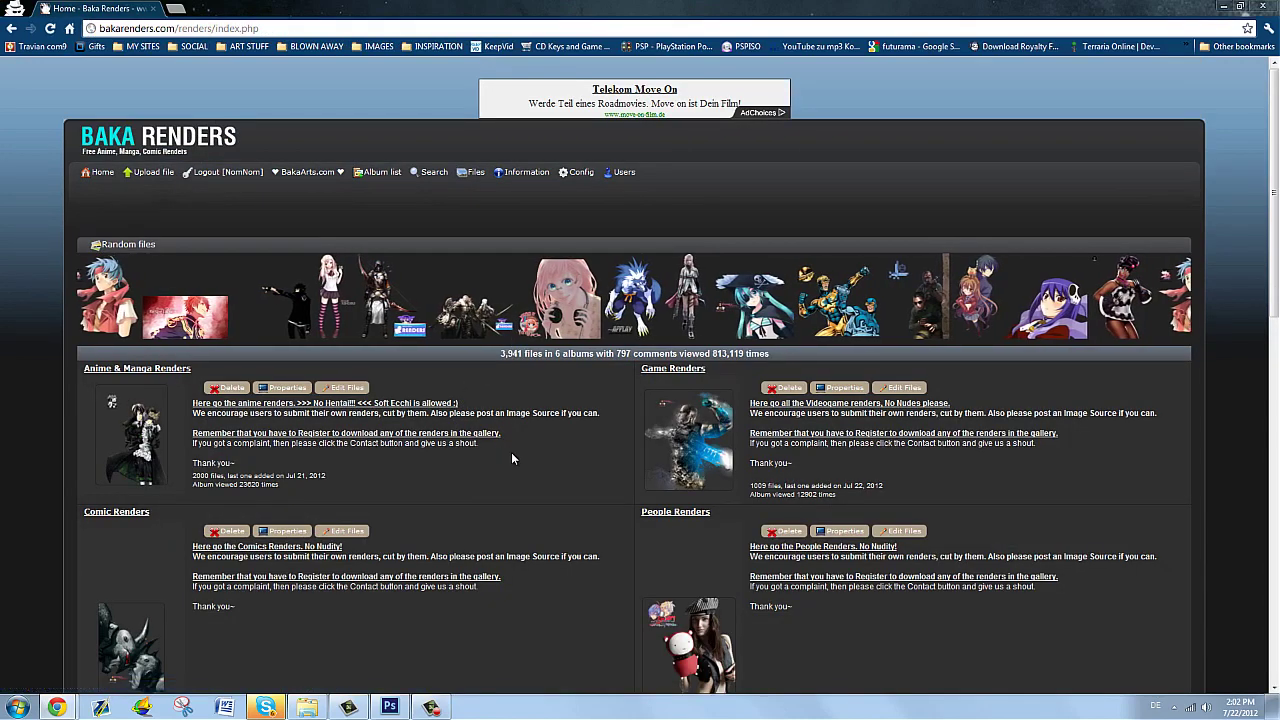
scroll(512, 456, down, 2)
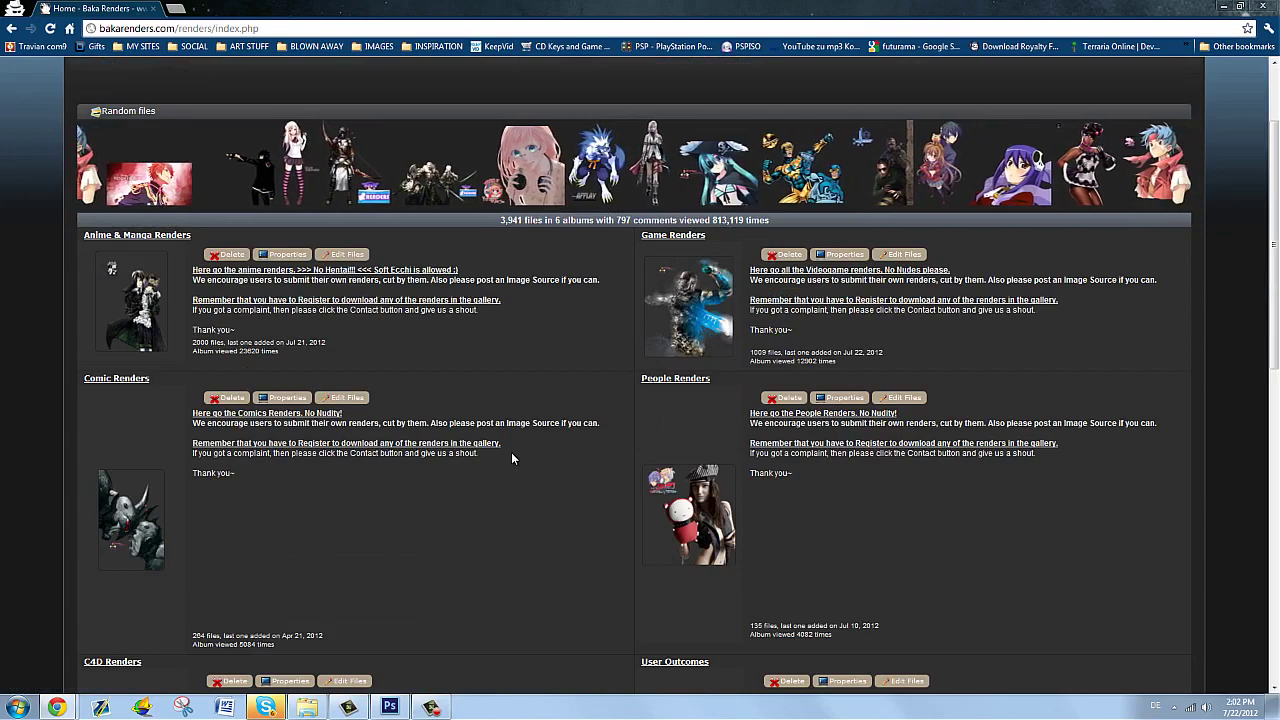
scroll(513, 449, down, 5)
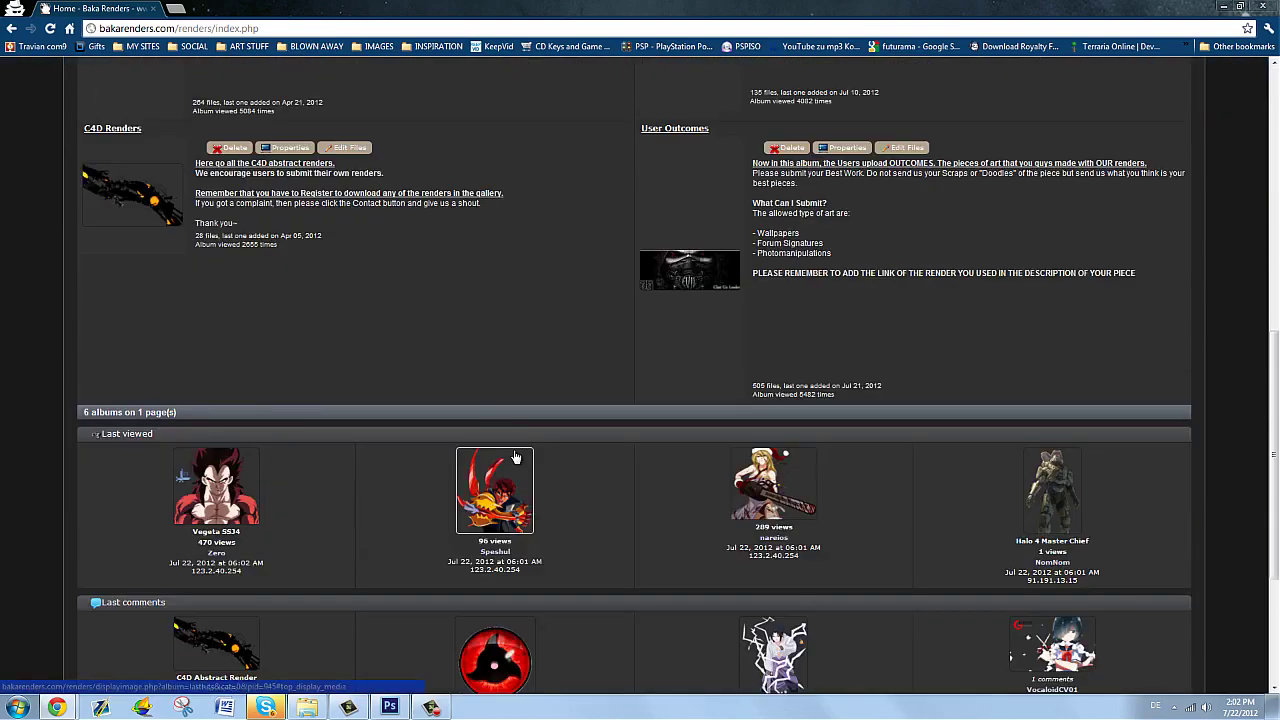
scroll(515, 457, down, 3)
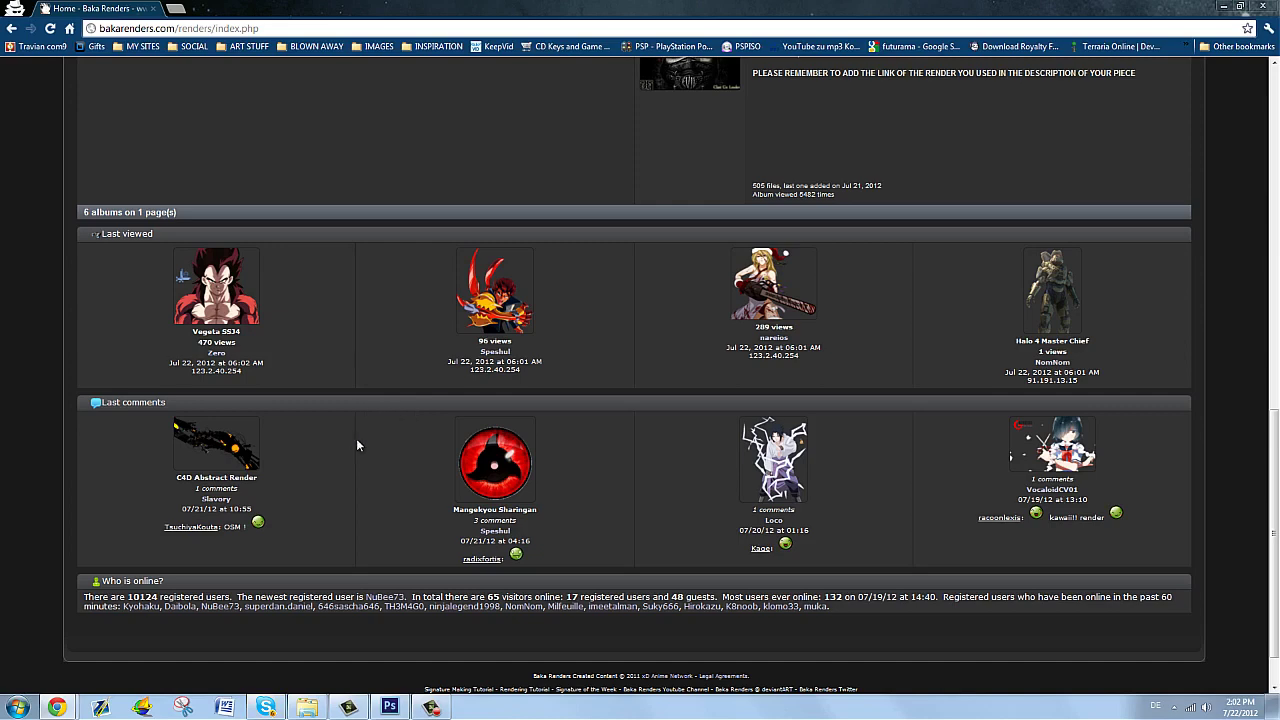
scroll(328, 399, up, 1)
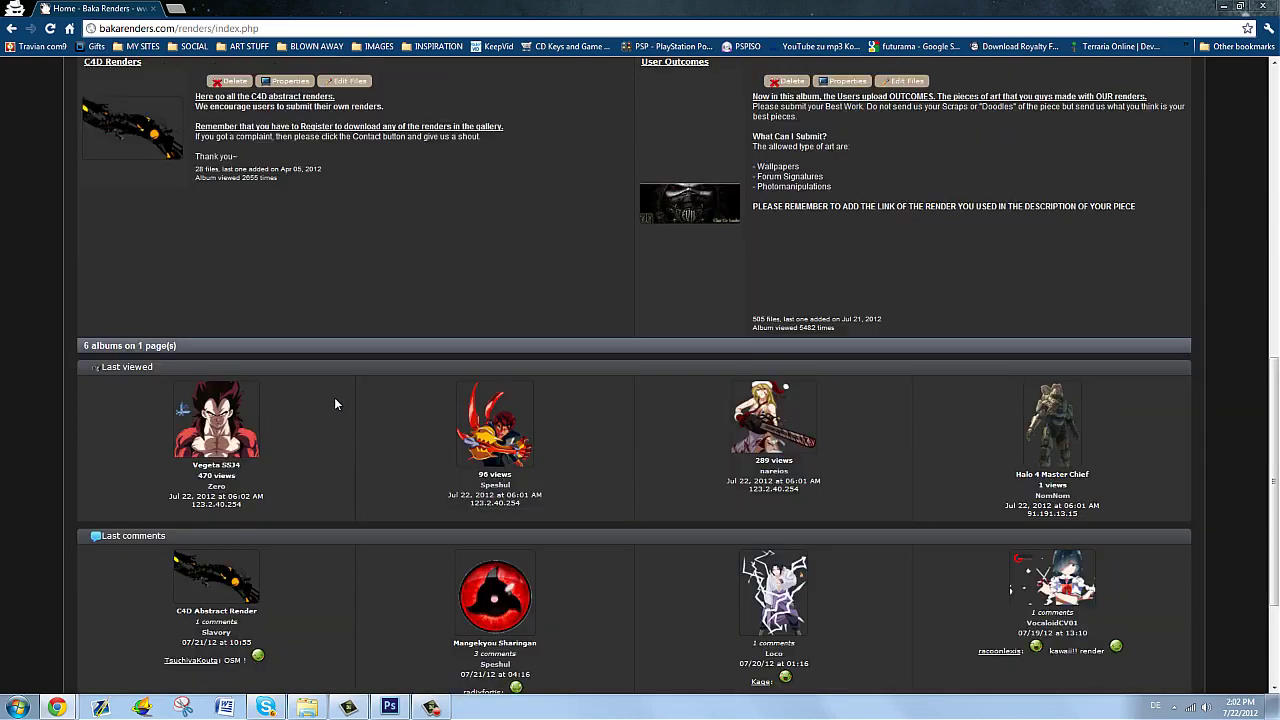
Check the home page's online users list, album descriptions and random files
scroll(335, 404, down, 2)
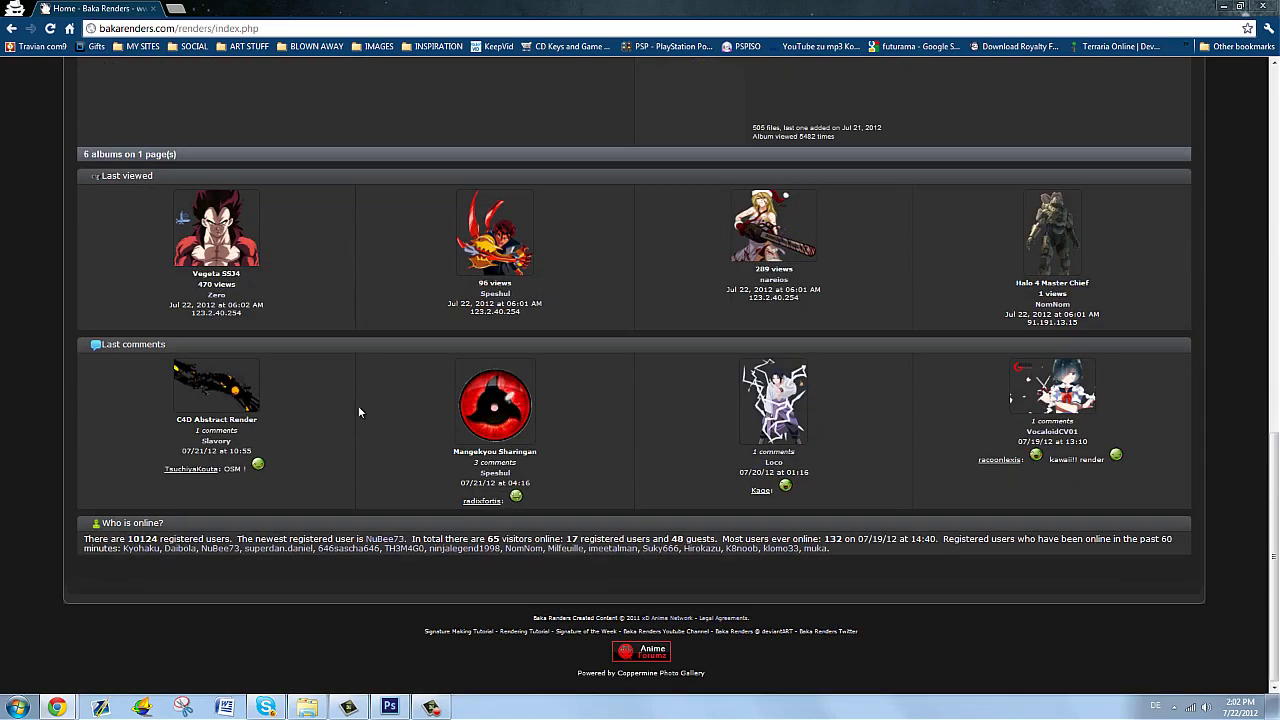
scroll(358, 405, up, 8)
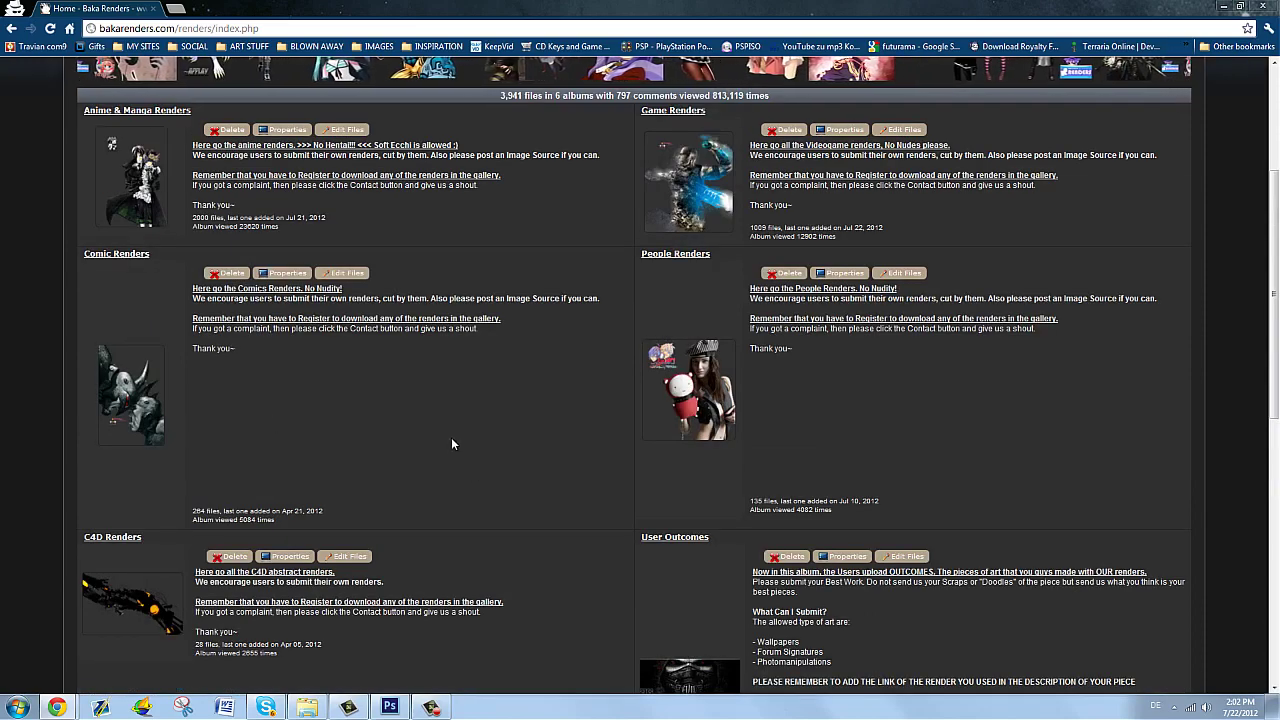
scroll(458, 444, up, 1)
scroll(465, 447, up, 1)
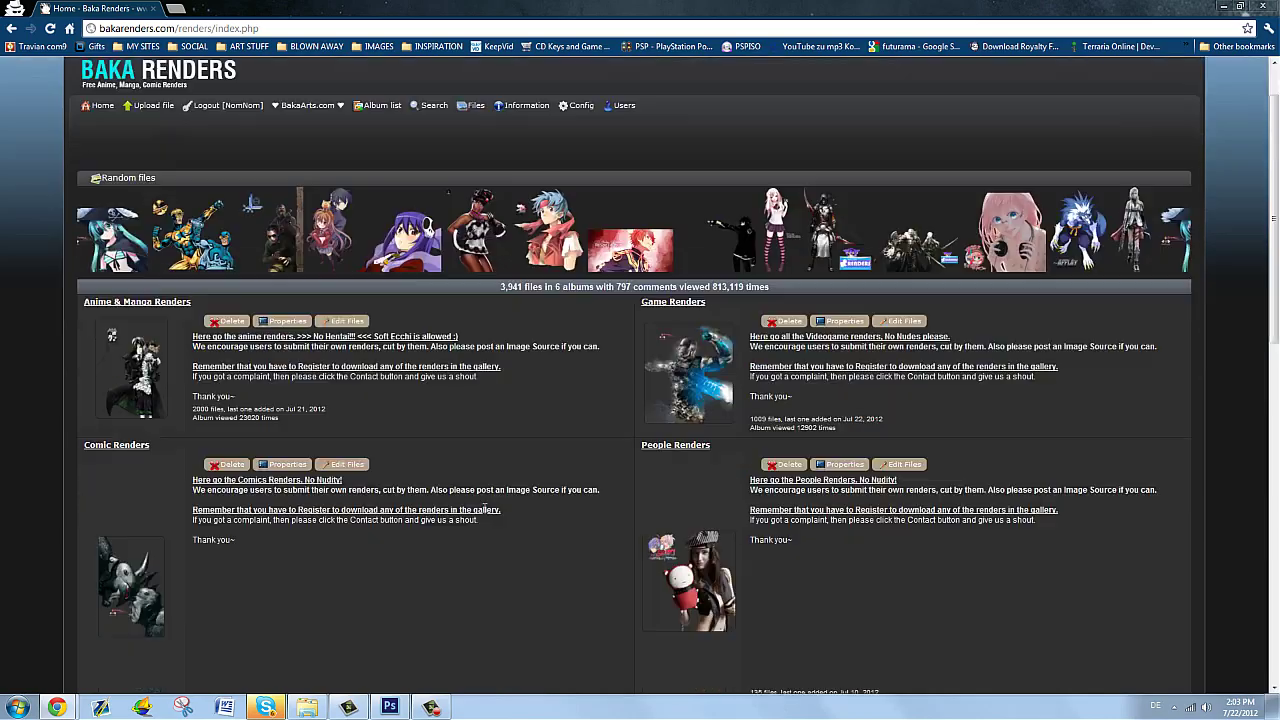
scroll(514, 460, down, 15)
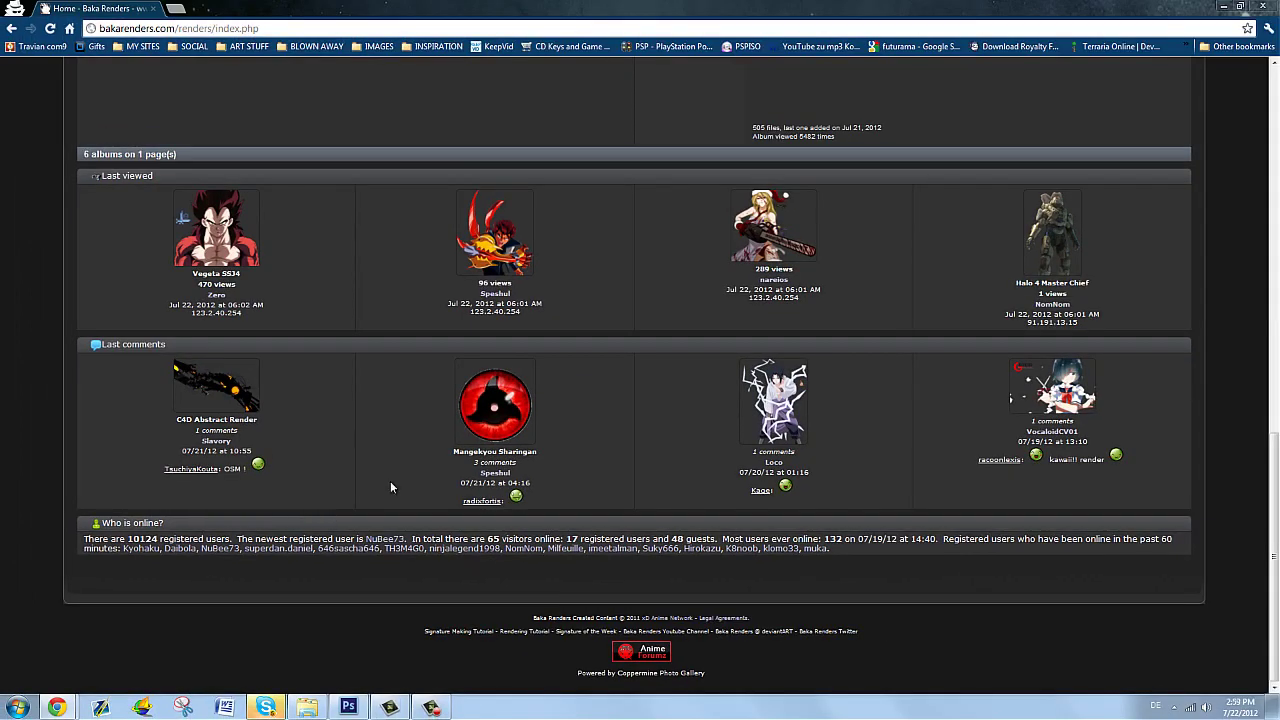
scroll(390, 481, up, 4)
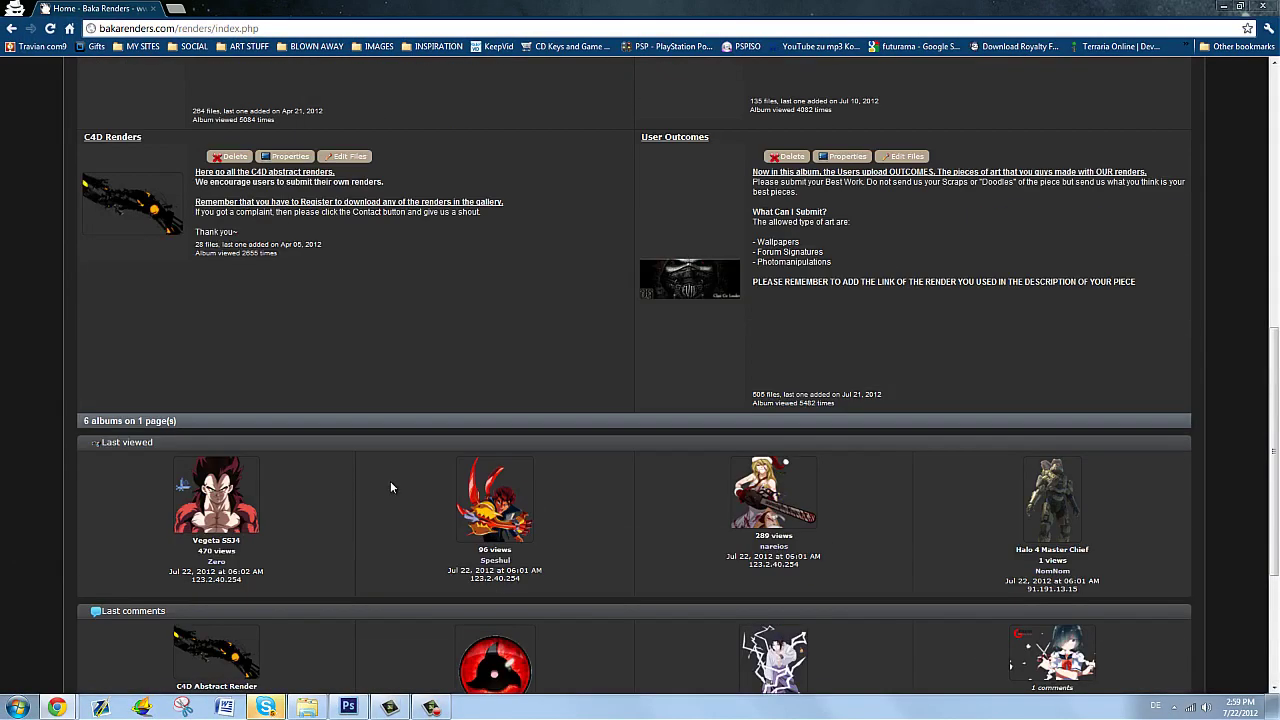
Open the Baka Arts site in a new tab and look through its tutorial and freebie posts
click(173, 8)
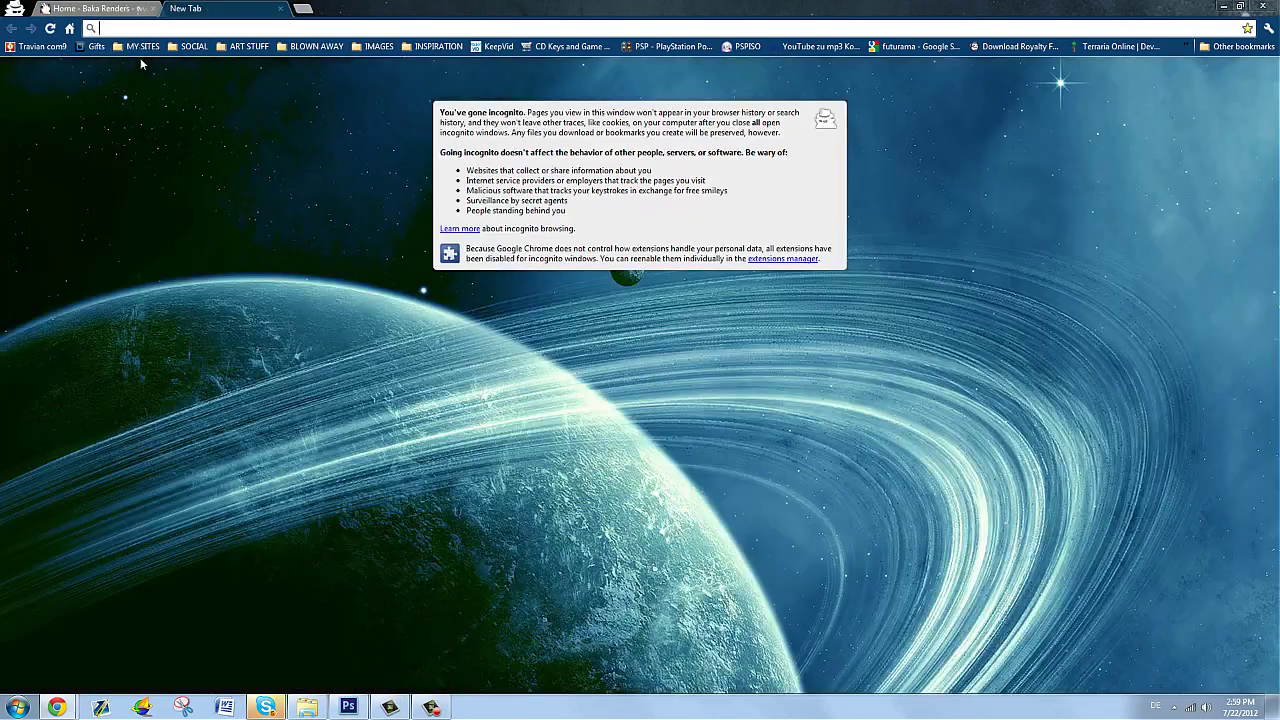
click(135, 46)
click(151, 78)
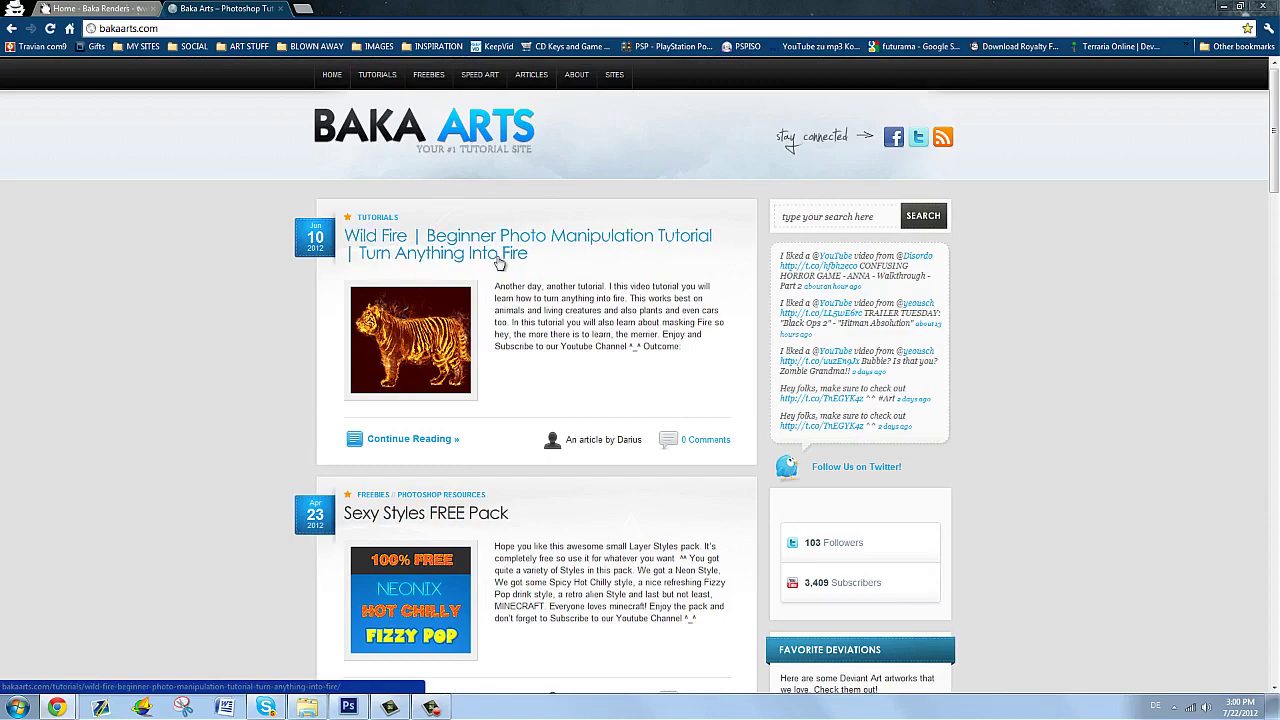
scroll(571, 266, down, 5)
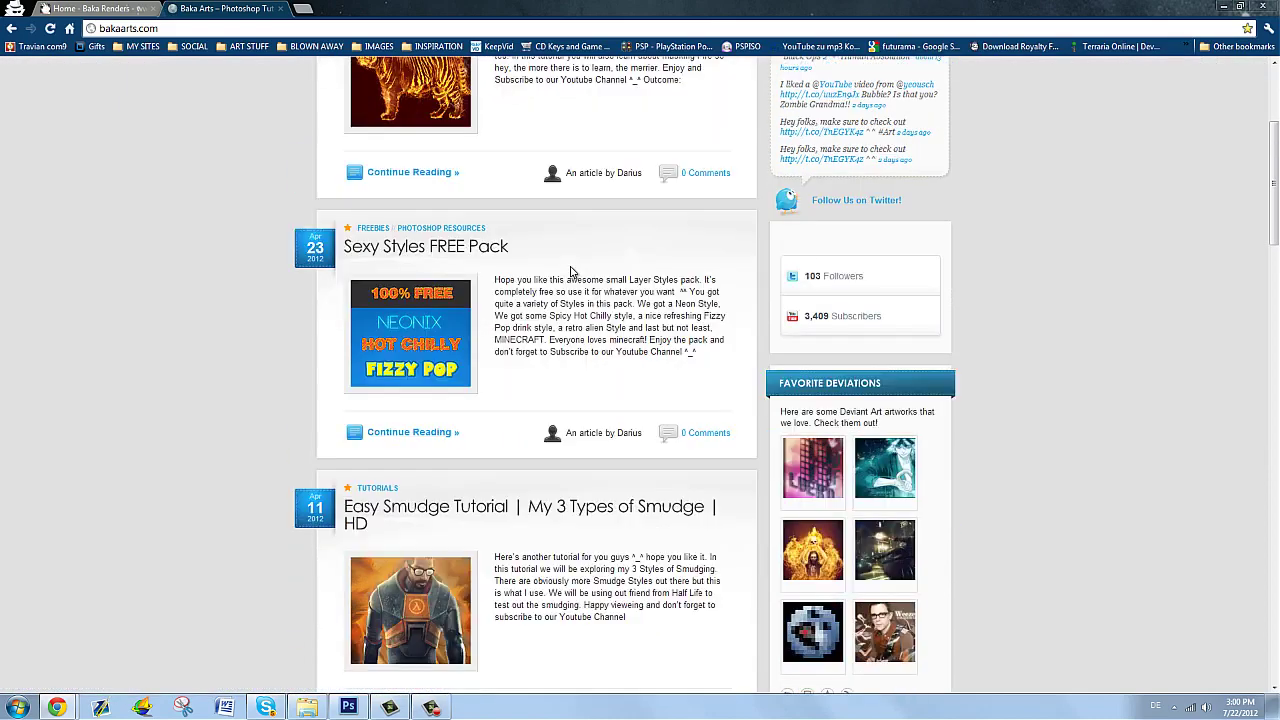
scroll(571, 268, up, 2)
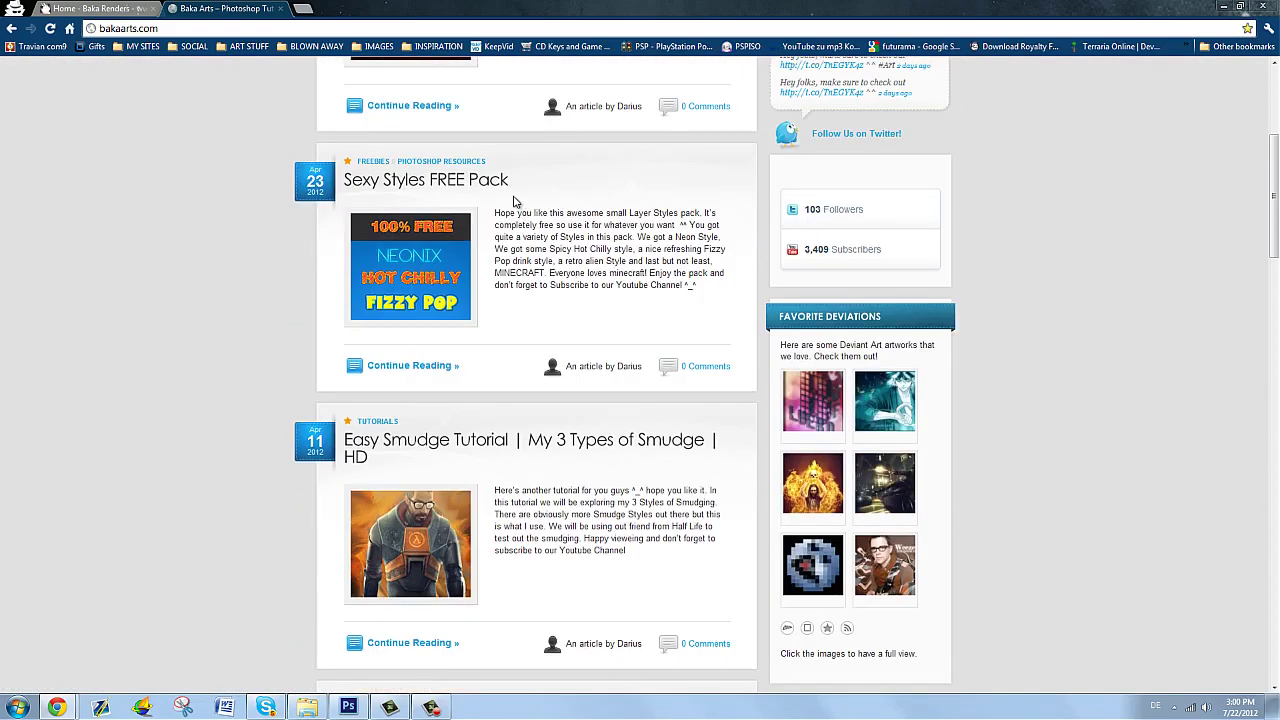
scroll(518, 278, down, 2)
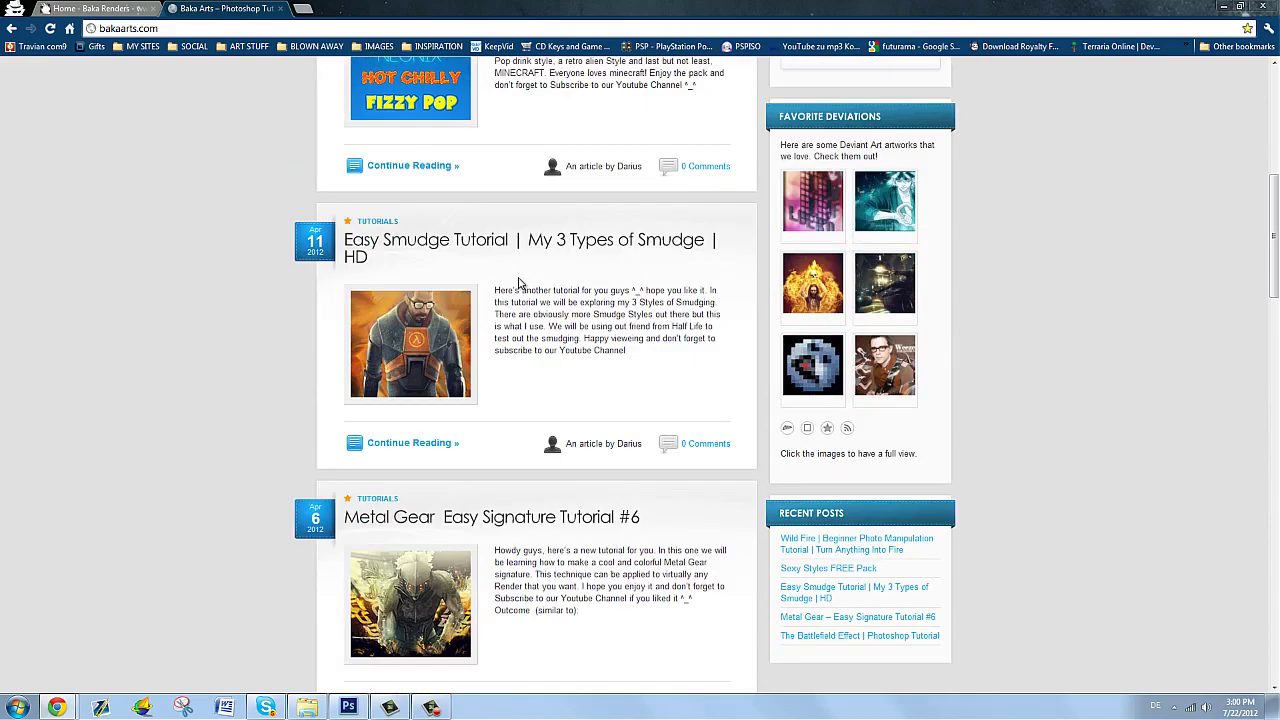
scroll(519, 288, down, 1)
scroll(520, 290, down, 1)
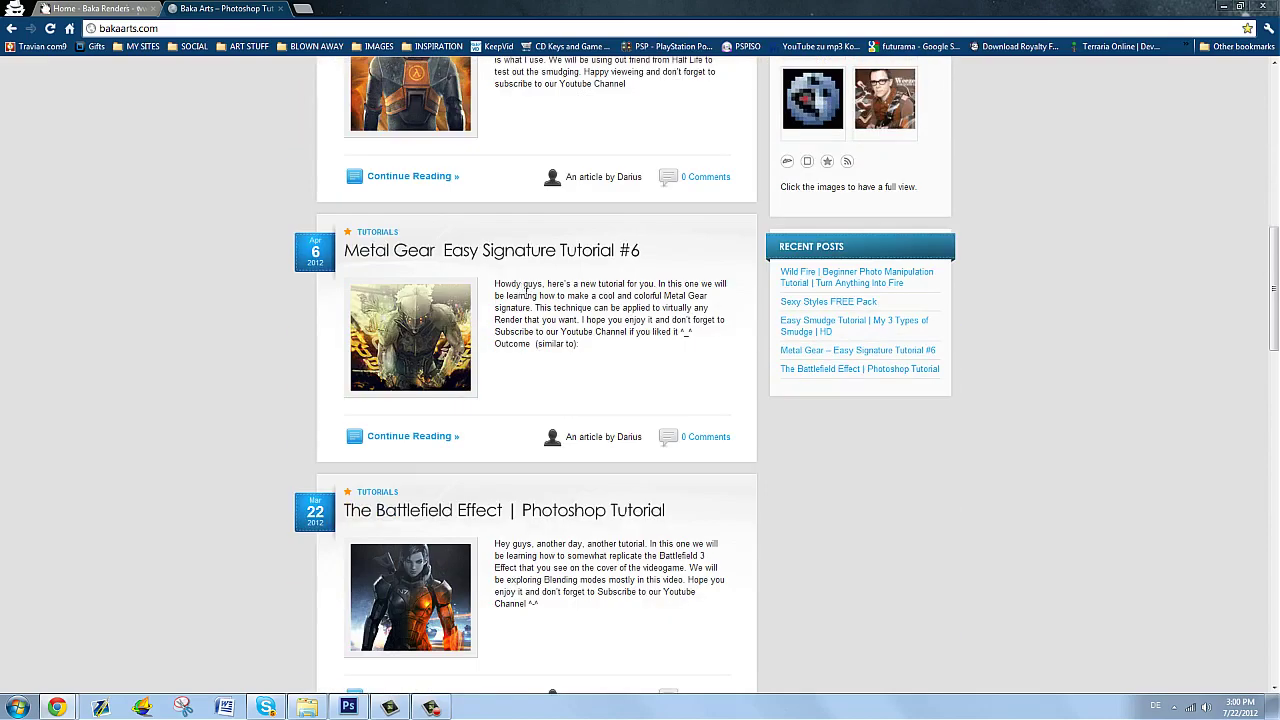
scroll(533, 307, up, 4)
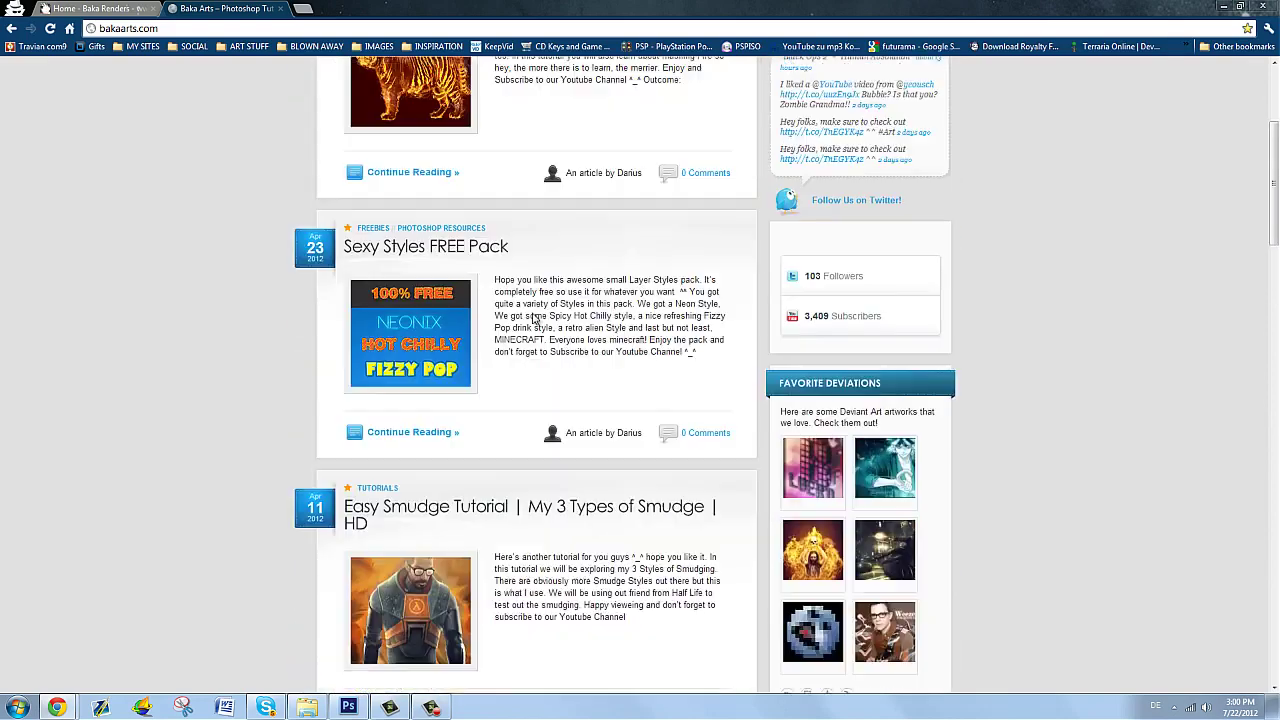
scroll(533, 310, up, 2)
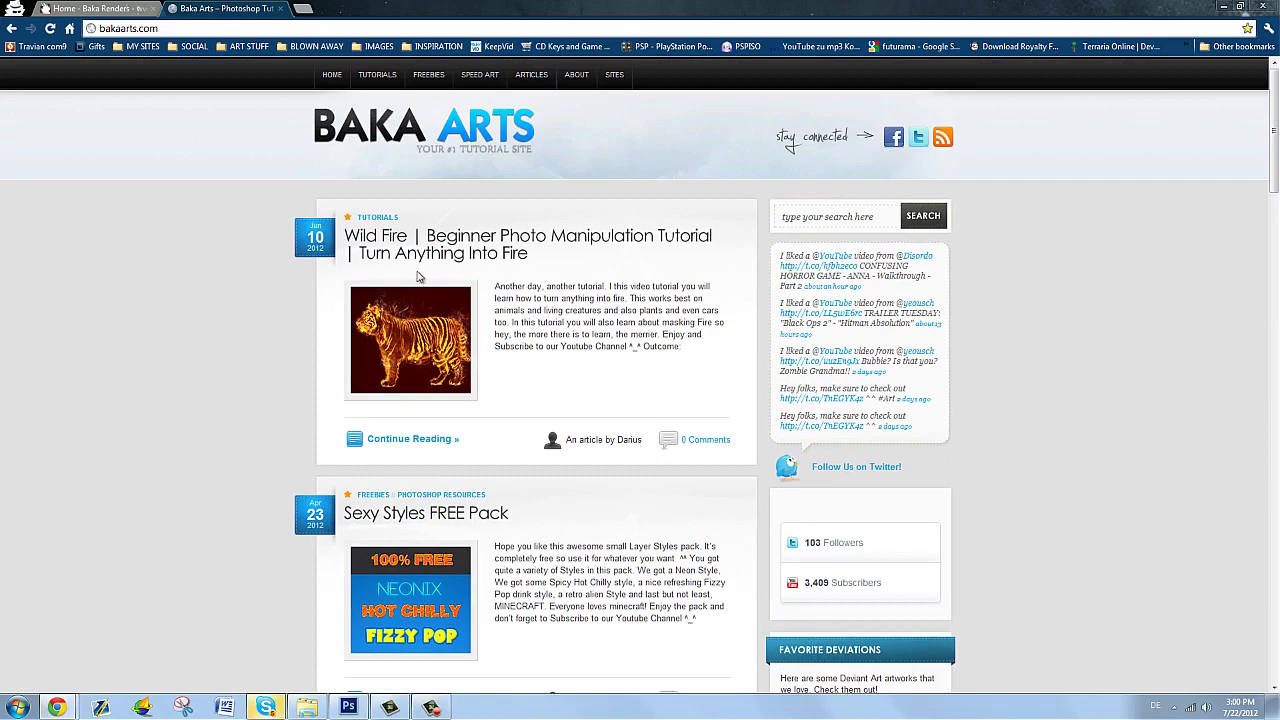
Open the Easy Smudge Tutorial post and review its introduction, video and three example images
scroll(270, 302, down, 4)
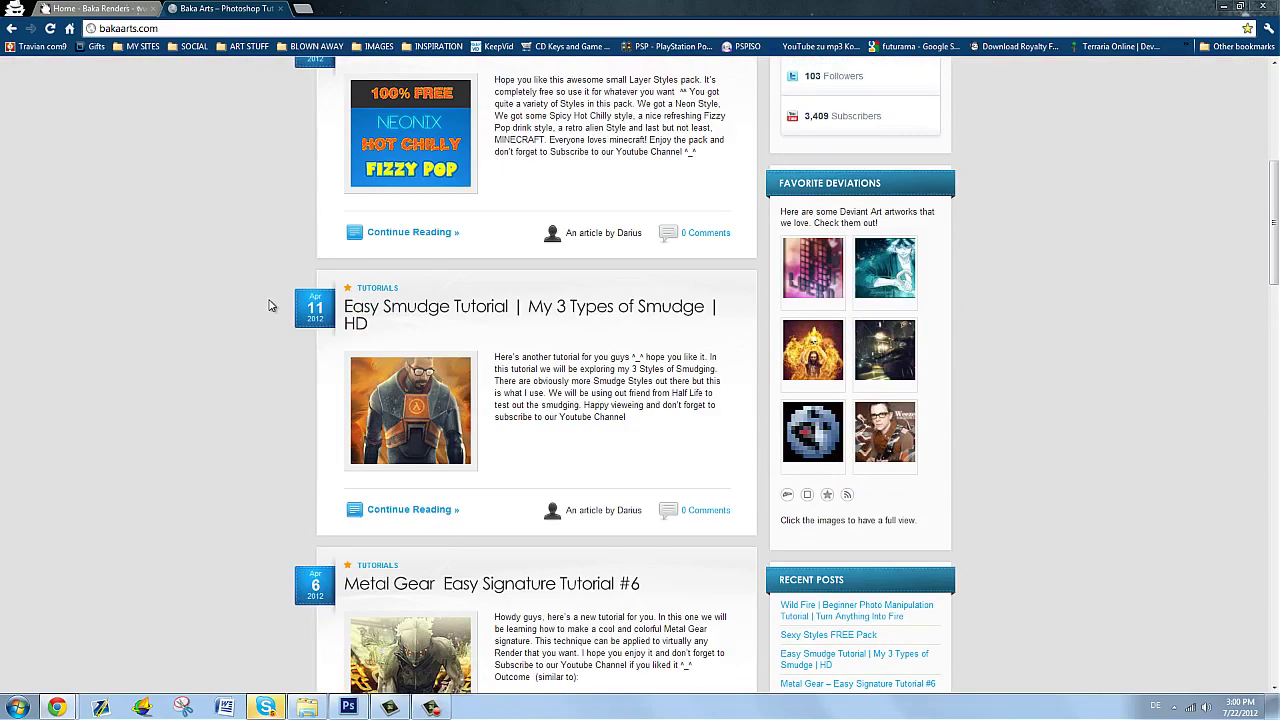
click(412, 312)
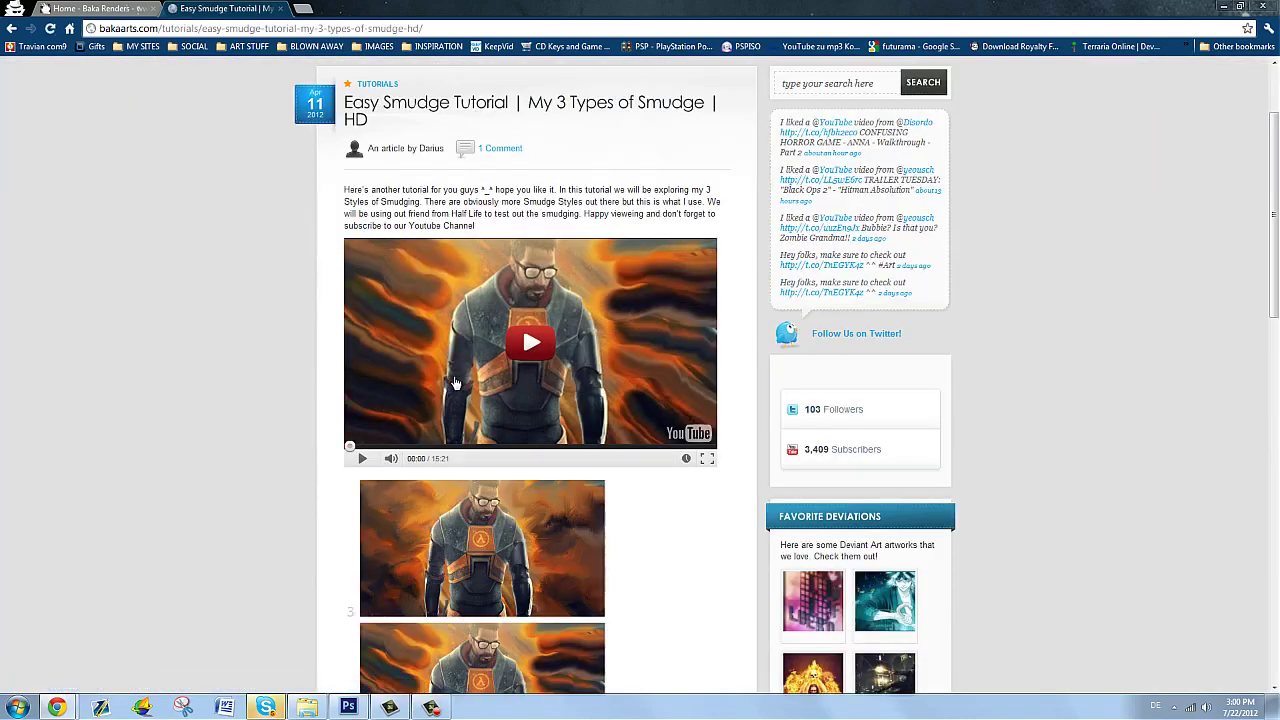
scroll(310, 374, down, 4)
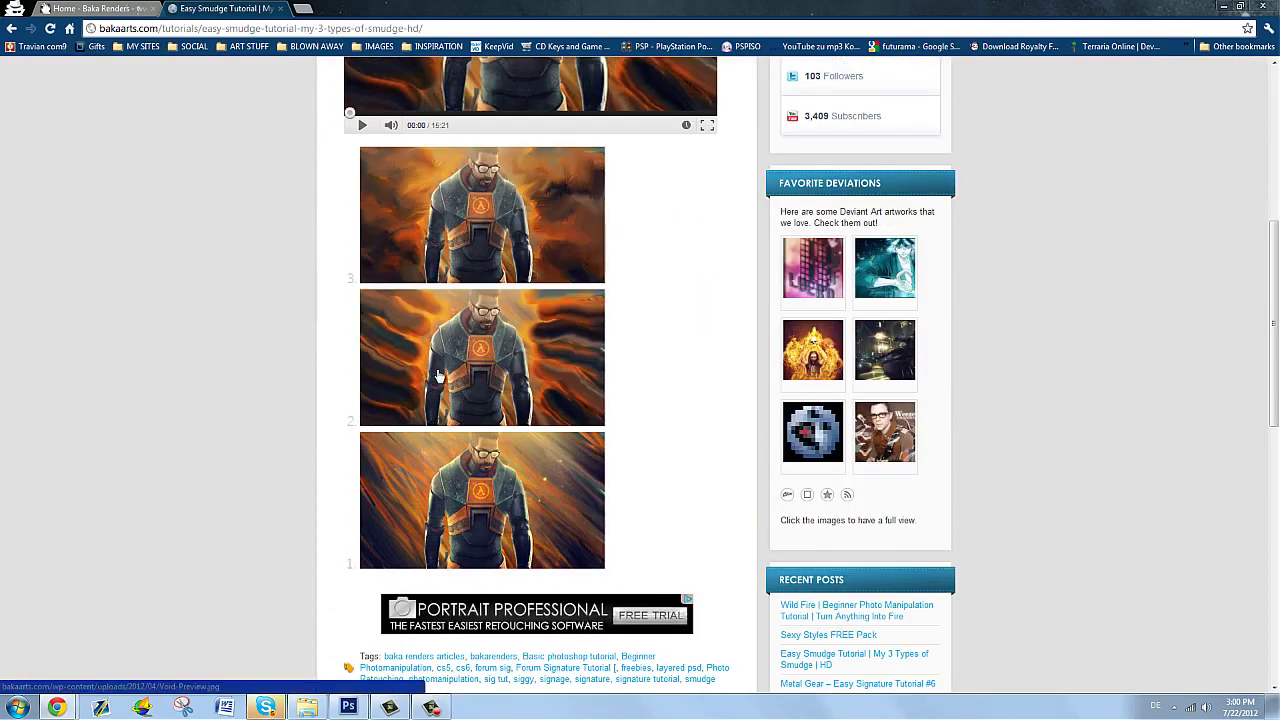
scroll(363, 371, down, 2)
scroll(306, 374, up, 6)
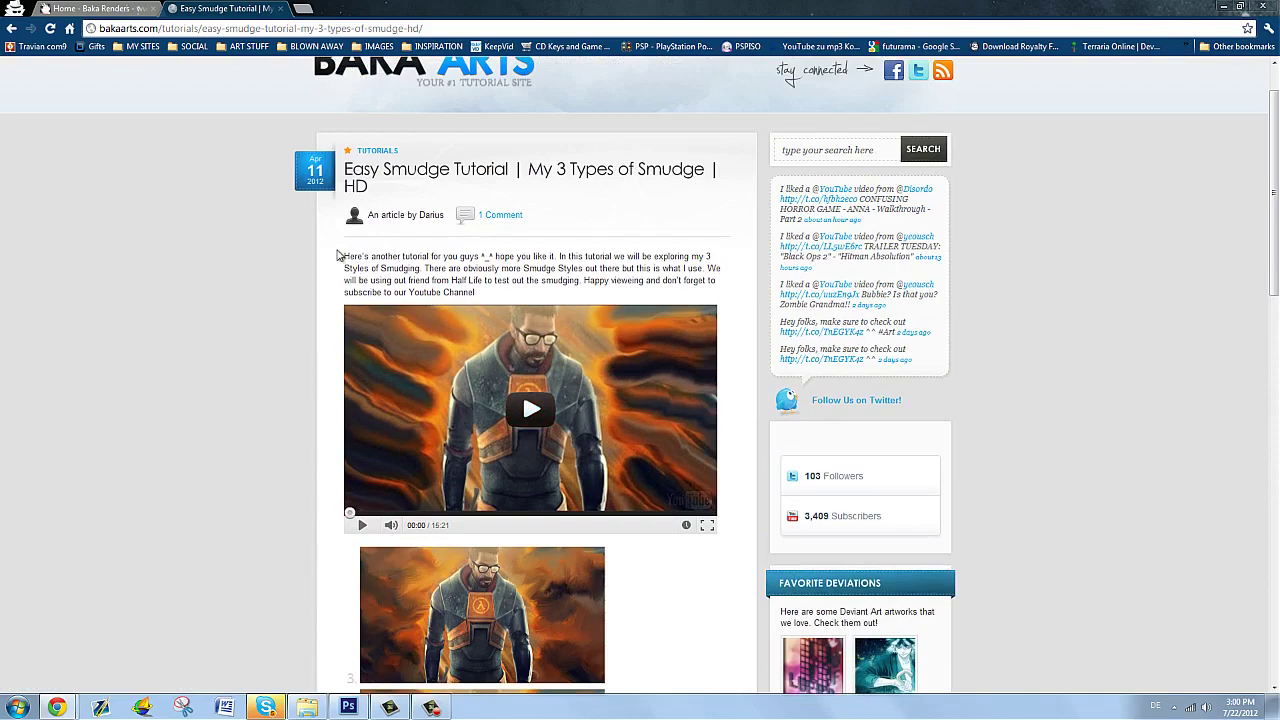
drag(340, 254, 498, 283)
click(498, 283)
Return to the Baka Arts home page and look over the introduction of the Wild Fire tutorial
scroll(296, 138, up, 1)
click(460, 143)
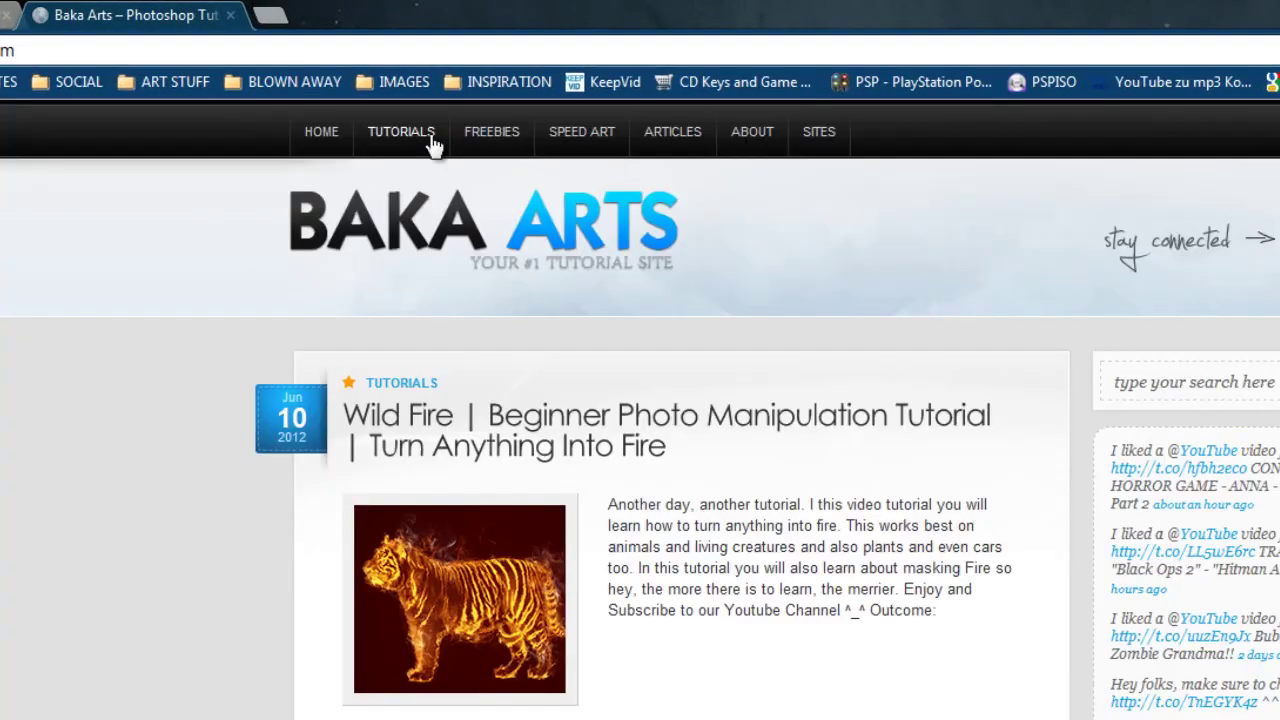
mouse_move(503, 143)
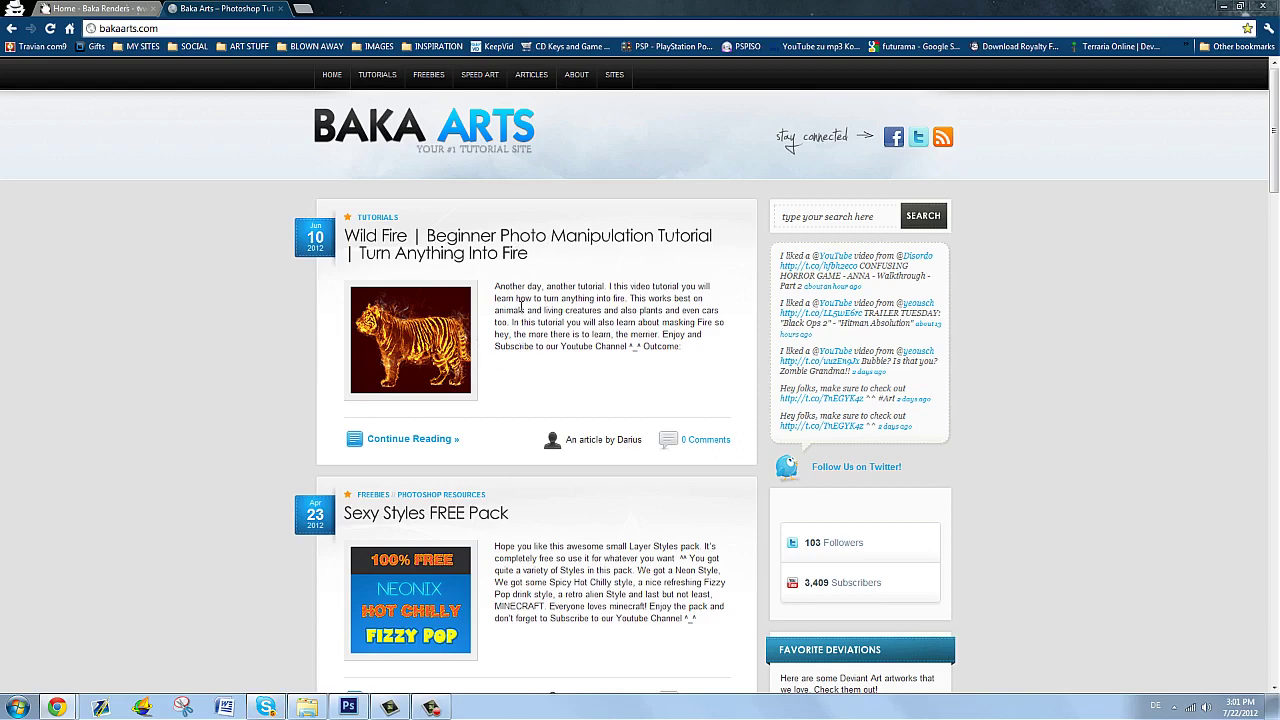
drag(497, 287, 590, 299)
click(584, 322)
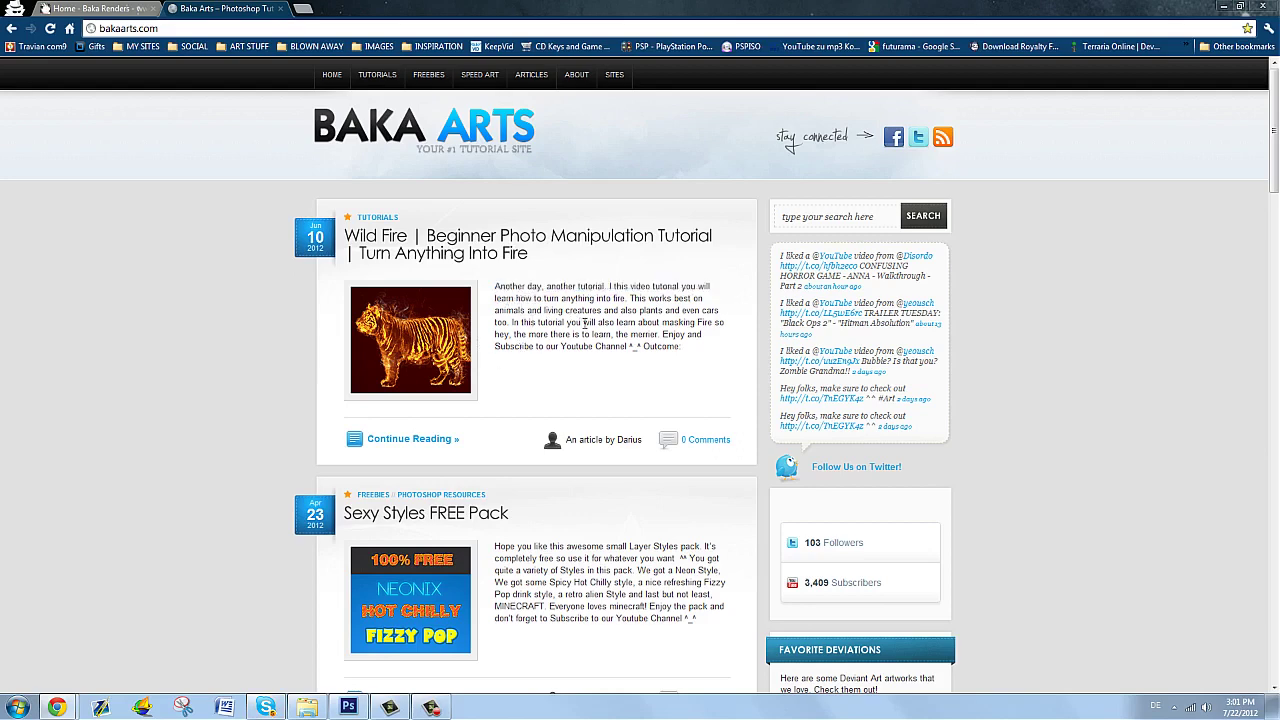